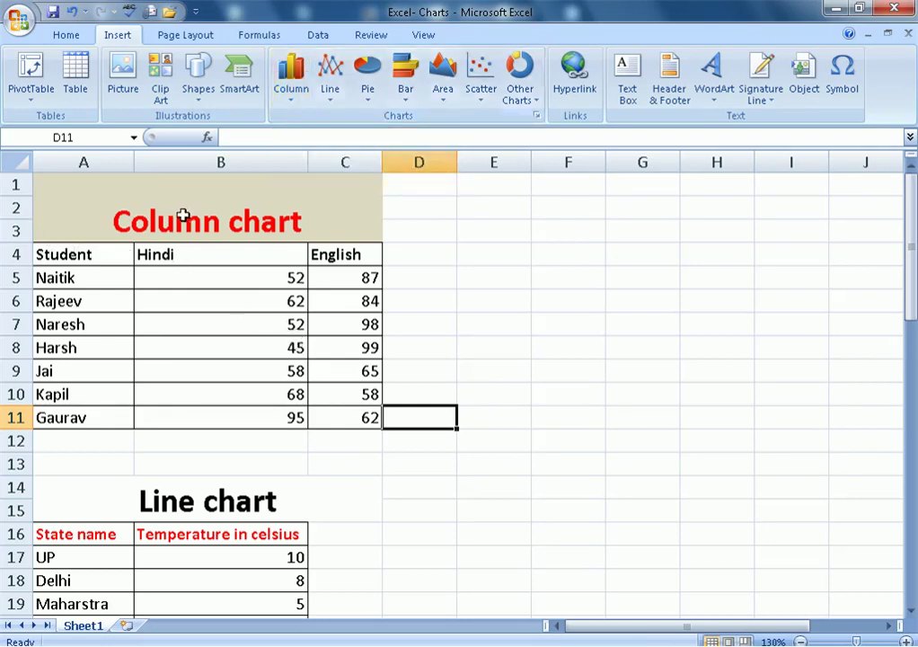
pyautogui.click(123, 213)
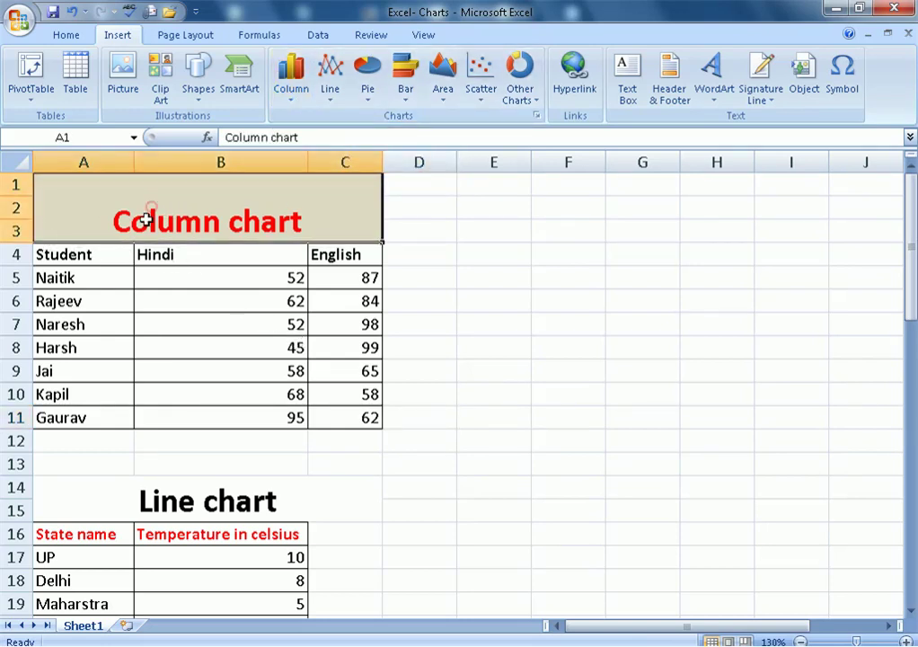
pyautogui.click(91, 255)
pyautogui.click(169, 256)
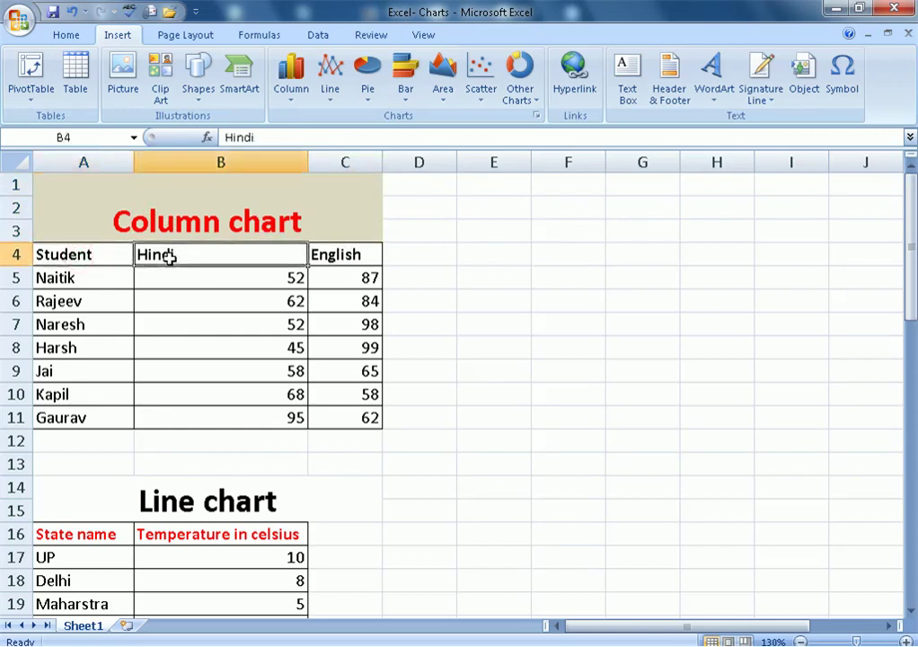
pyautogui.click(335, 255)
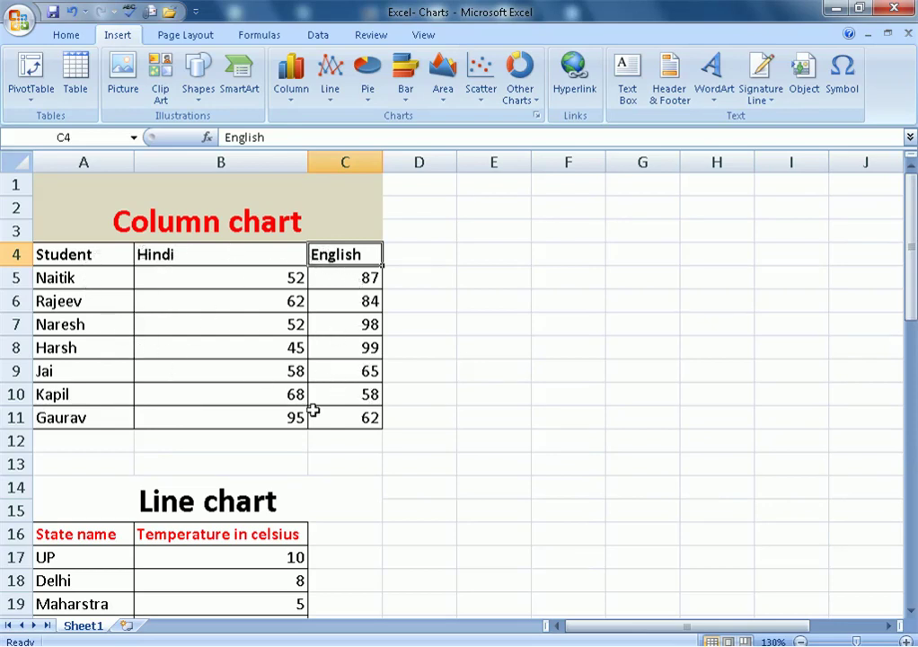
pyautogui.moveTo(68, 256); pyautogui.dragTo(323, 423)
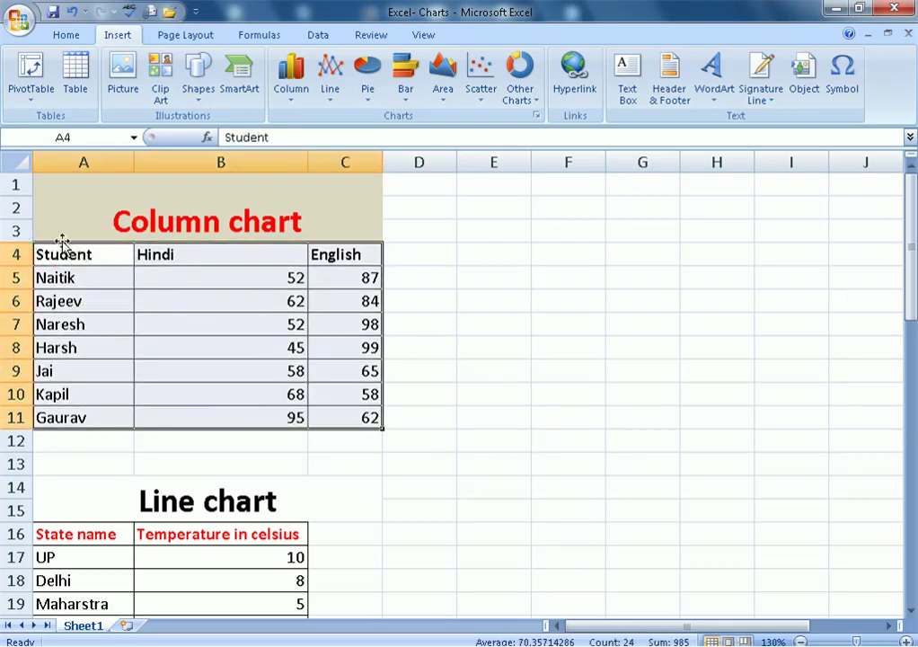
pyautogui.click(93, 300)
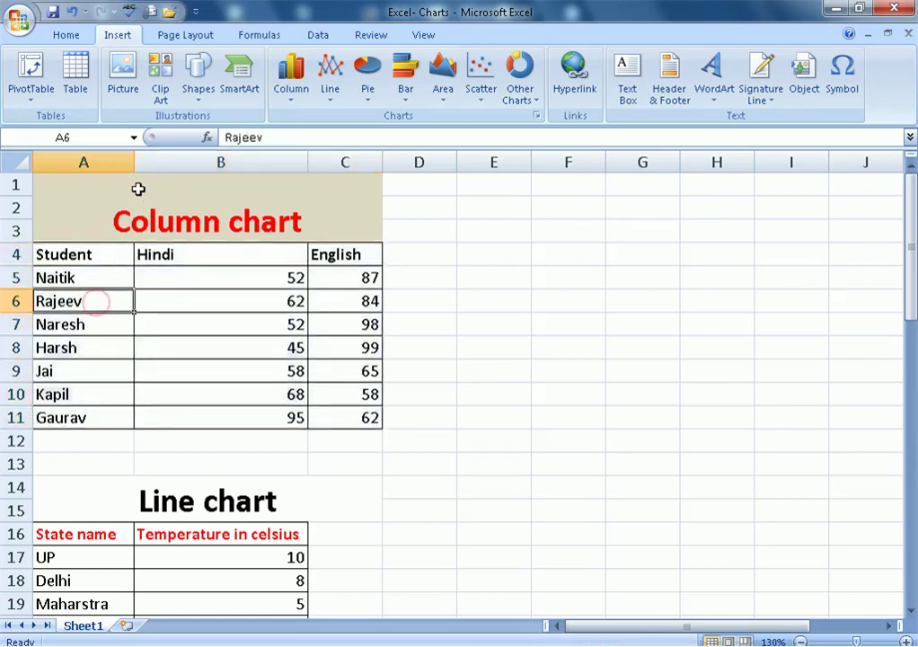
# - Insert a 2-D clustered column chart from the student marks in A4:C11 and move it up beside the table
pyautogui.moveTo(70, 255); pyautogui.dragTo(310, 413)
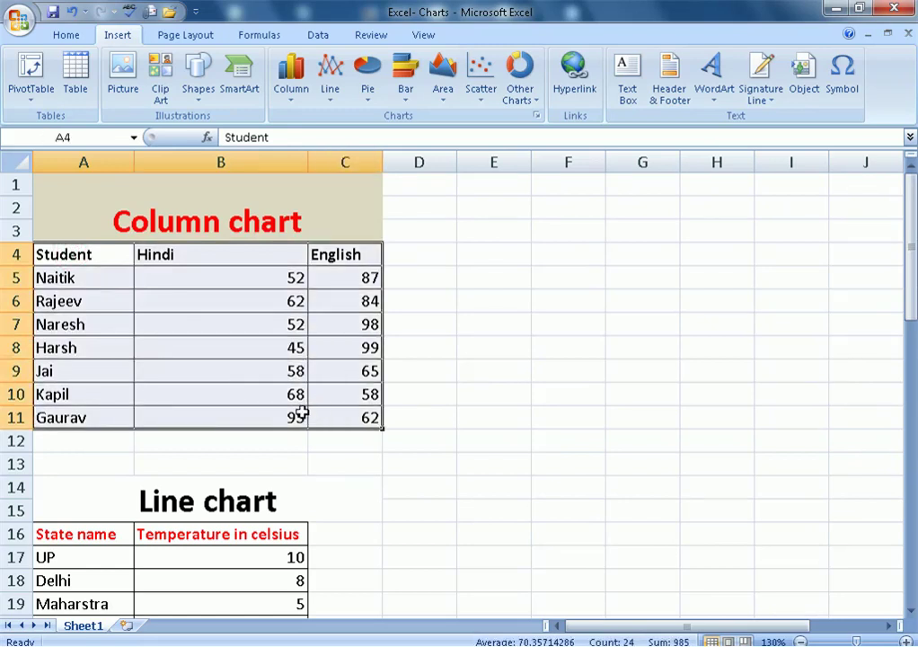
pyautogui.click(295, 94)
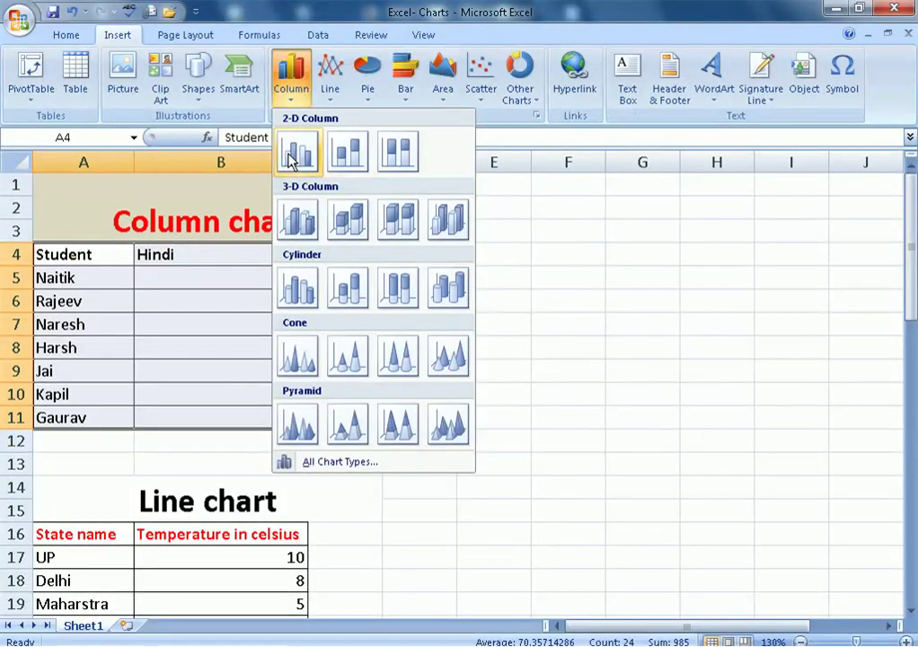
pyautogui.click(301, 155)
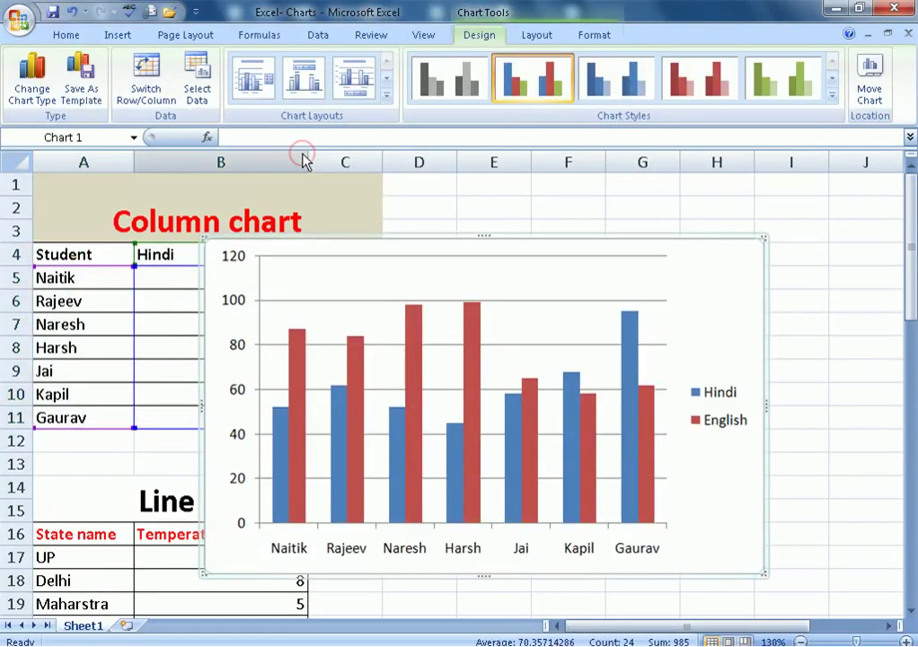
pyautogui.moveTo(377, 242); pyautogui.dragTo(502, 185)
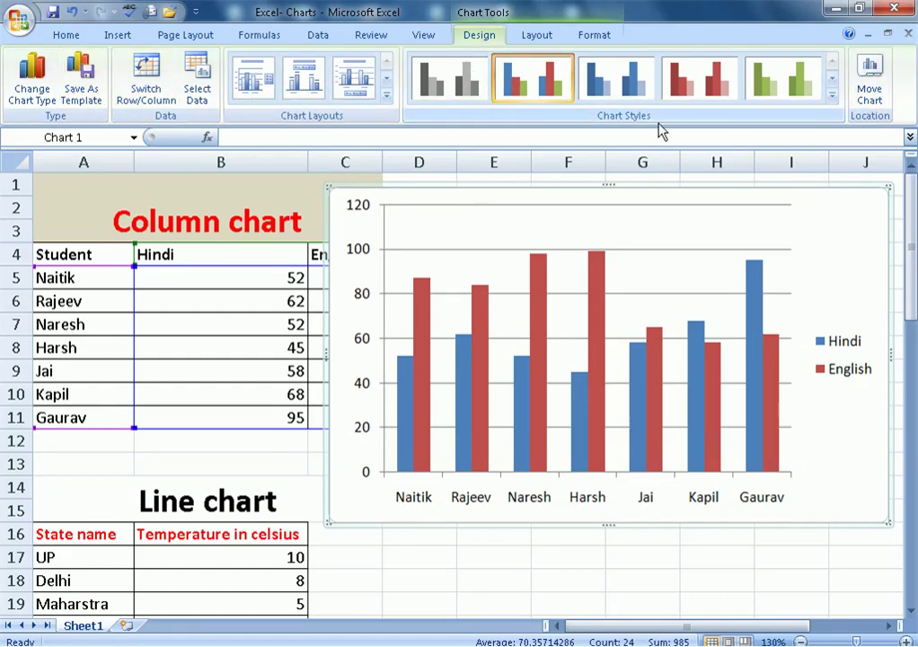
# - Apply the teal chart style with a tinted plot area and the layout with data labels and a legend below the columns
pyautogui.click(832, 95)
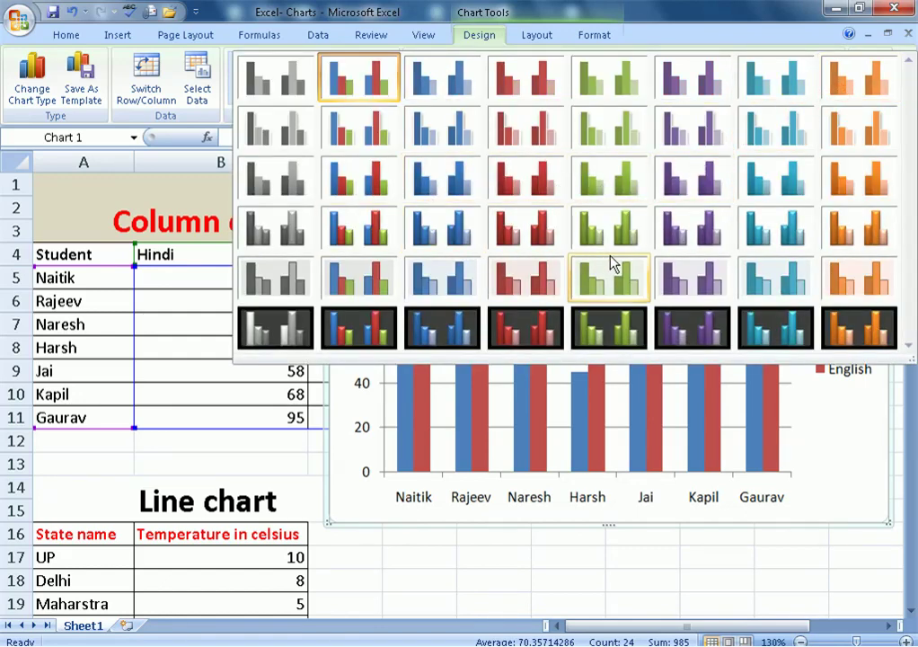
pyautogui.click(778, 278)
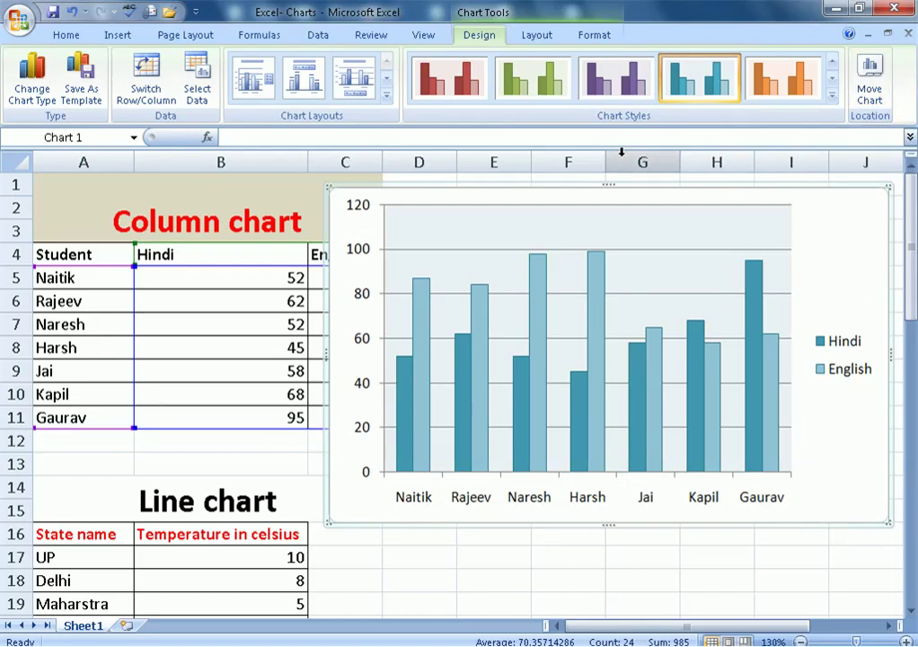
pyautogui.click(389, 100)
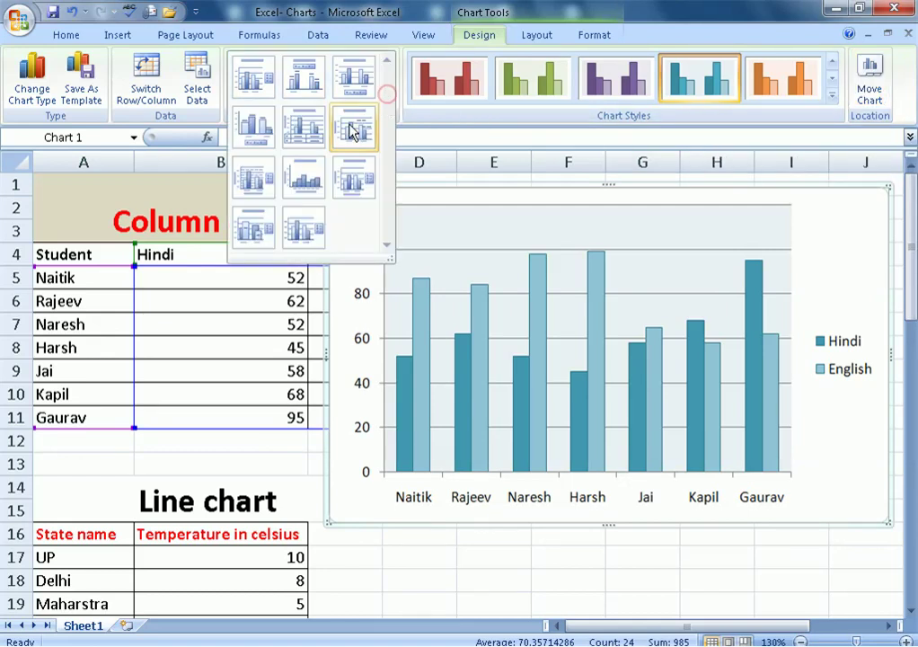
pyautogui.click(255, 127)
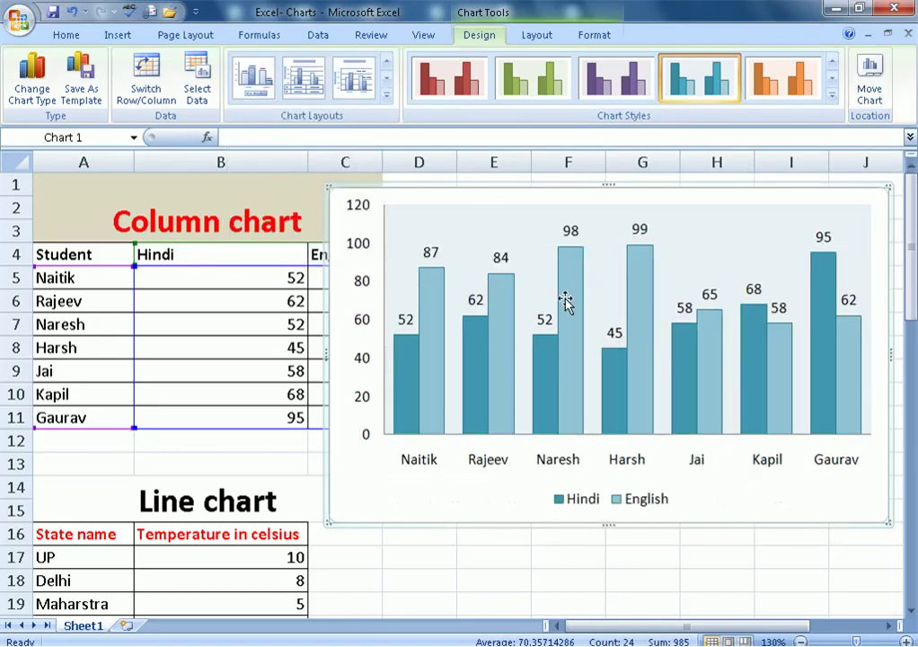
# - Try the chart layout with a title and legend above the columns, and return to the data-label layout with the legend below
pyautogui.click(389, 100)
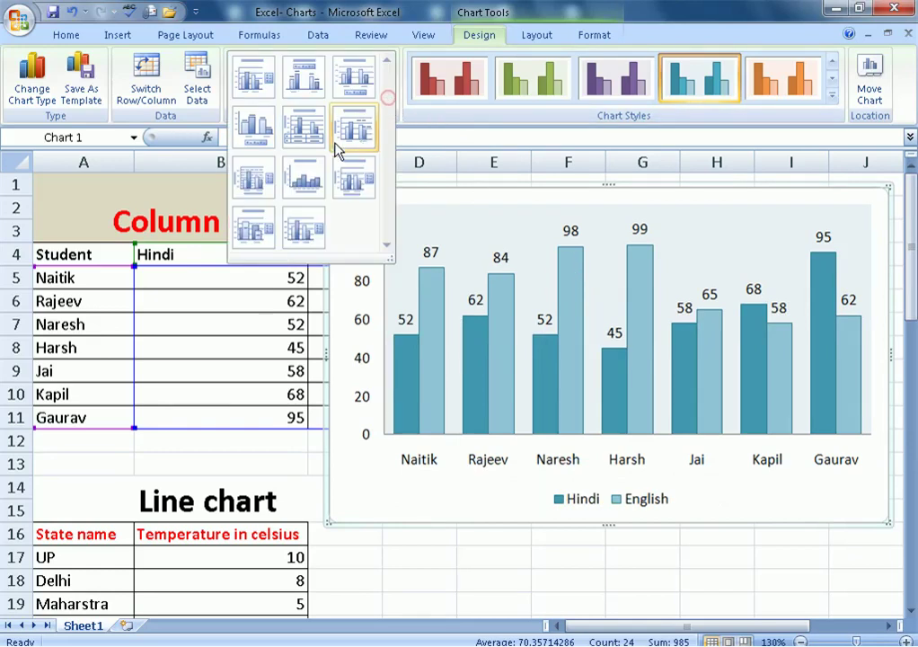
pyautogui.click(304, 75)
pyautogui.click(387, 97)
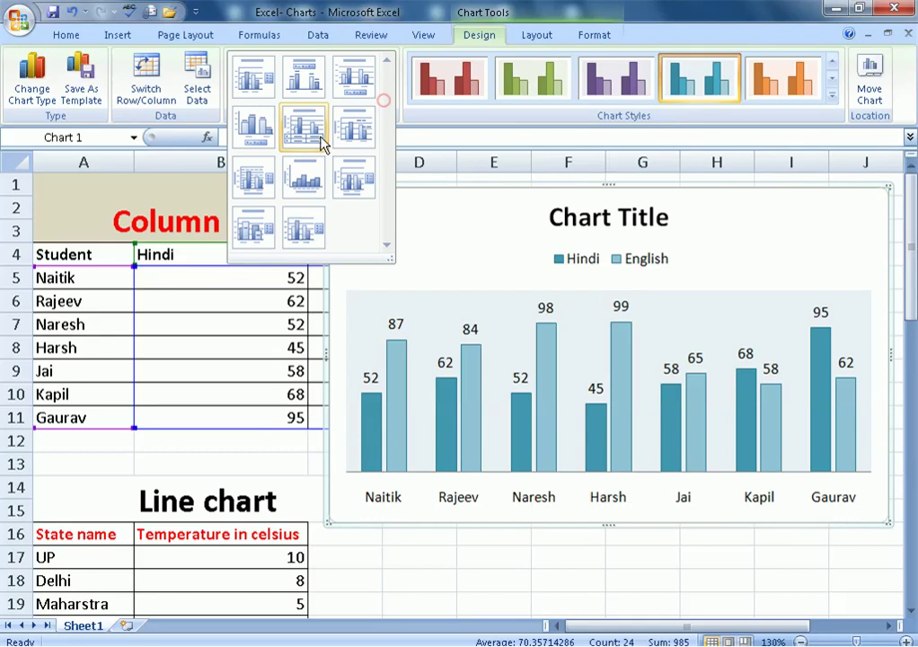
pyautogui.click(261, 135)
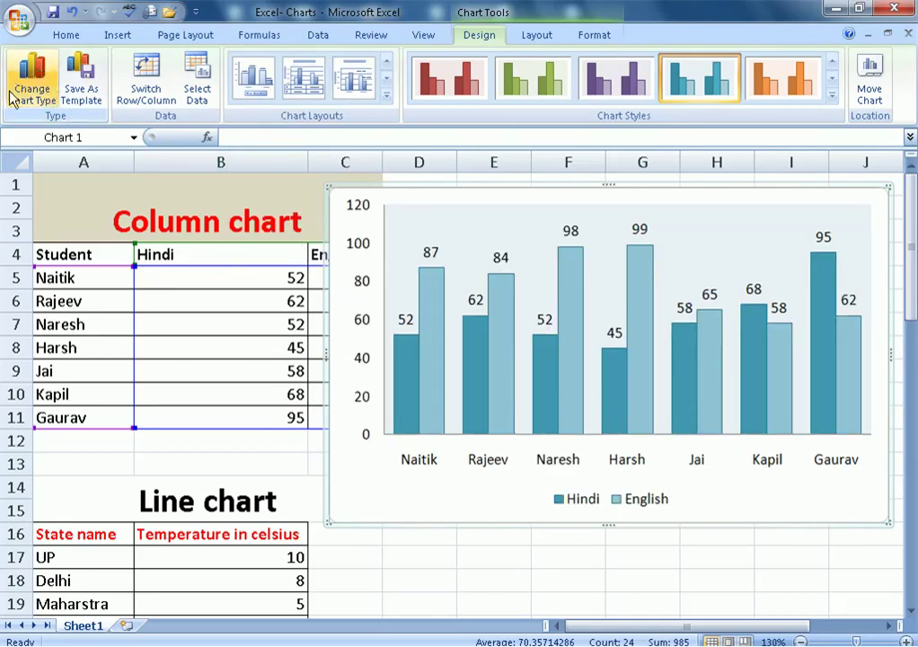
pyautogui.click(15, 81)
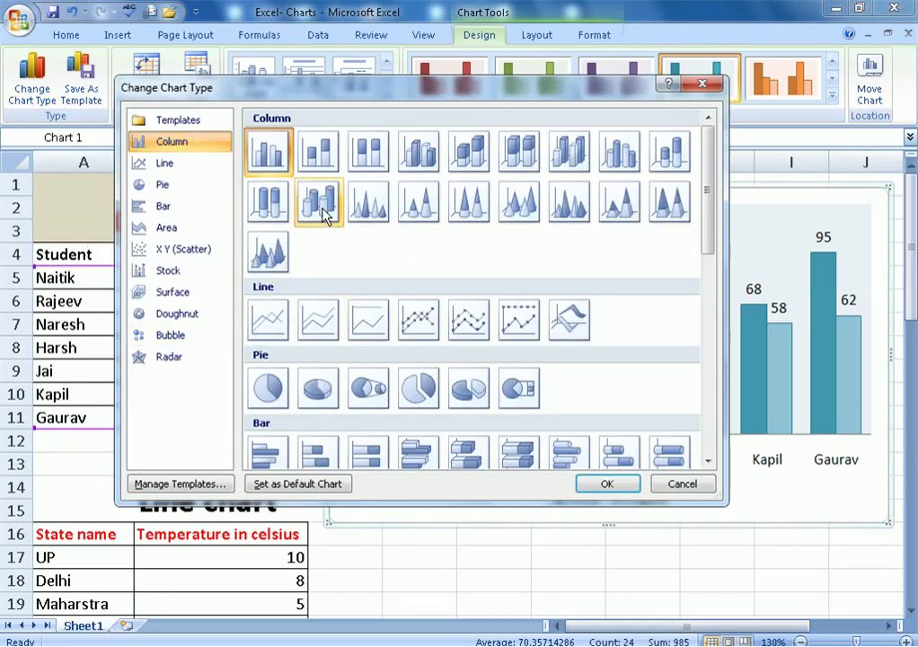
pyautogui.click(366, 203)
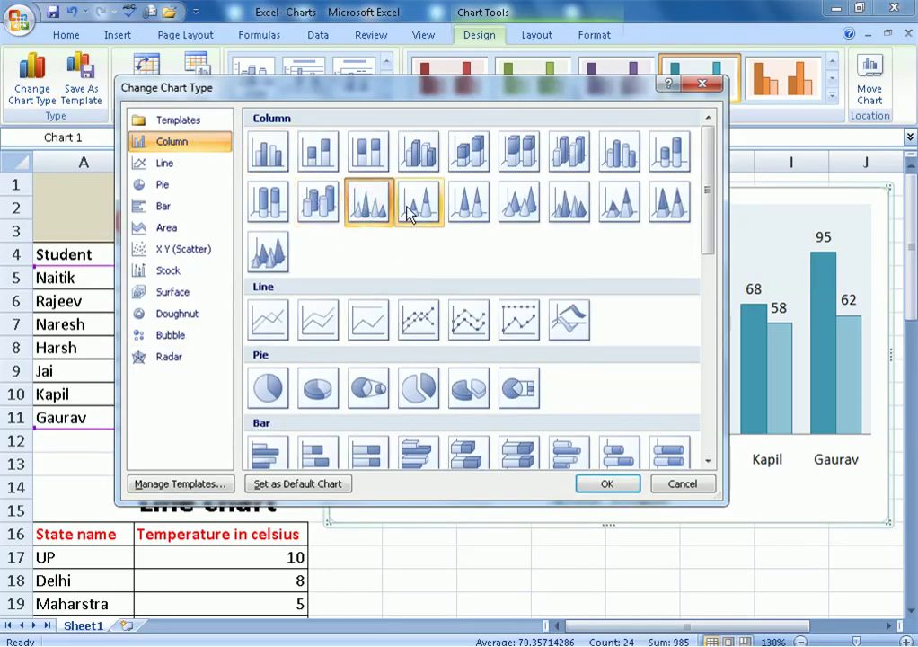
pyautogui.click(321, 207)
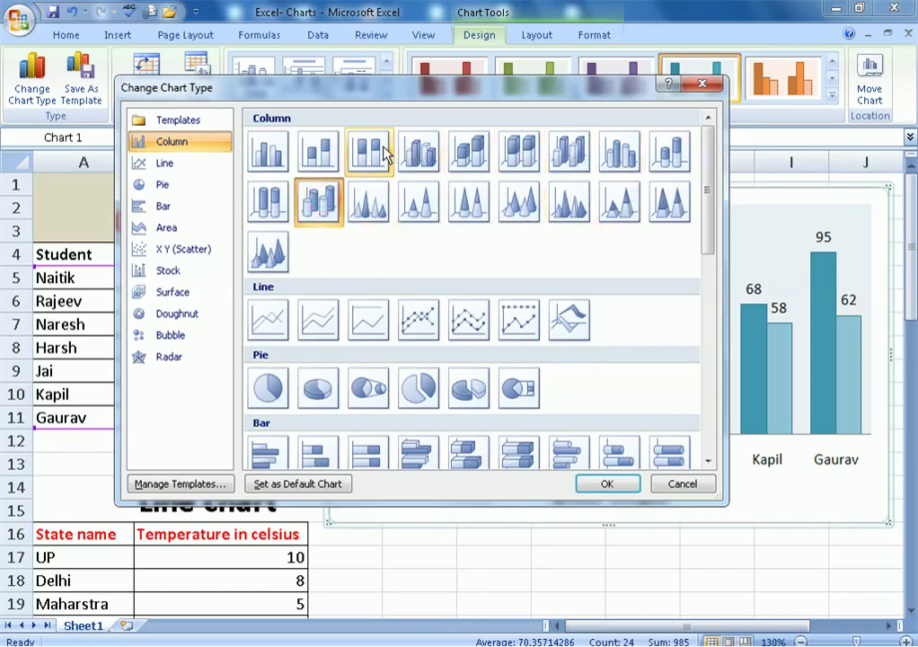
pyautogui.click(680, 484)
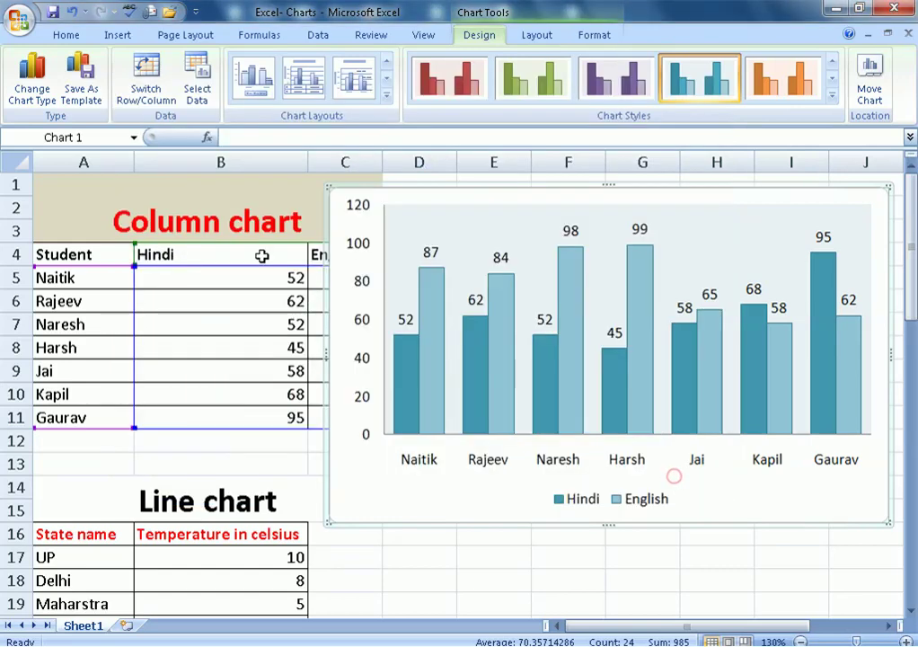
# - Examine the dialog for saving the chart as a template and the list of saved chart templates, without saving or applying one
pyautogui.click(90, 95)
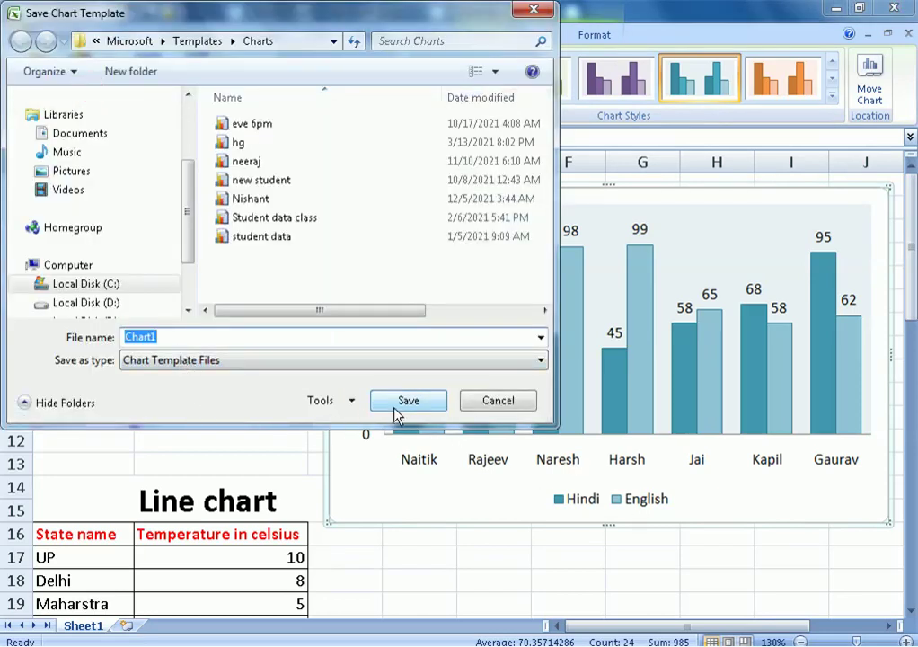
pyautogui.click(499, 400)
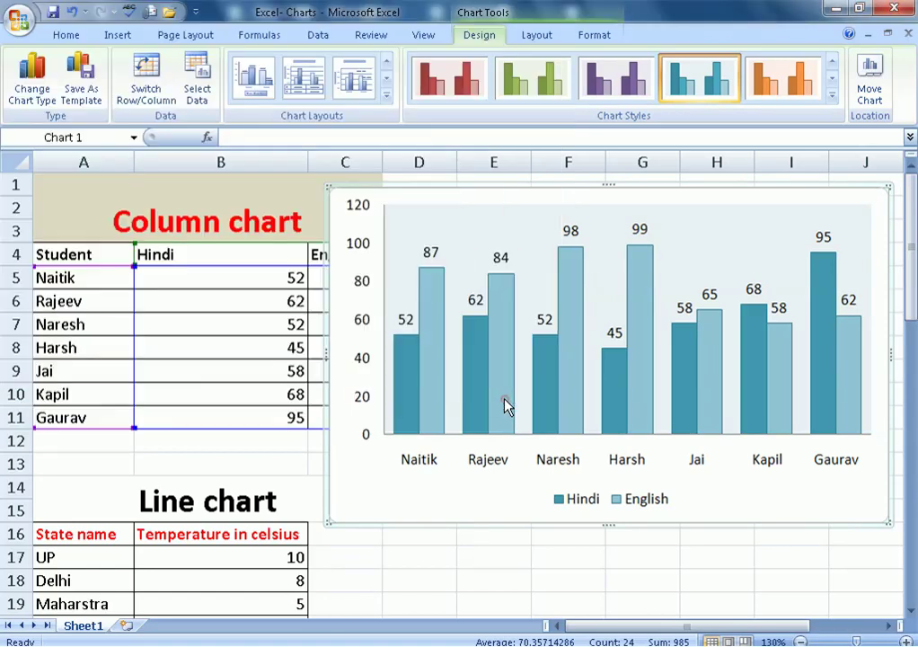
pyautogui.click(119, 36)
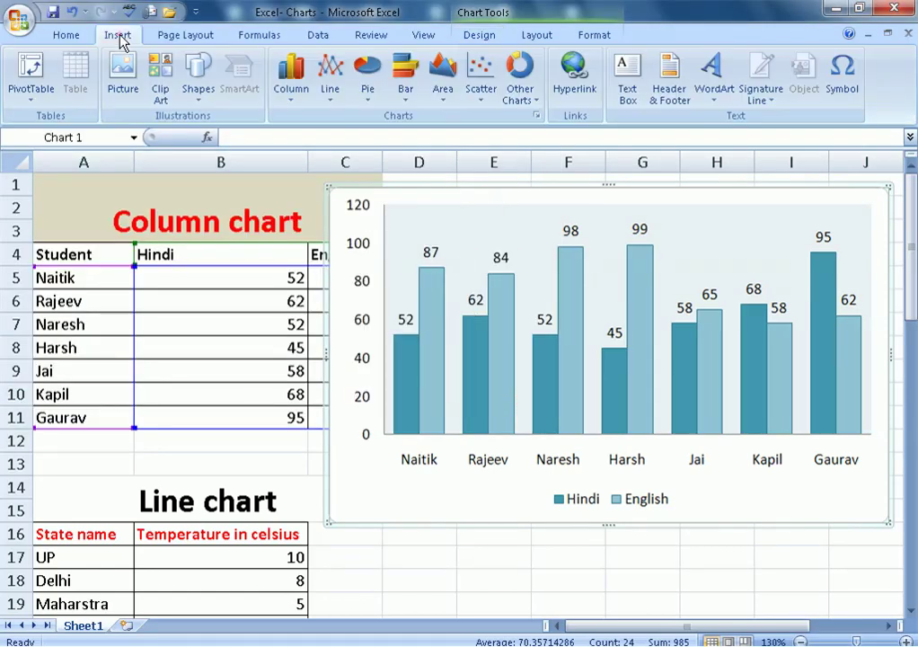
pyautogui.click(299, 94)
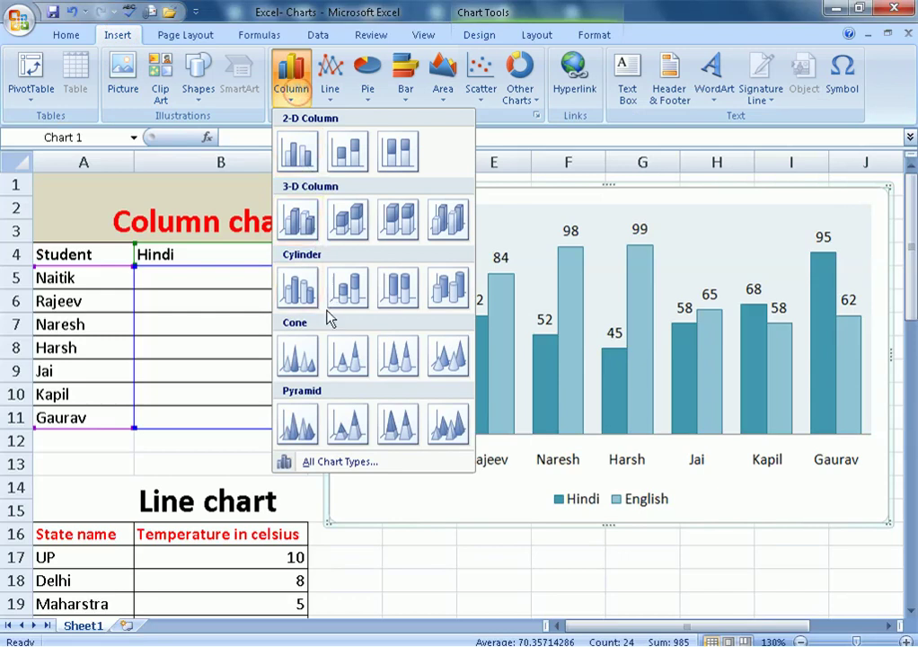
pyautogui.click(325, 461)
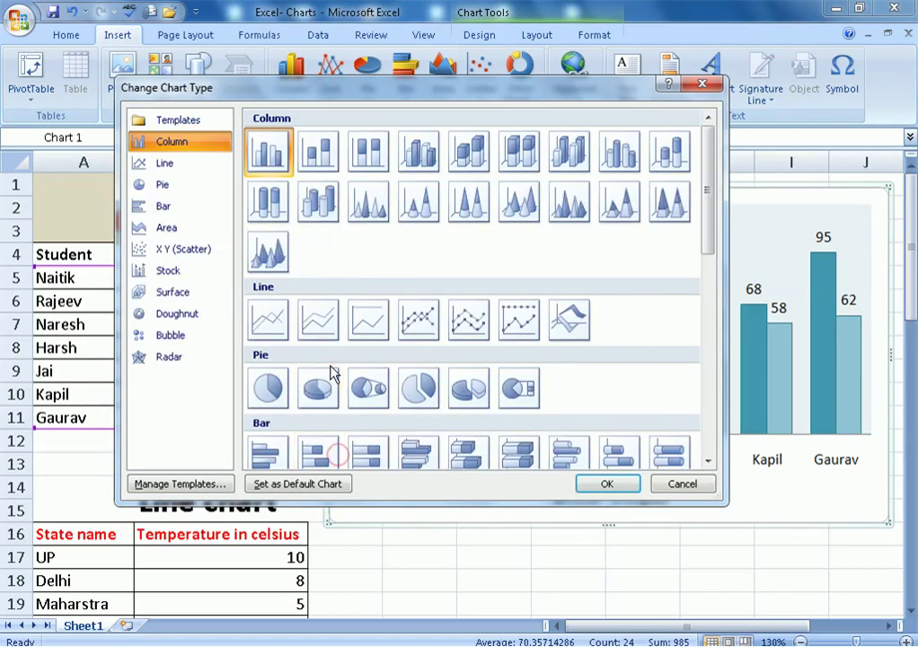
pyautogui.click(187, 121)
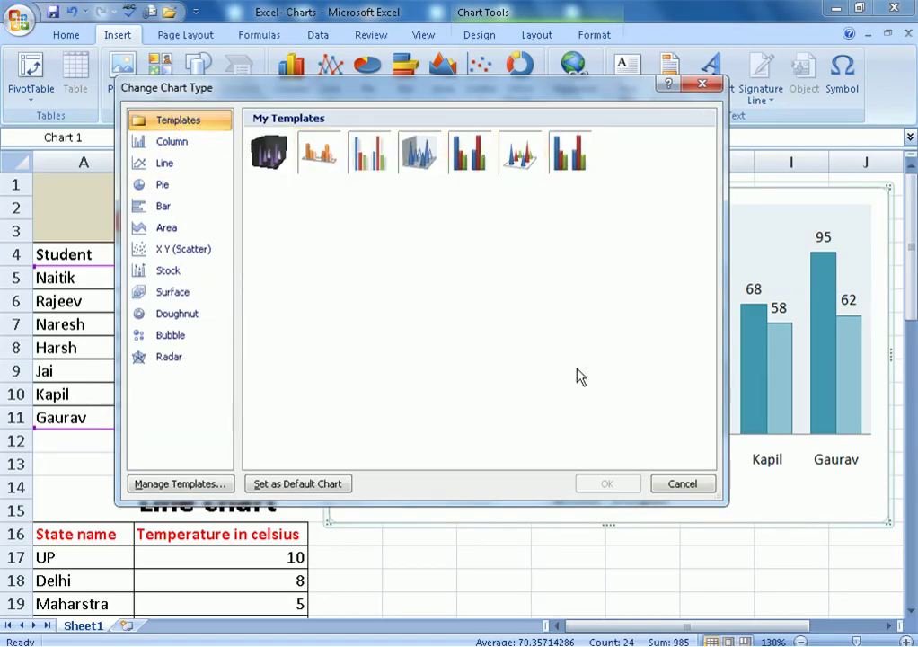
pyautogui.click(681, 485)
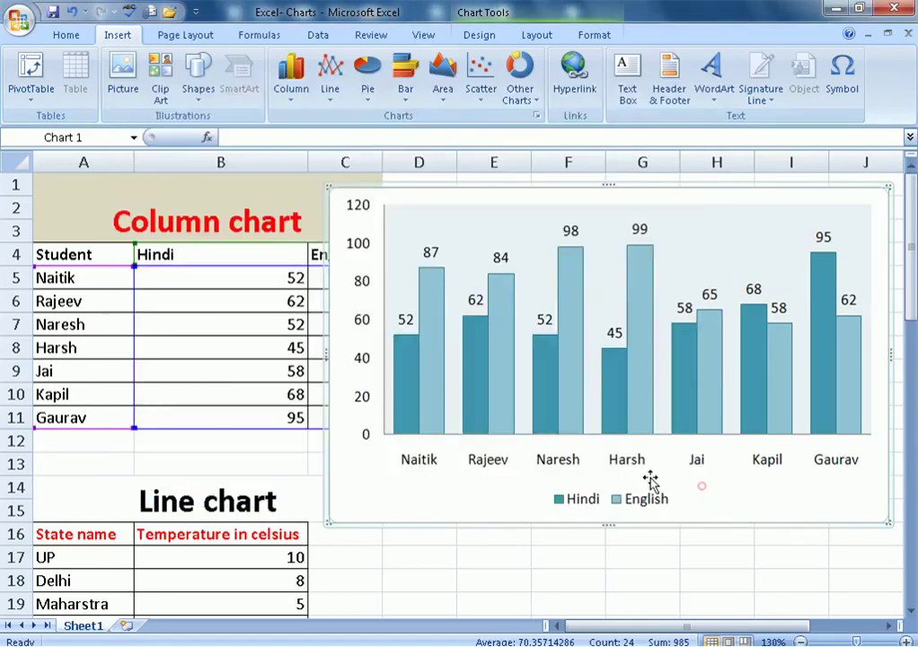
# - Try swapping the chart's rows and columns to group the marks by subject, and restore the grouping by student
pyautogui.click(493, 41)
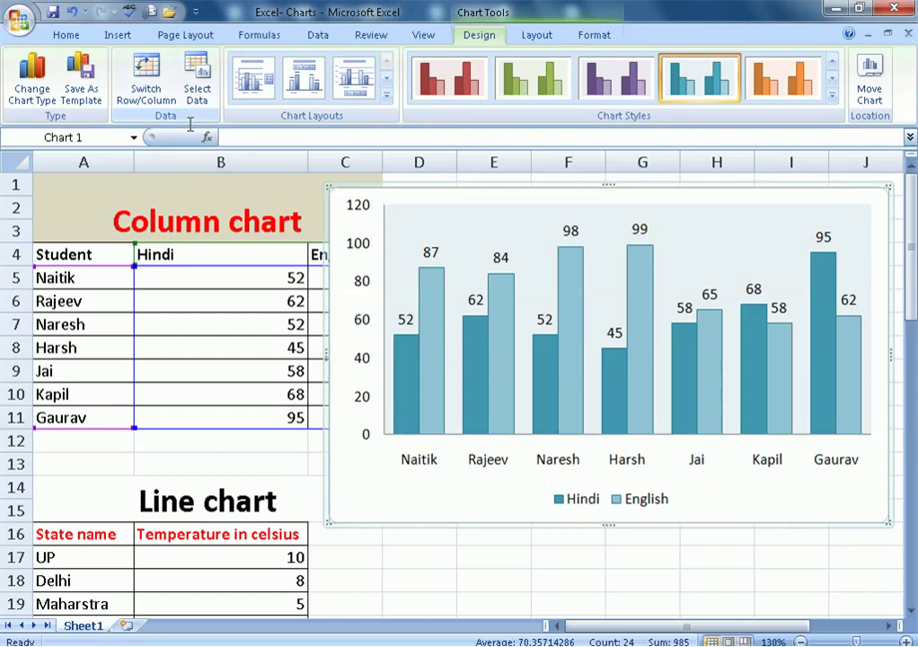
pyautogui.click(158, 90)
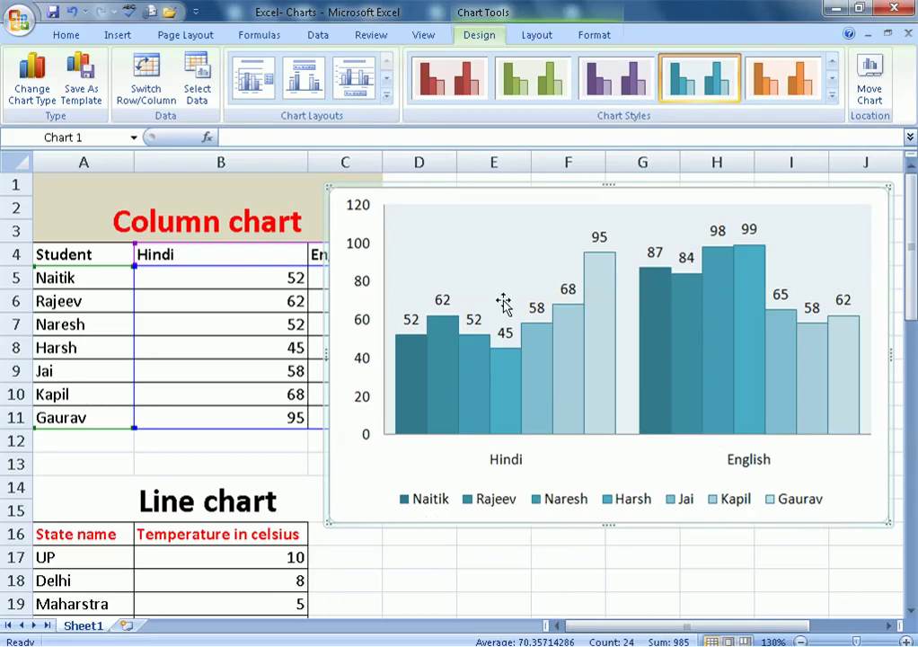
pyautogui.click(160, 97)
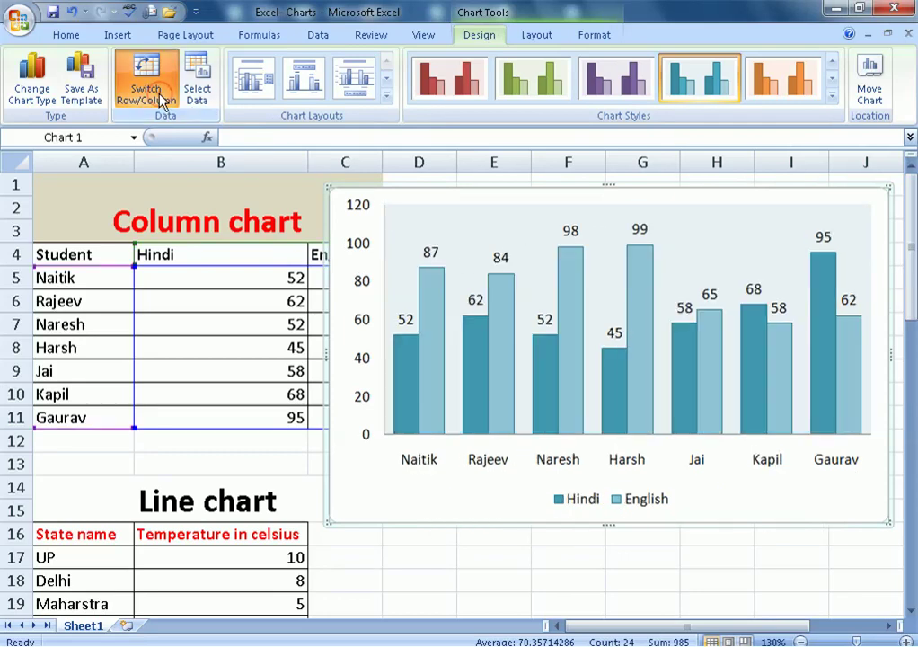
pyautogui.click(160, 97)
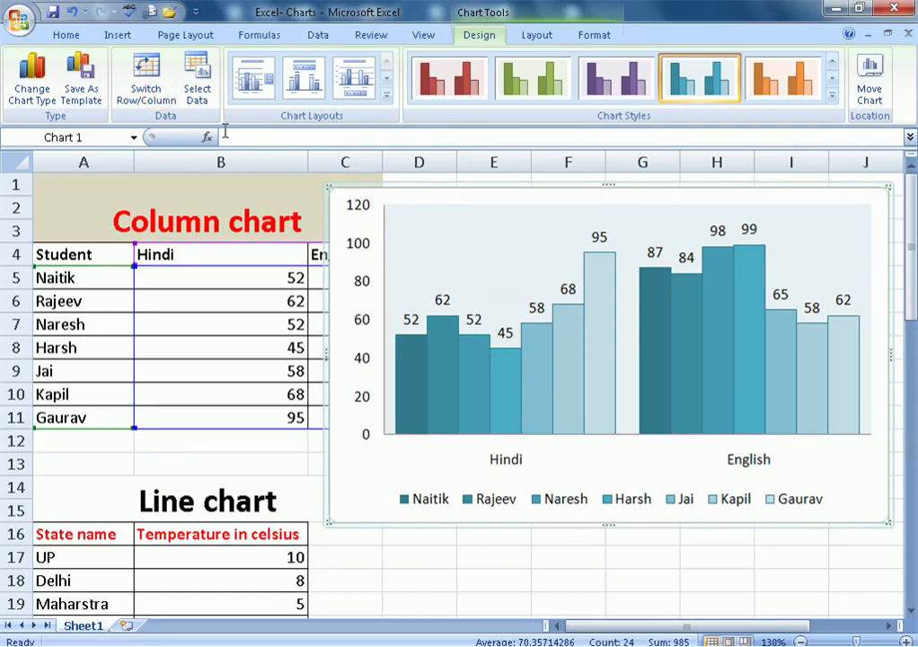
pyautogui.click(153, 96)
pyautogui.click(159, 96)
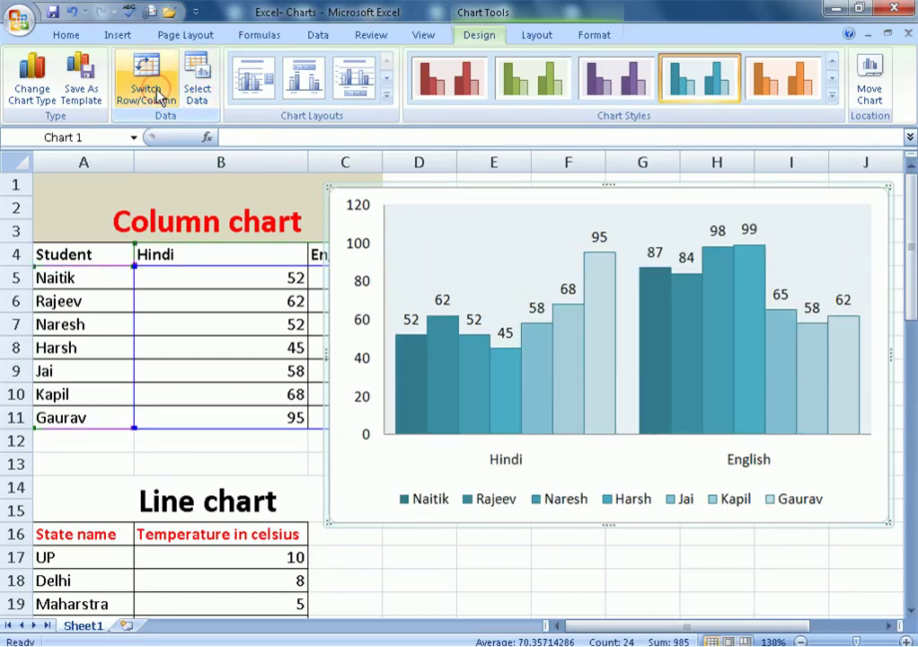
pyautogui.click(158, 98)
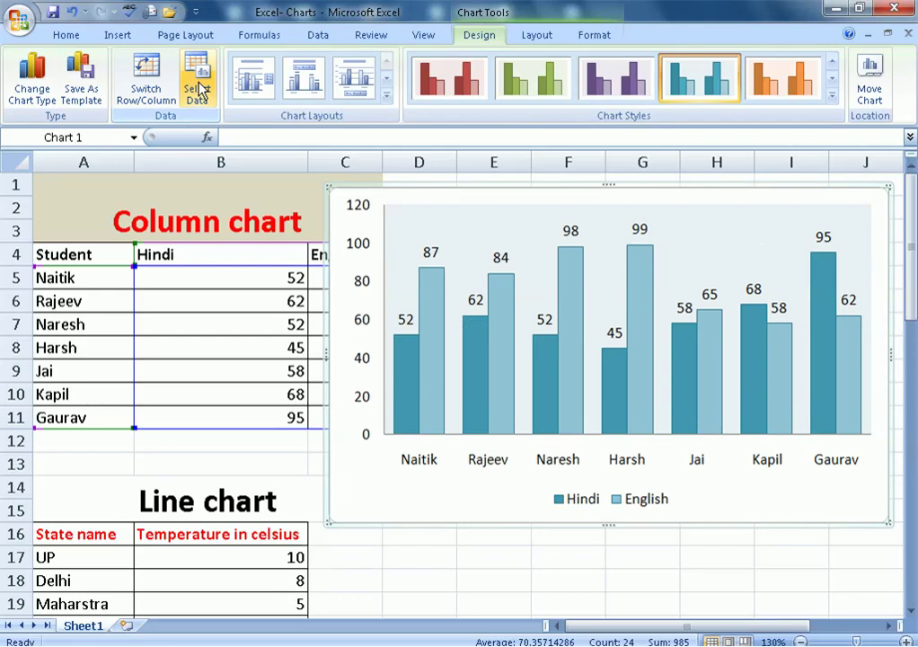
# - Check the chart's source data range, legend series and category labels without changing them
pyautogui.click(198, 87)
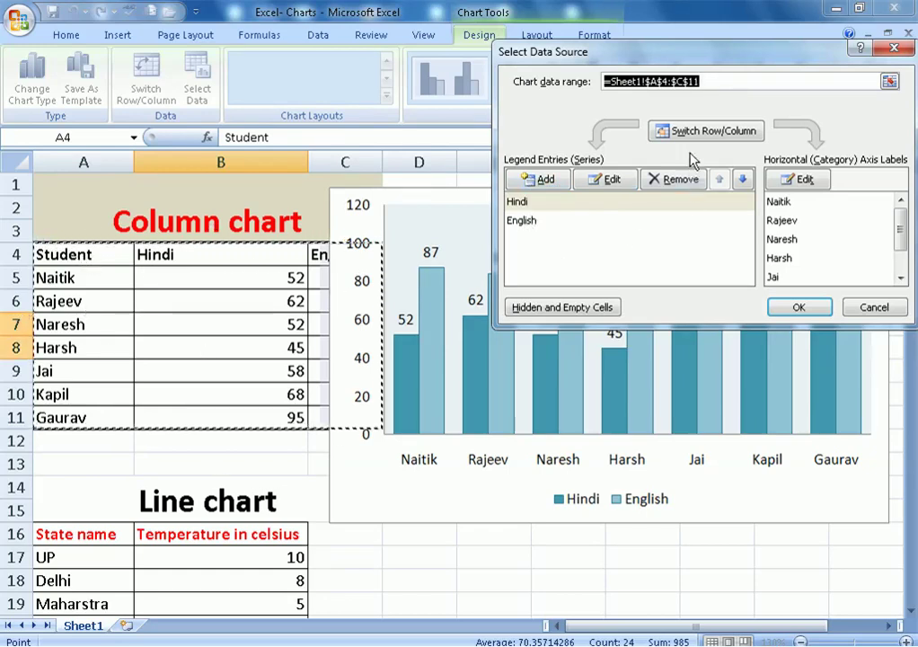
pyautogui.click(870, 307)
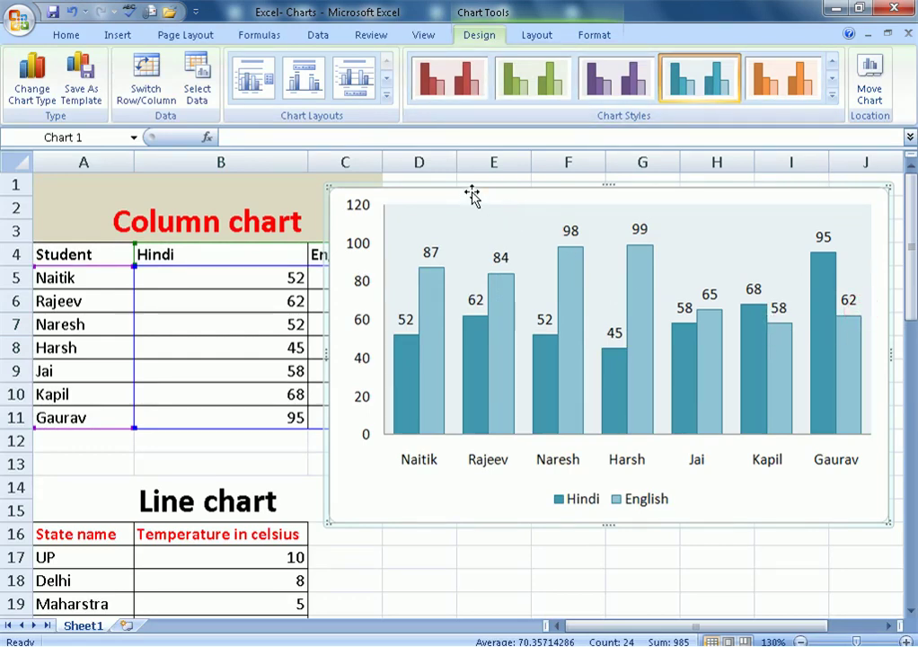
# - Shift the chart slightly over the marks table and give its chart area a linear gradient fill with a blue-and-purple preset
pyautogui.moveTo(475, 189); pyautogui.dragTo(432, 194)
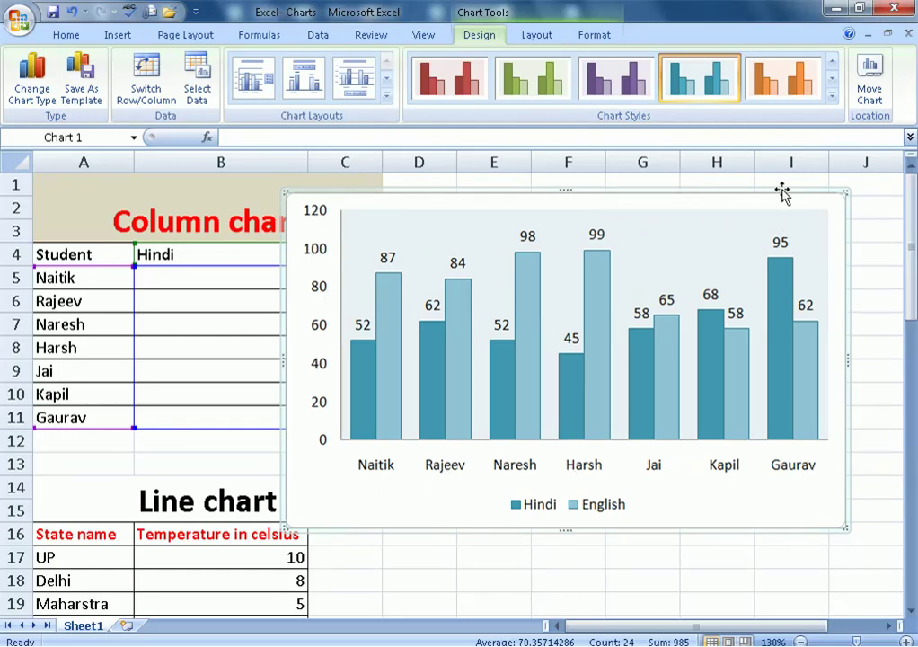
pyautogui.rightClick(692, 189)
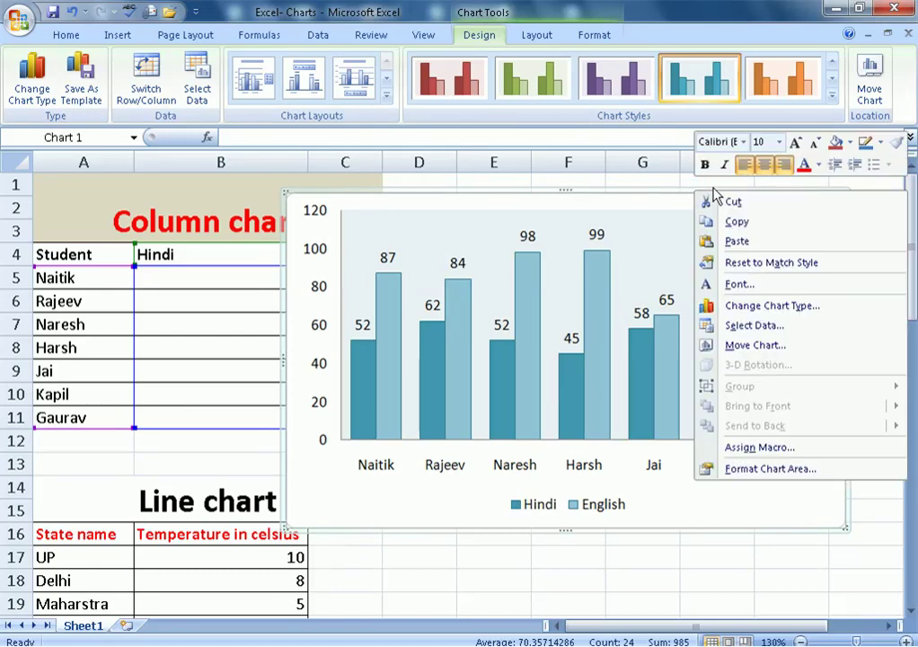
pyautogui.click(744, 470)
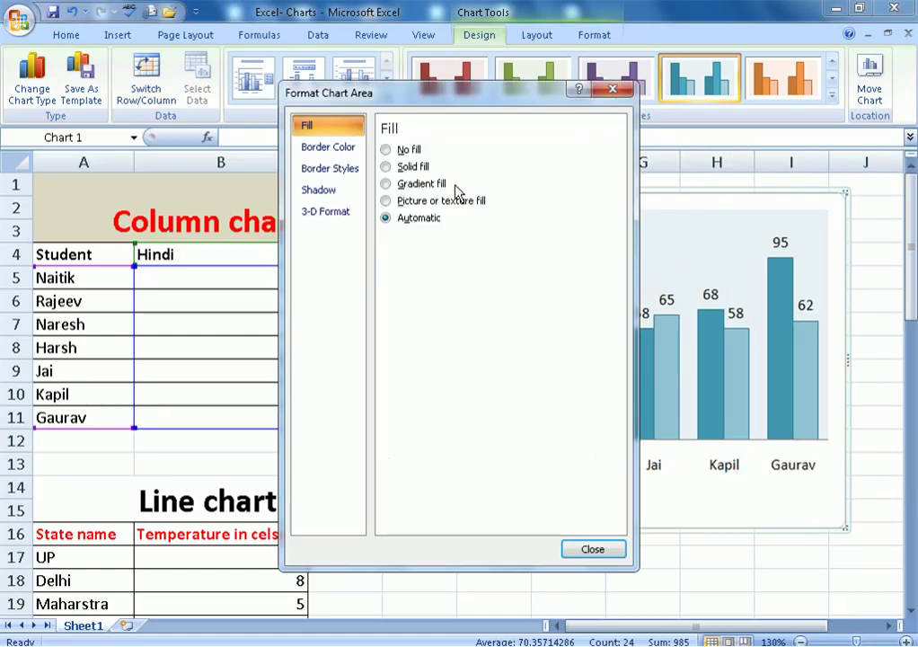
pyautogui.click(401, 184)
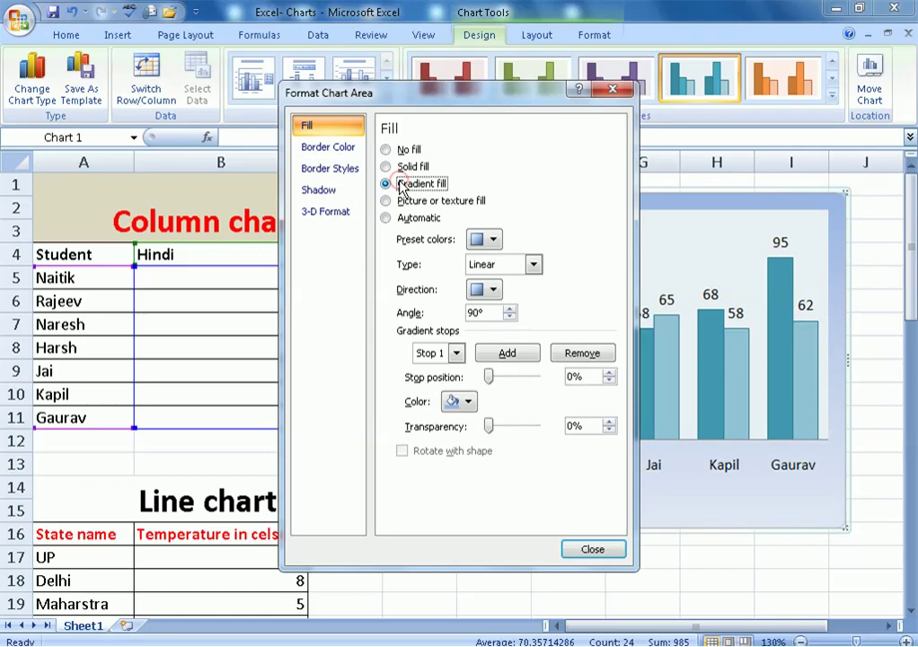
pyautogui.click(493, 239)
pyautogui.click(570, 314)
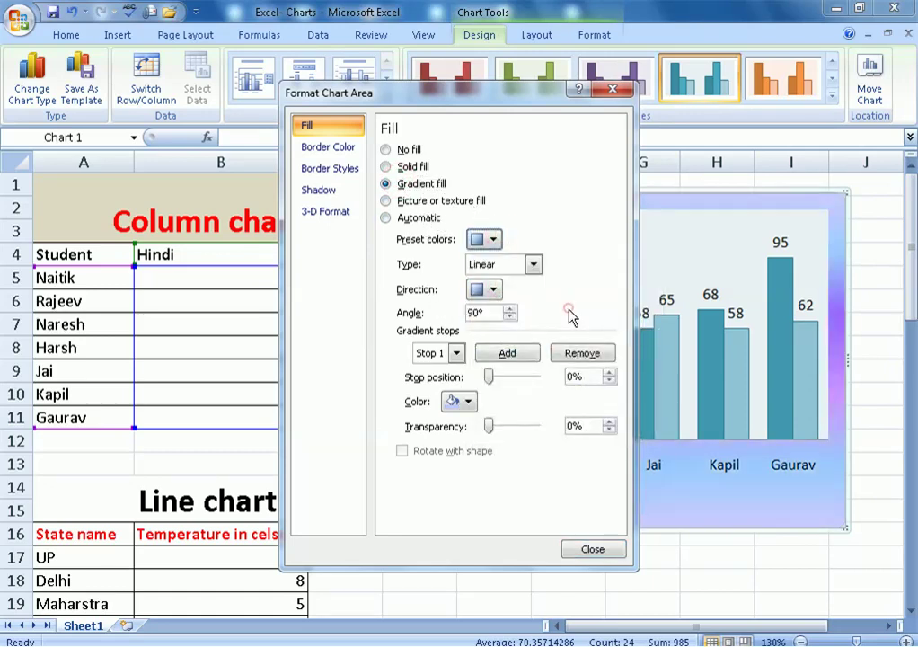
pyautogui.click(585, 550)
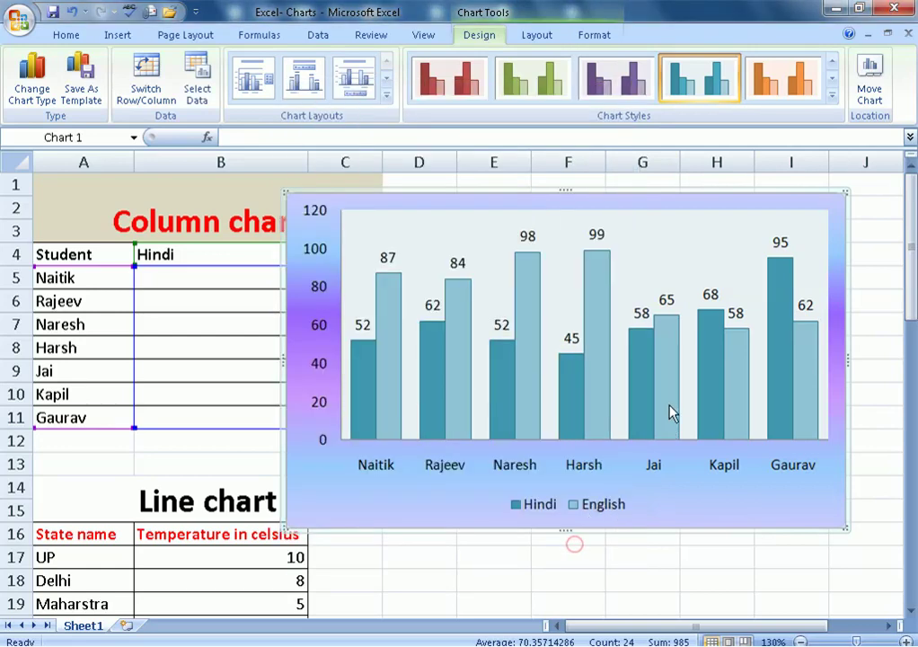
# - Fill the chart's plot area with the tan woven texture using the Picture or texture fill option
pyautogui.click(665, 229)
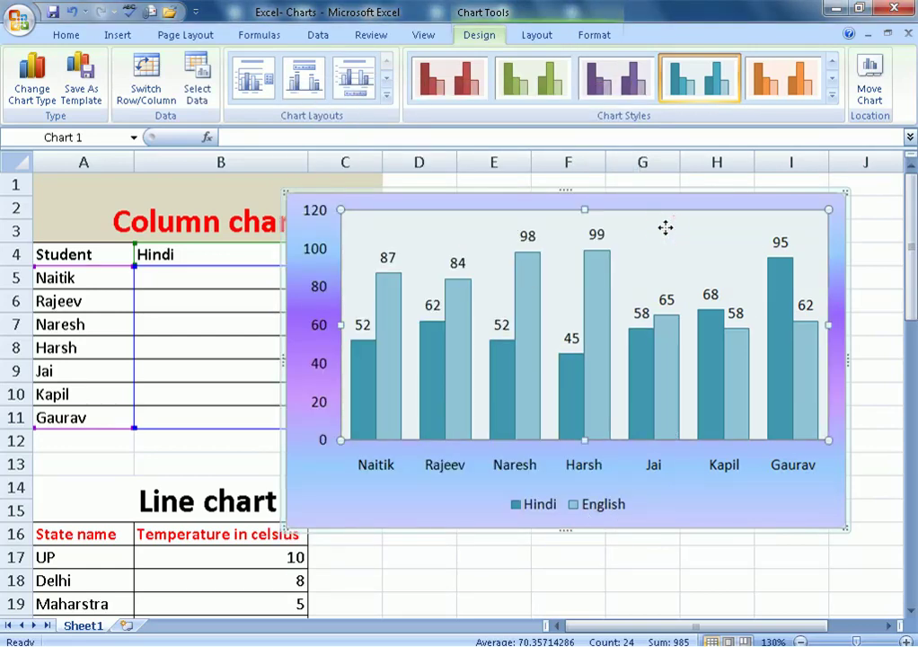
pyautogui.rightClick(665, 228)
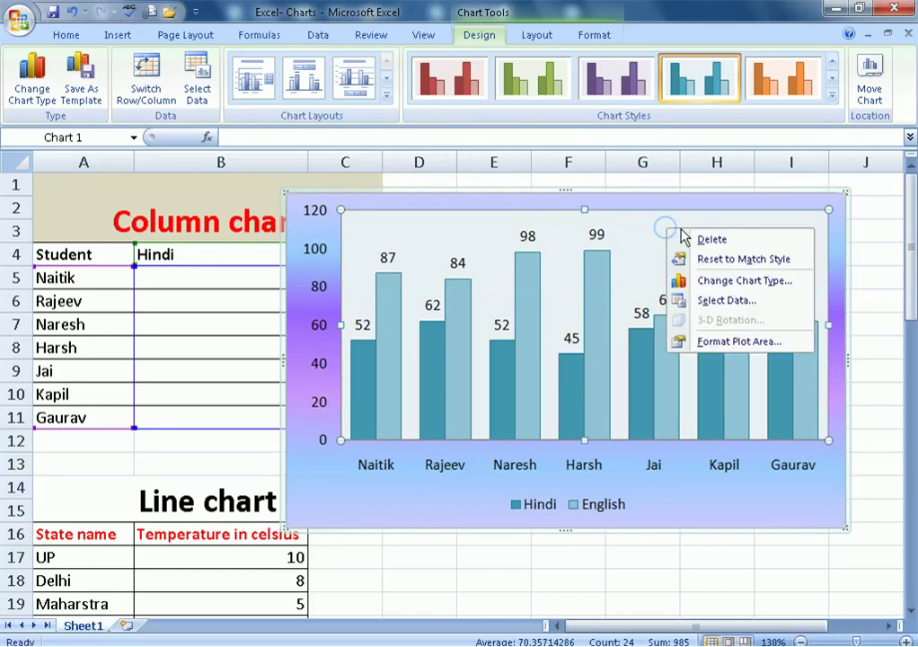
pyautogui.click(716, 343)
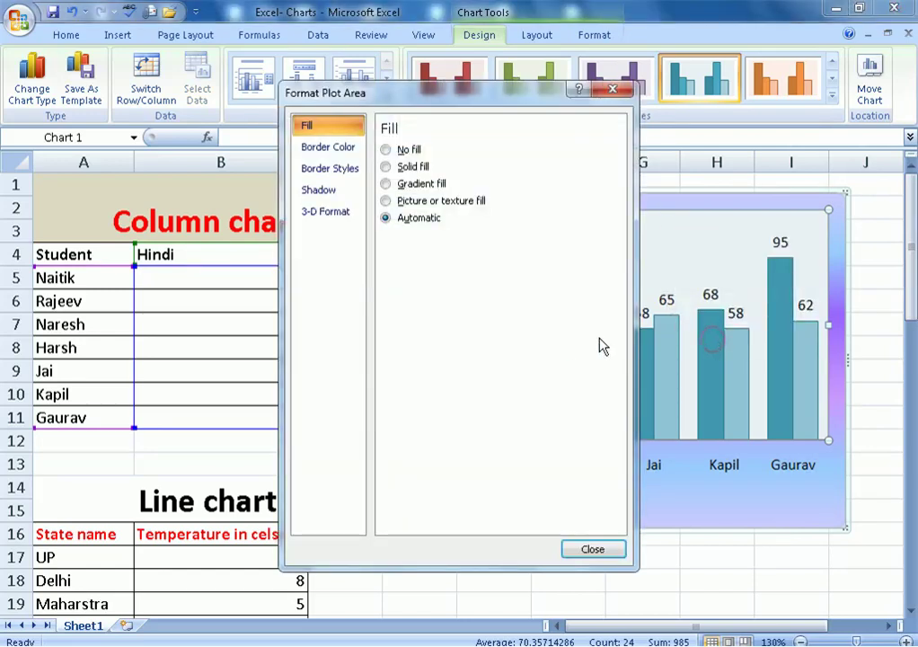
pyautogui.click(386, 185)
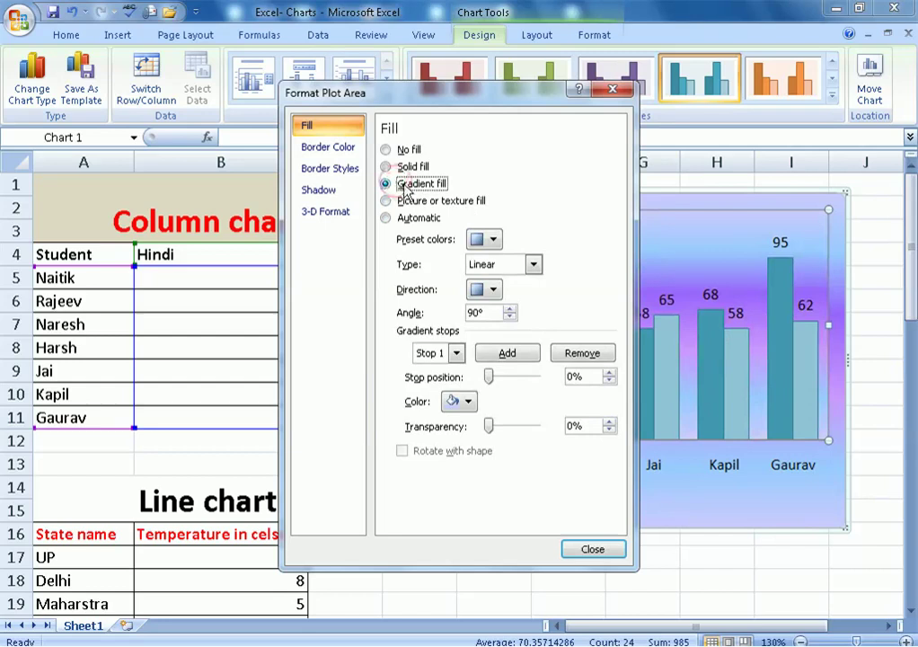
pyautogui.click(409, 203)
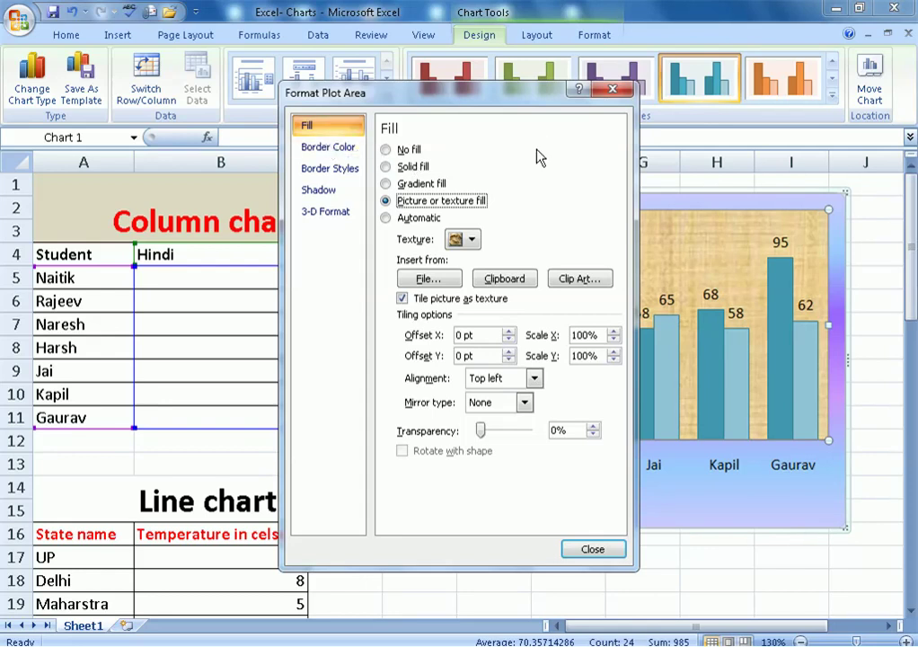
pyautogui.click(612, 90)
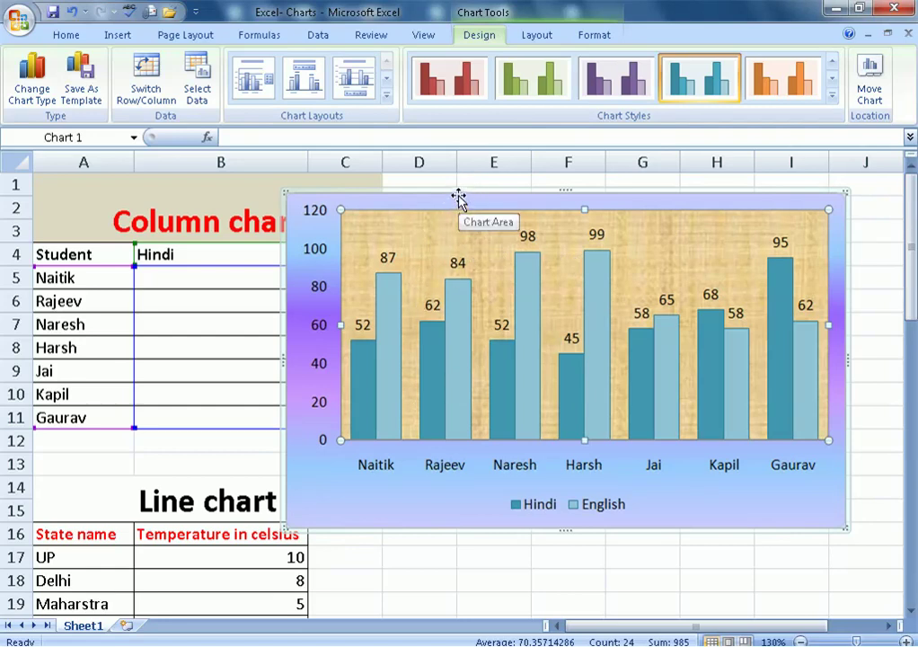
# - Move the chart clear of the student marks table and shrink it so that it starts around column E
pyautogui.moveTo(458, 195); pyautogui.dragTo(559, 181)
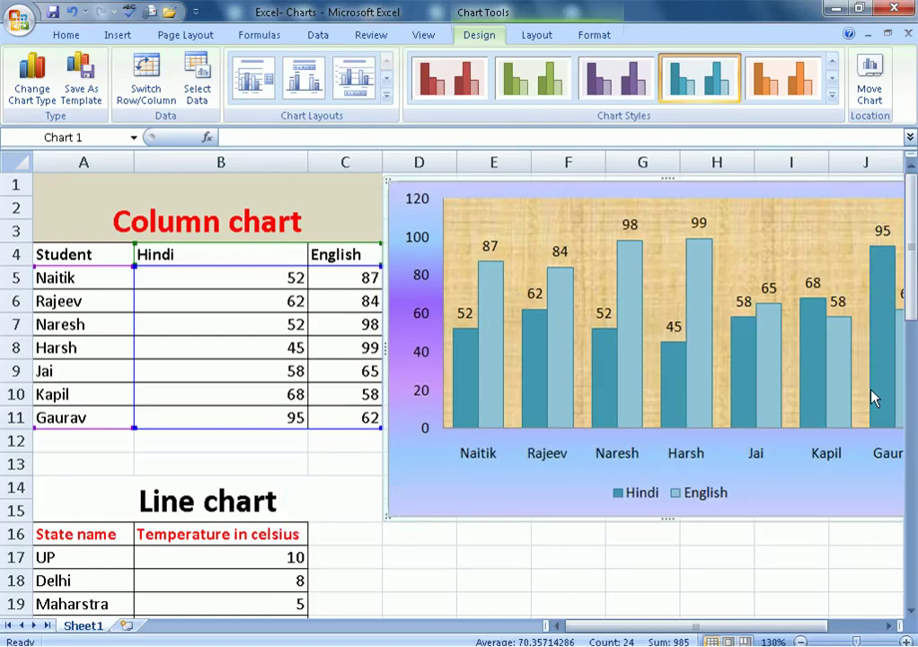
pyautogui.moveTo(477, 353)
pyautogui.moveTo(384, 518); pyautogui.dragTo(496, 496)
pyautogui.click(568, 533)
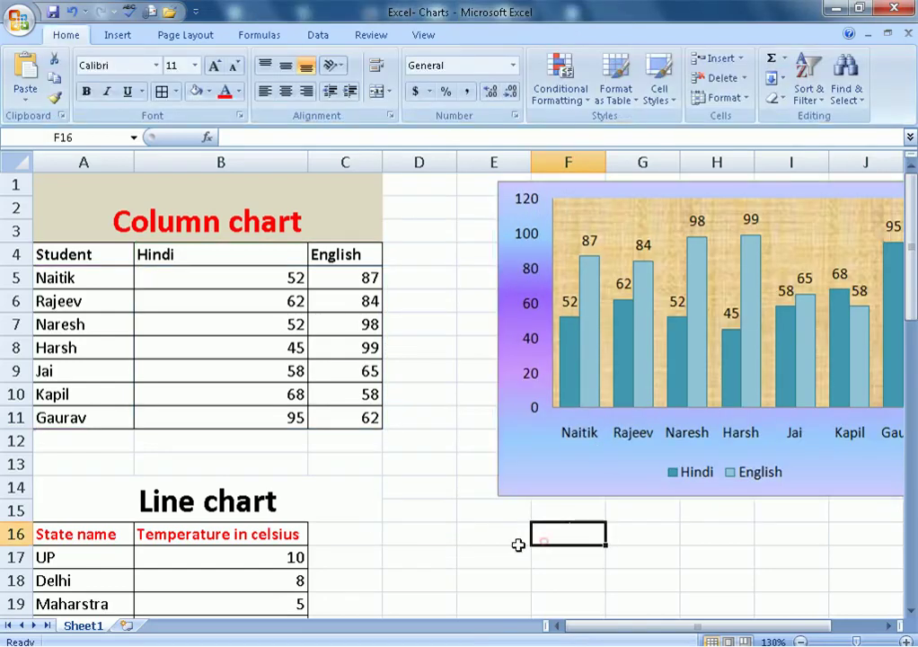
# - Insert a 2-D clustered column chart from the marks in A4:C11 and move it down below row 9
pyautogui.moveTo(72, 252); pyautogui.dragTo(324, 419)
pyautogui.click(118, 39)
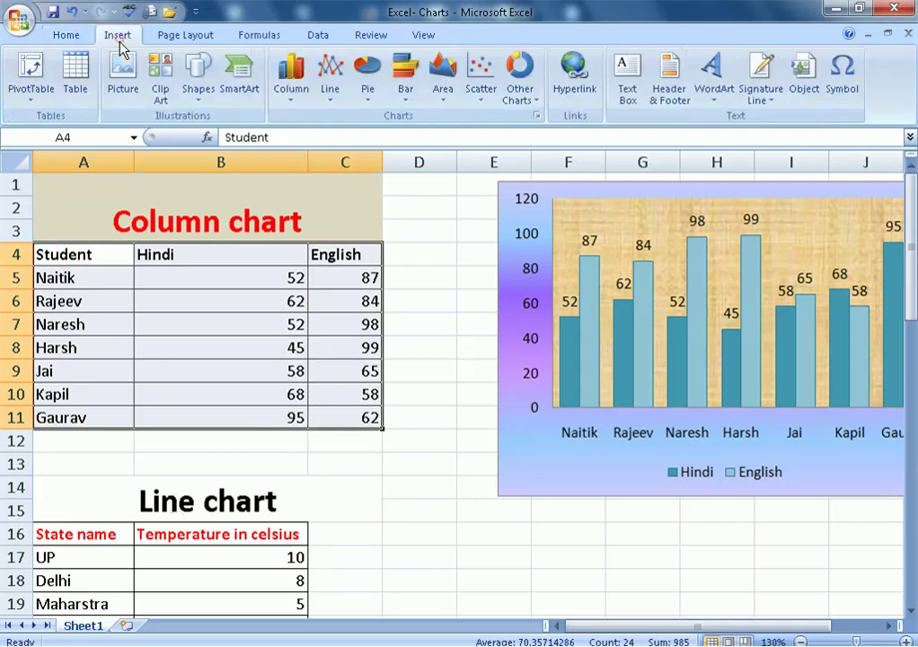
pyautogui.click(293, 90)
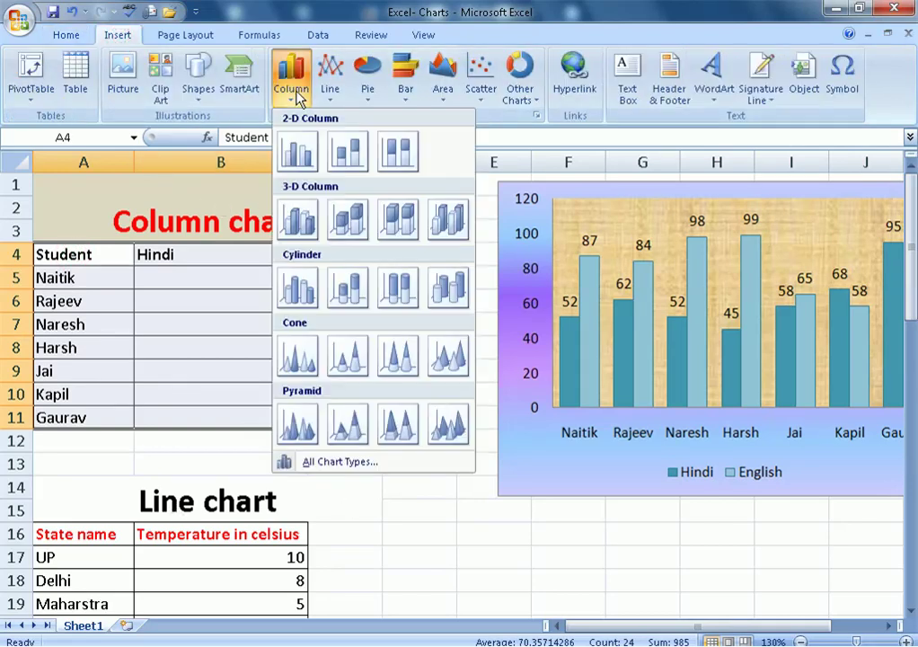
pyautogui.click(293, 144)
pyautogui.scroll(-2, 775, 480)
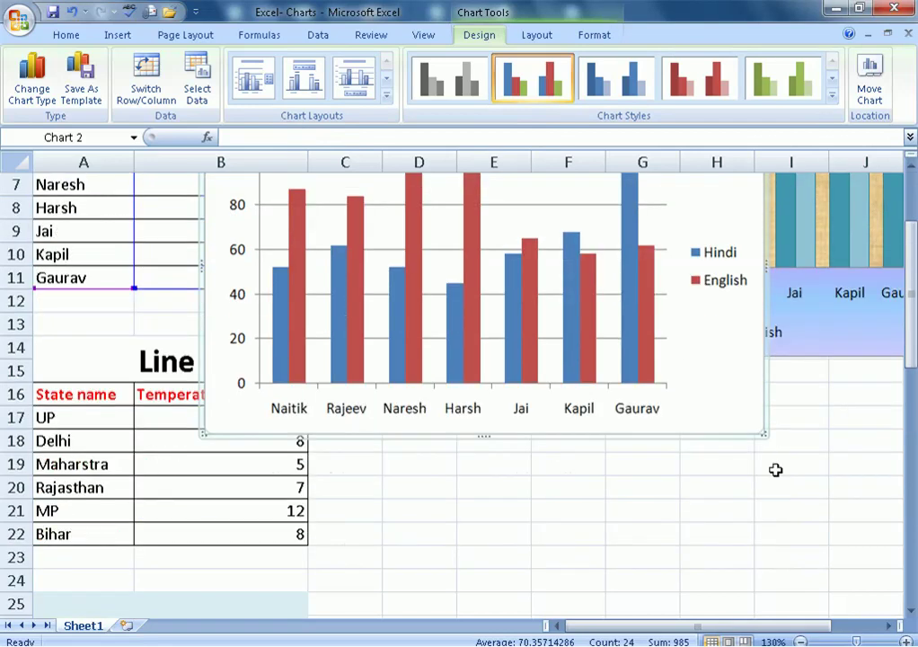
pyautogui.moveTo(768, 362); pyautogui.dragTo(823, 501)
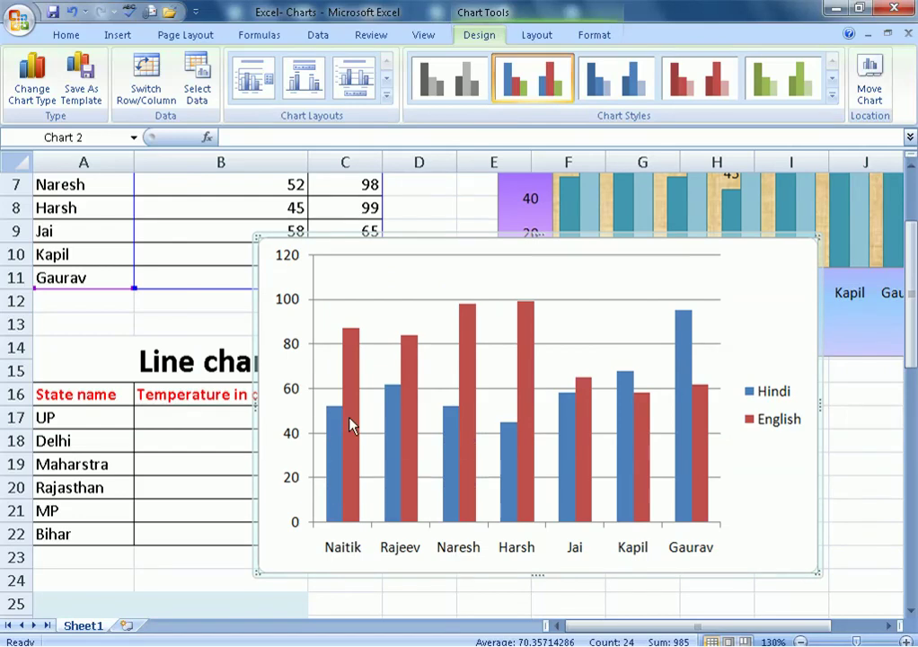
# - Plot the English series of the new column chart on the secondary axis
pyautogui.moveTo(351, 420)
pyautogui.click(353, 346)
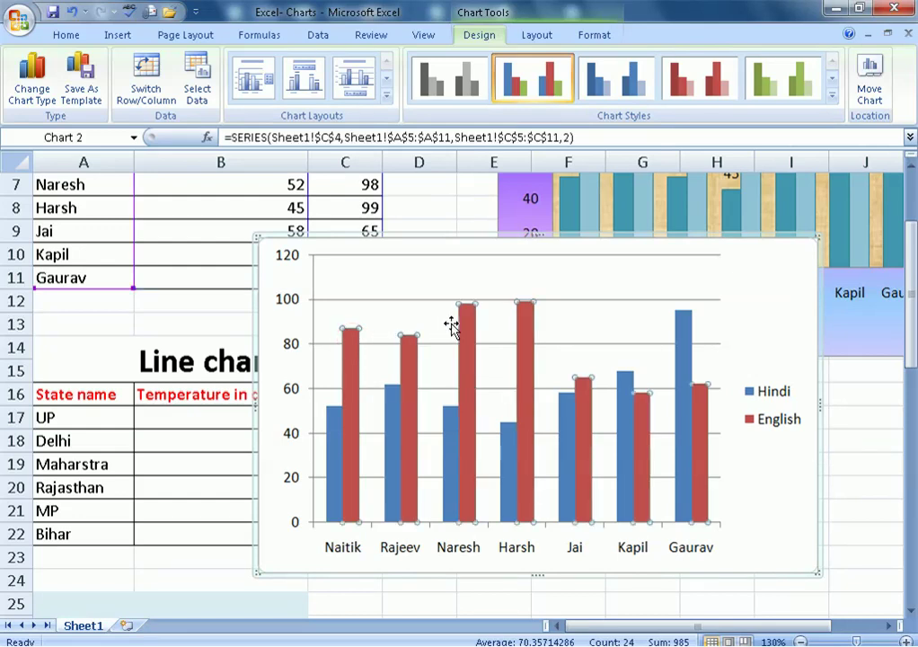
pyautogui.rightClick(354, 348)
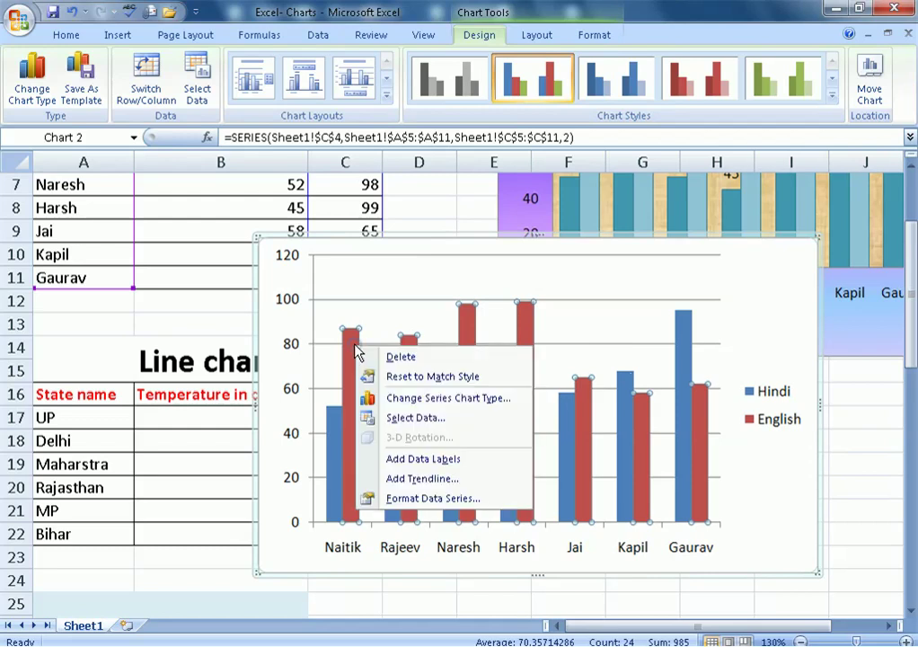
pyautogui.click(419, 500)
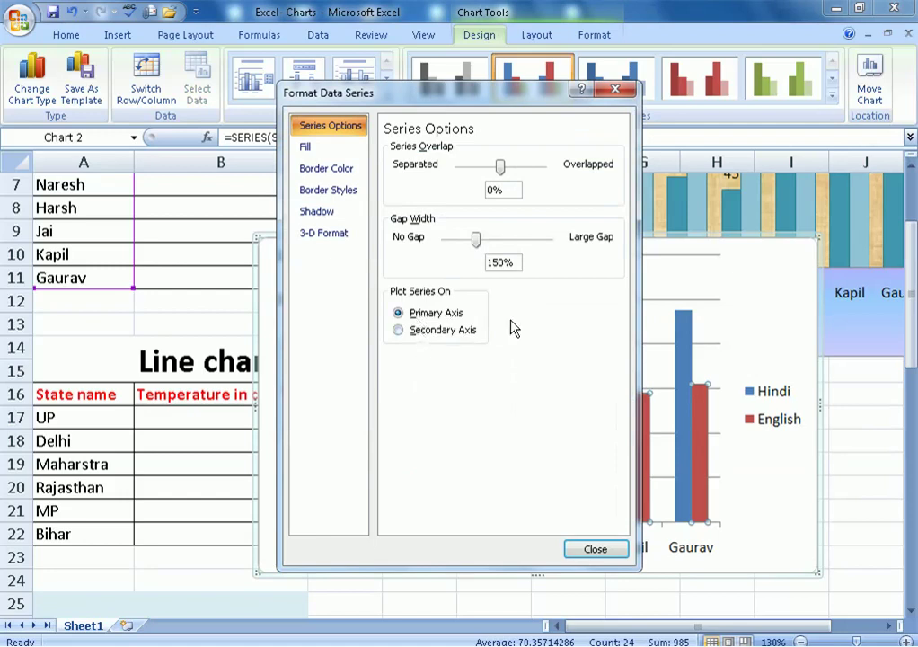
pyautogui.click(399, 331)
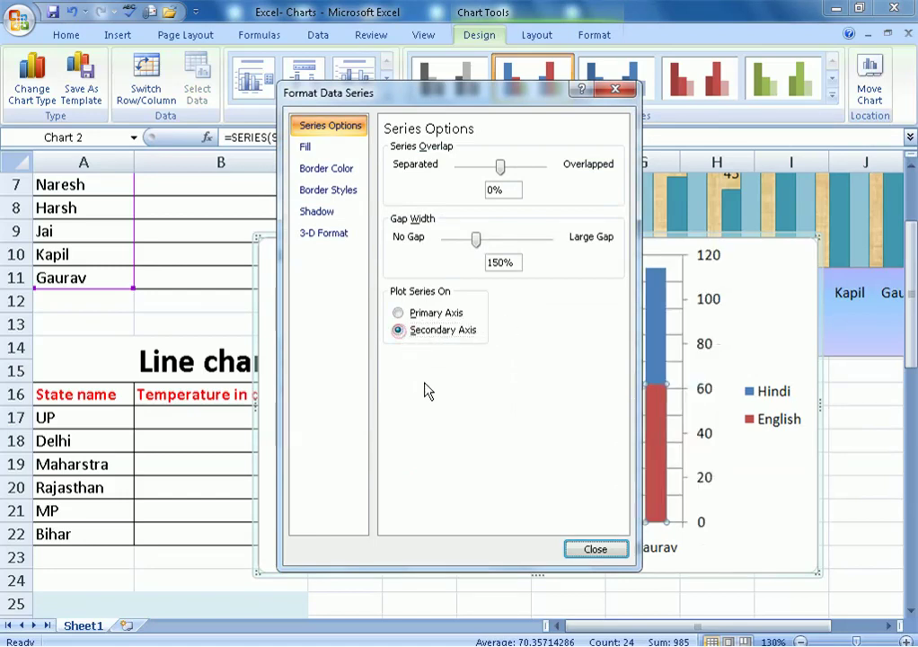
pyautogui.click(587, 550)
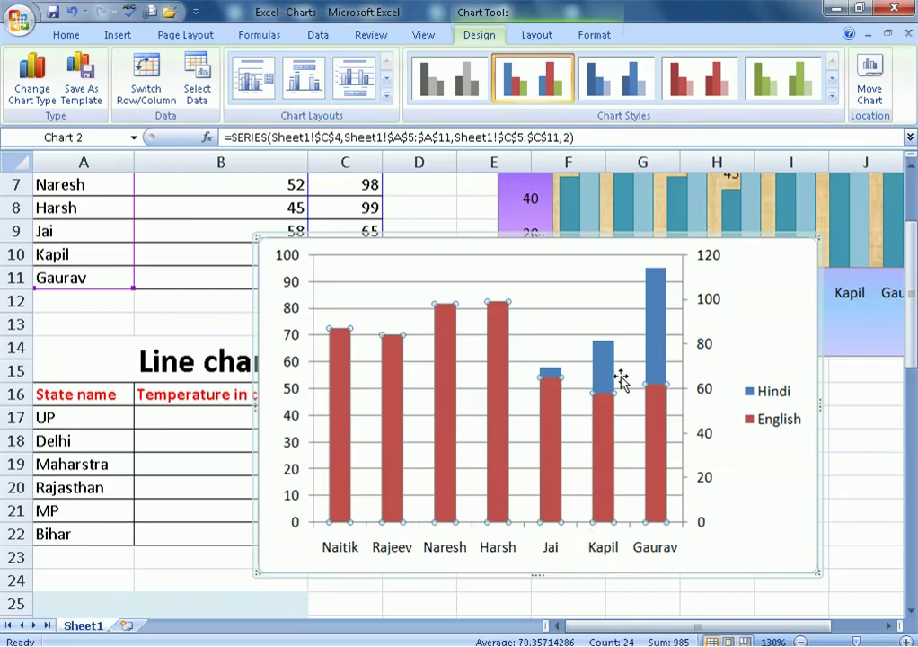
# - Change the Hindi series of the new chart to a plain line chart type, keeping English as columns
pyautogui.moveTo(657, 303)
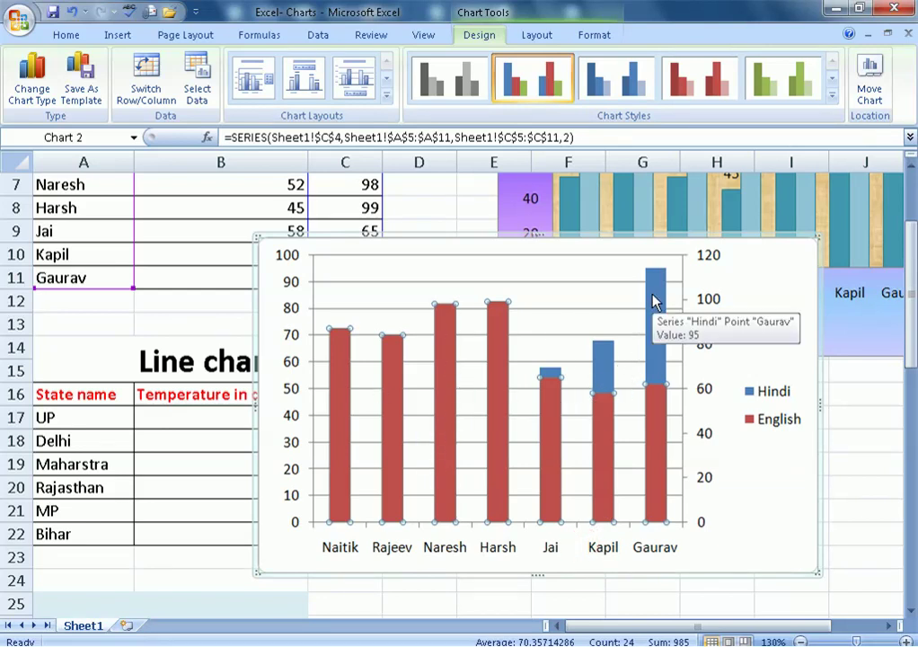
pyautogui.click(657, 303)
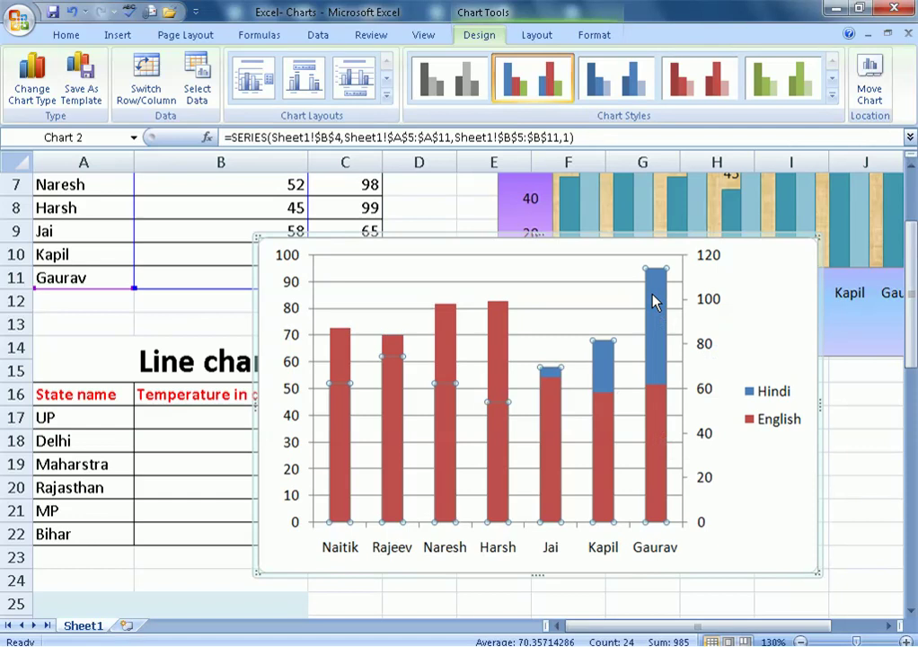
pyautogui.hotkey('shift', 'F10')
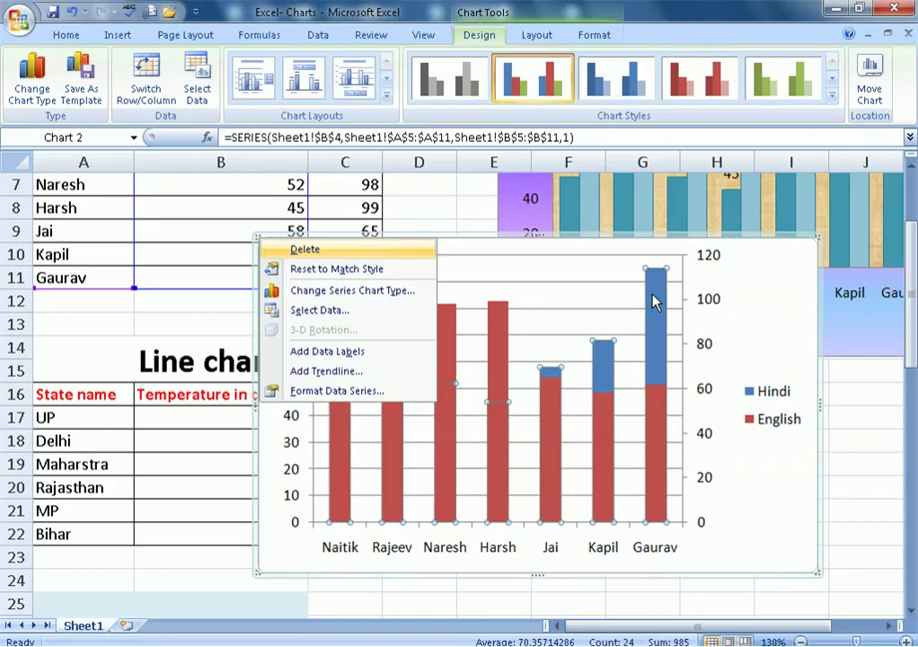
pyautogui.click(338, 293)
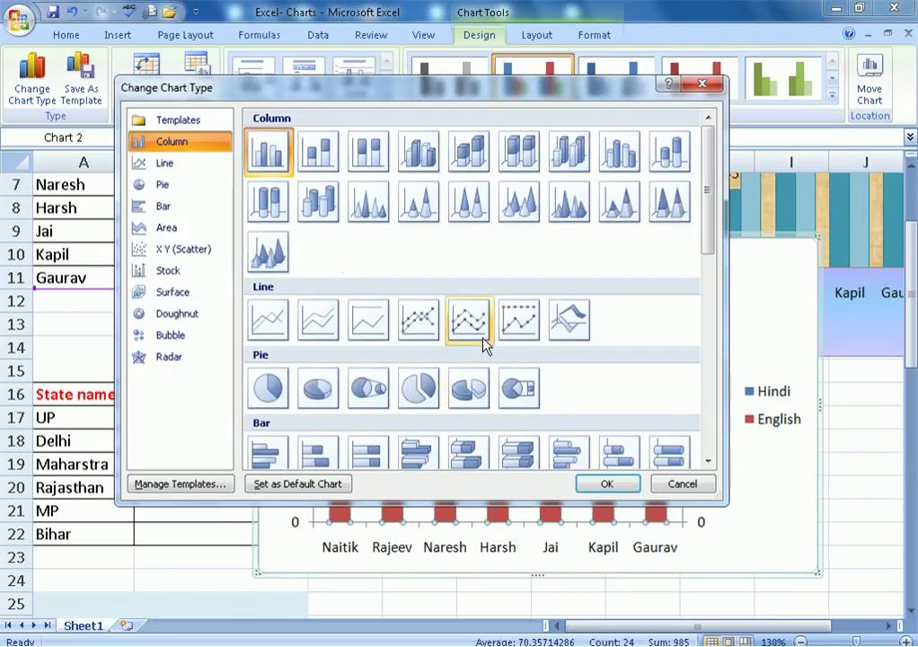
pyautogui.click(272, 325)
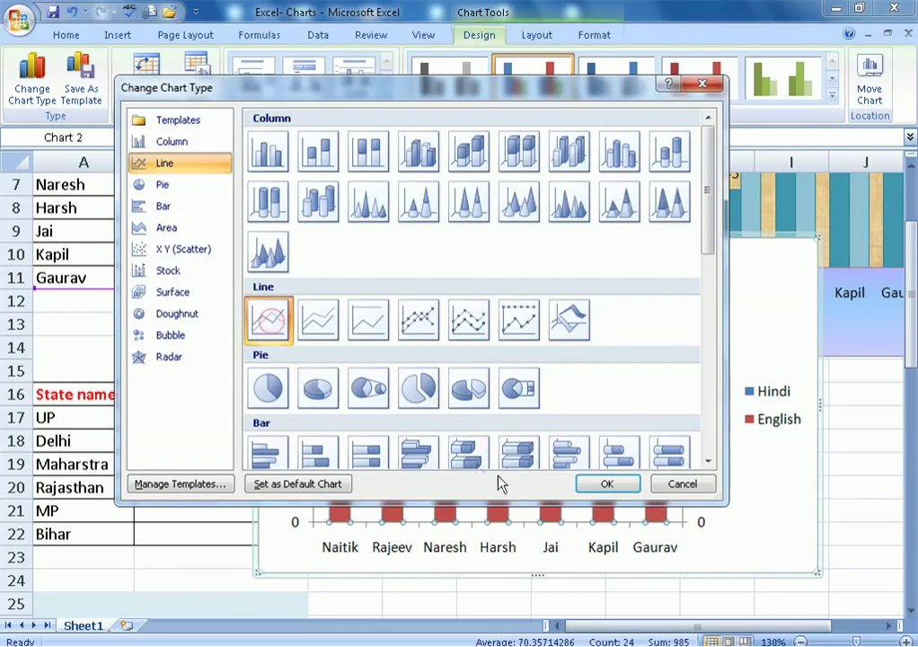
pyautogui.click(613, 488)
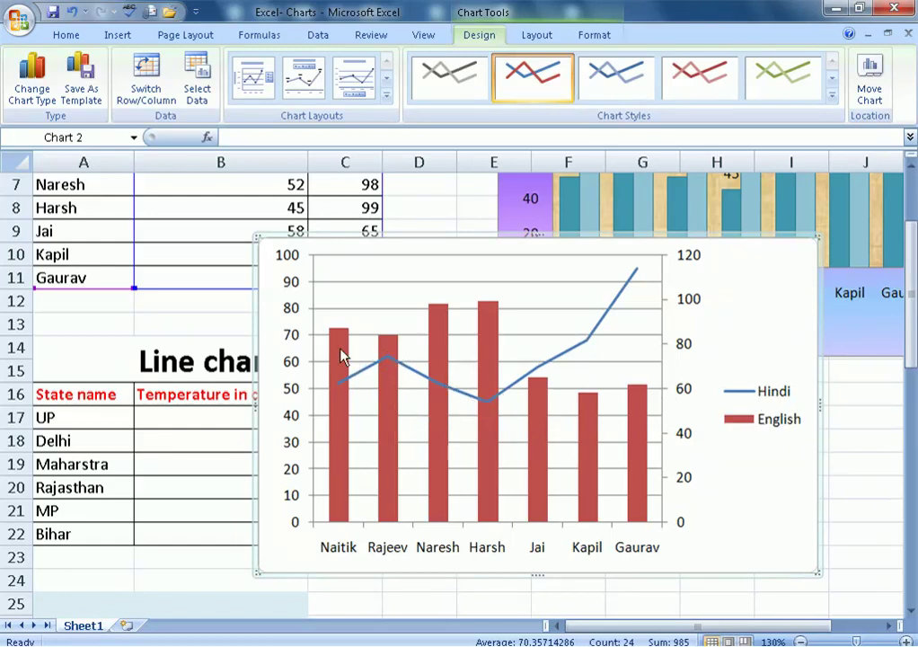
pyautogui.moveTo(492, 362)
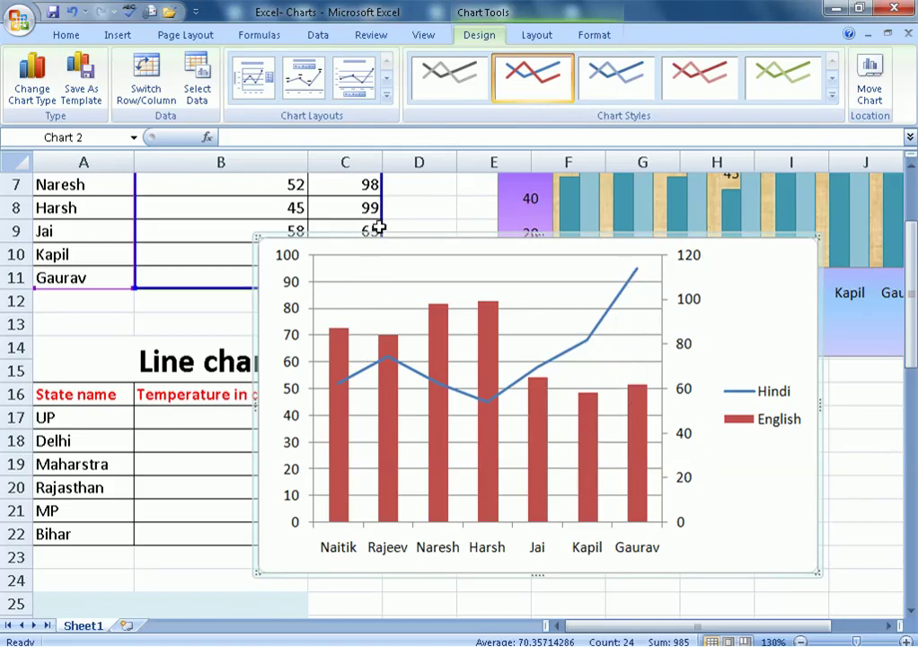
pyautogui.moveTo(378, 234); pyautogui.dragTo(530, 280)
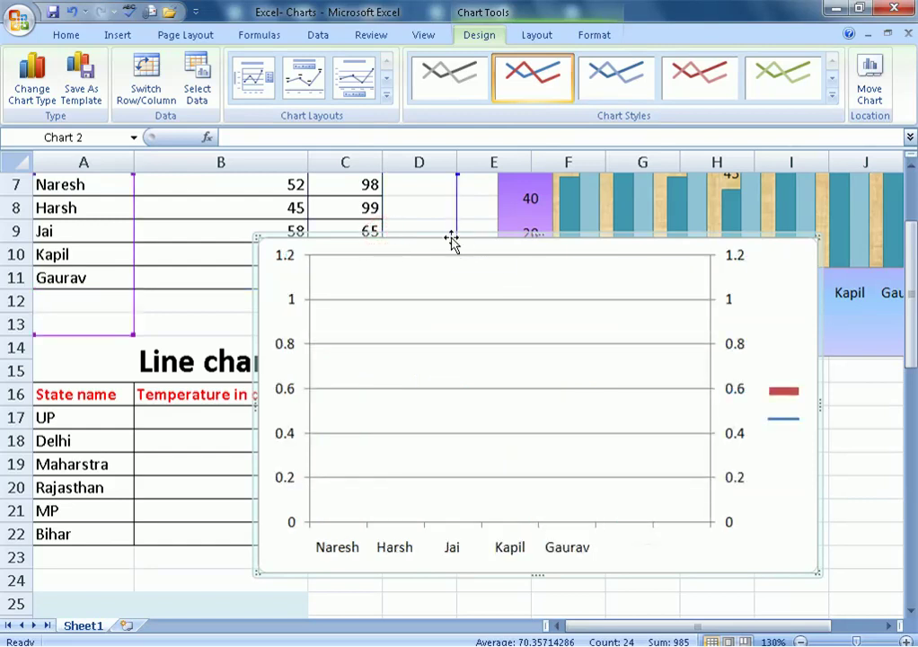
pyautogui.hotkey('ctrl', 'z')
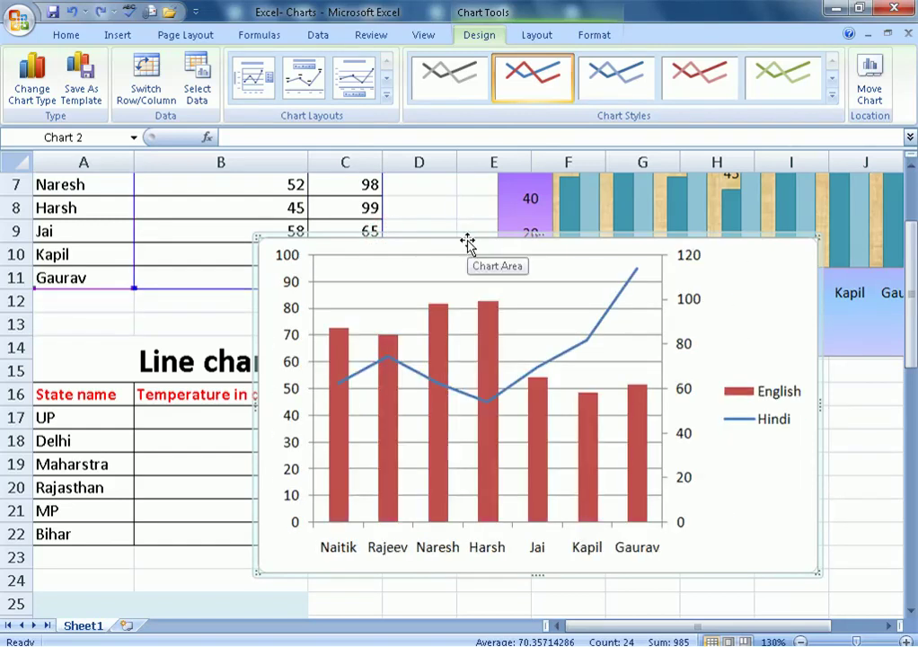
# - Move the combined column and line chart directly below the textured column chart, and deselect it
pyautogui.moveTo(446, 235); pyautogui.dragTo(684, 319)
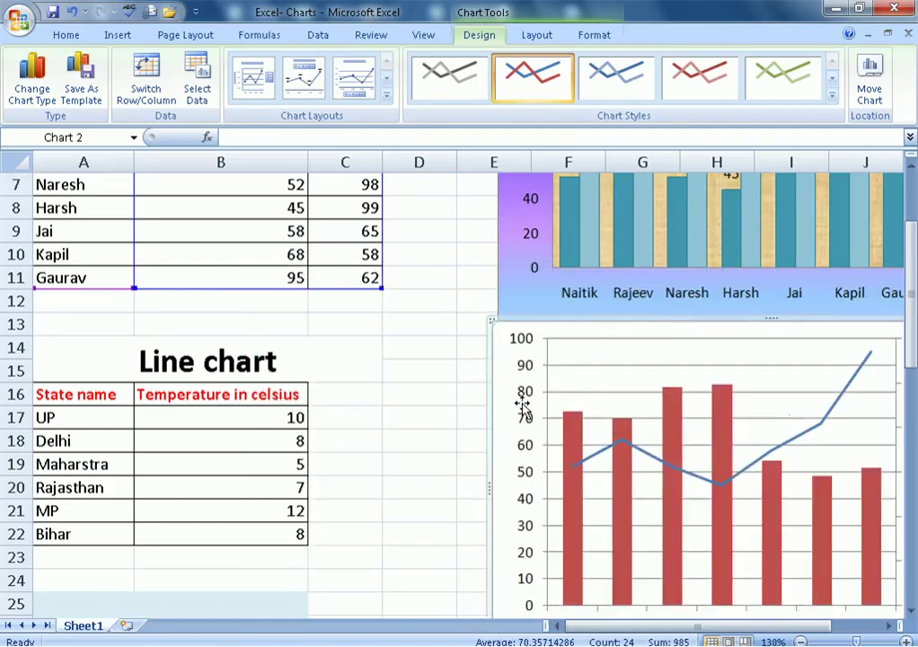
pyautogui.scroll(-3, 522, 404)
pyautogui.scroll(3, 527, 464)
pyautogui.scroll(2, 609, 409)
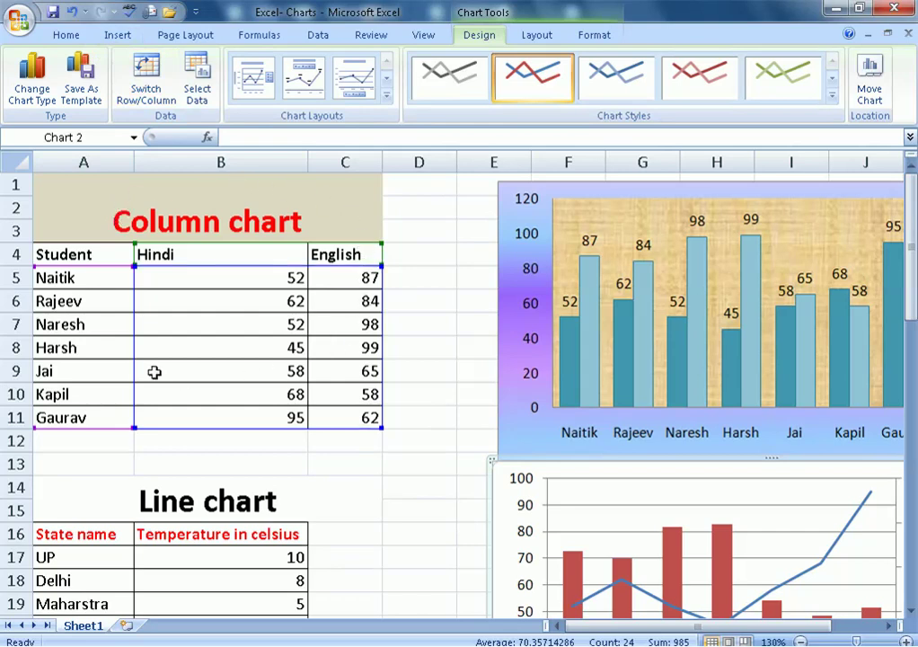
pyautogui.click(379, 466)
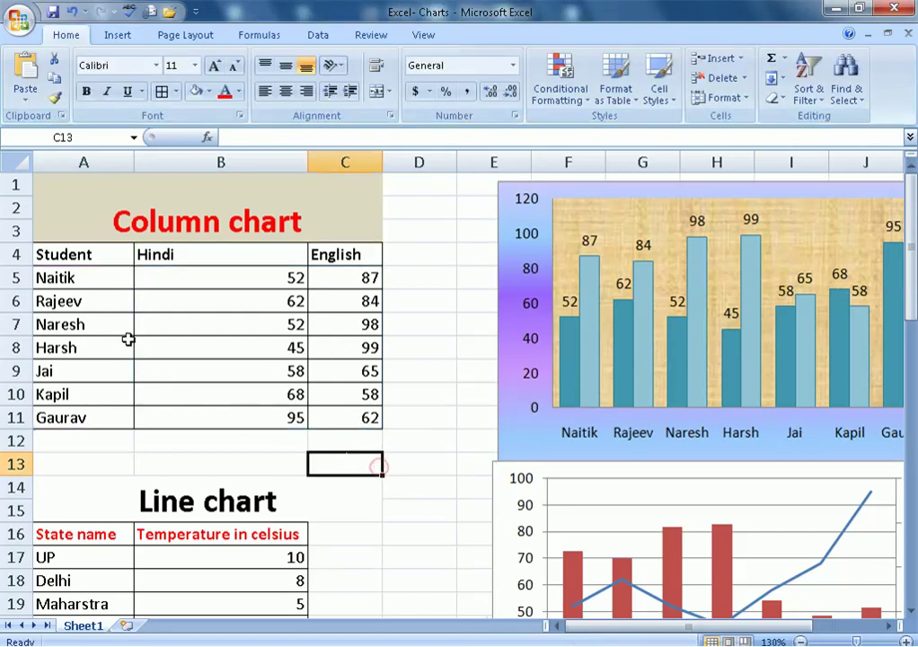
# - Create a clustered column chart of the marks in A4:C11 on its own chart sheet and apply the purple chart style
pyautogui.moveTo(97, 259); pyautogui.dragTo(324, 418)
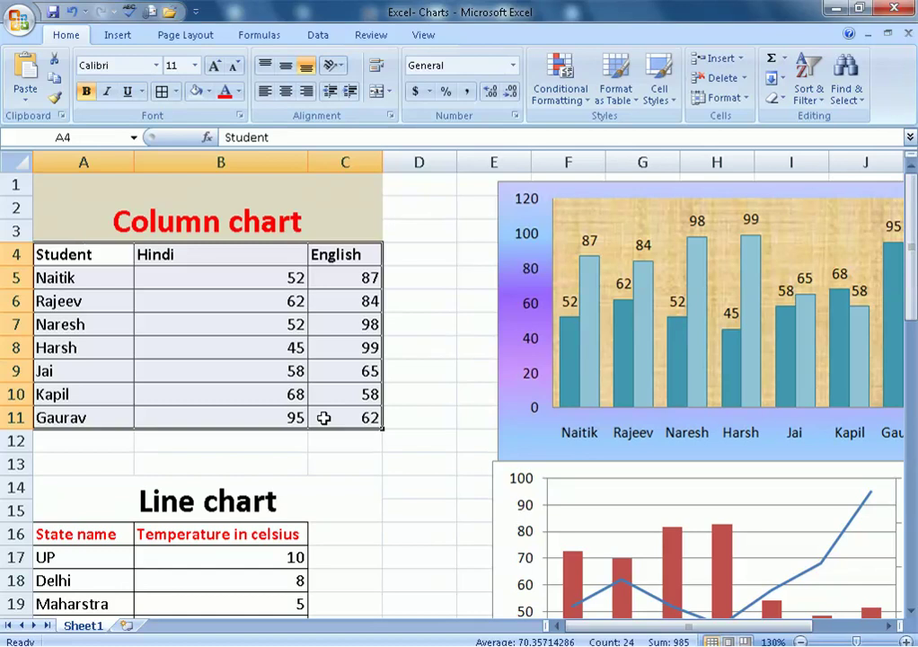
pyautogui.press('F11')
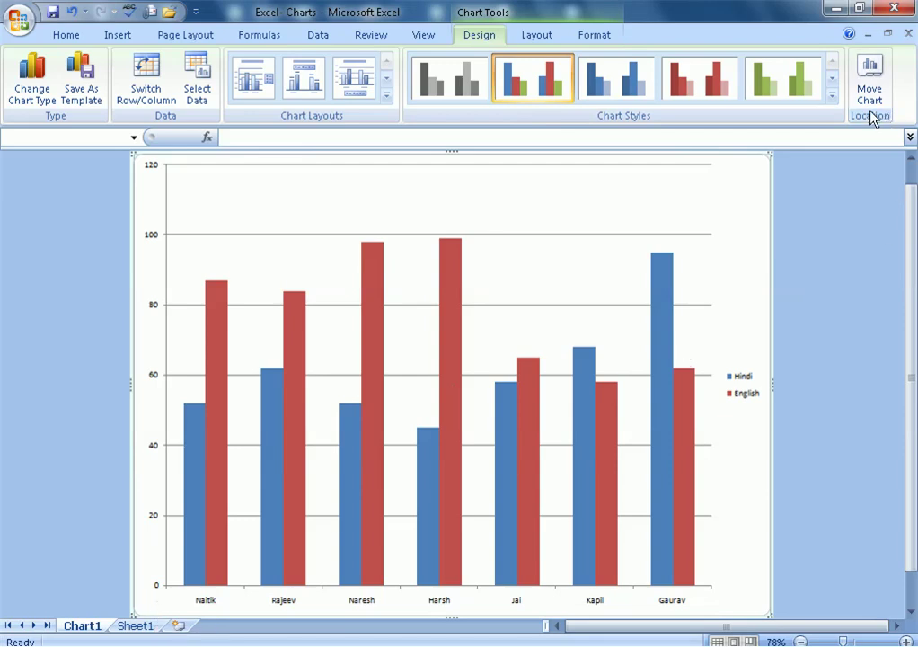
pyautogui.click(833, 96)
pyautogui.click(687, 188)
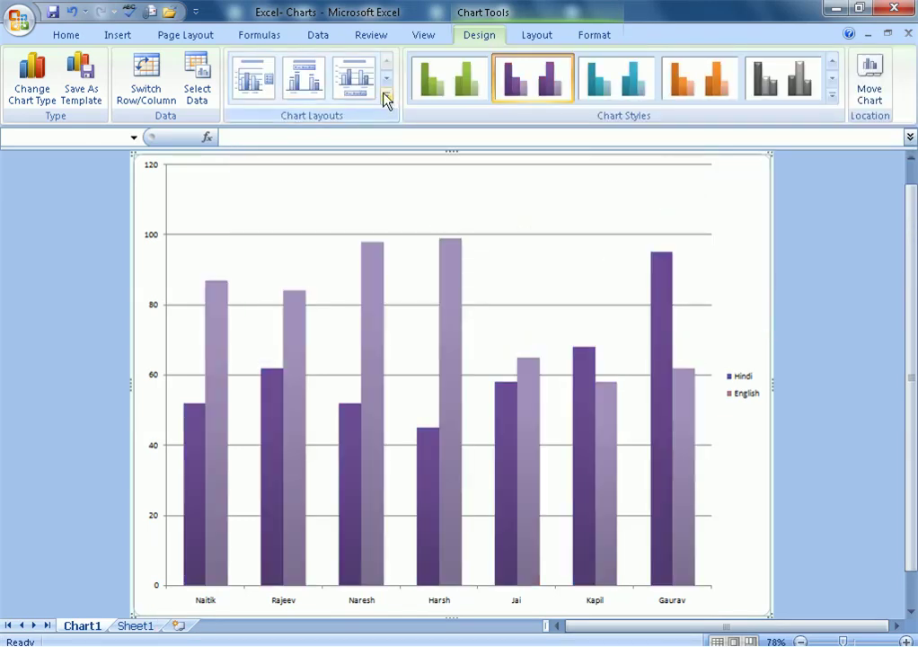
# - Apply the layout with title, top legend and data labels to the chart sheet, and change its chart type to Clustered Cone
pyautogui.click(313, 88)
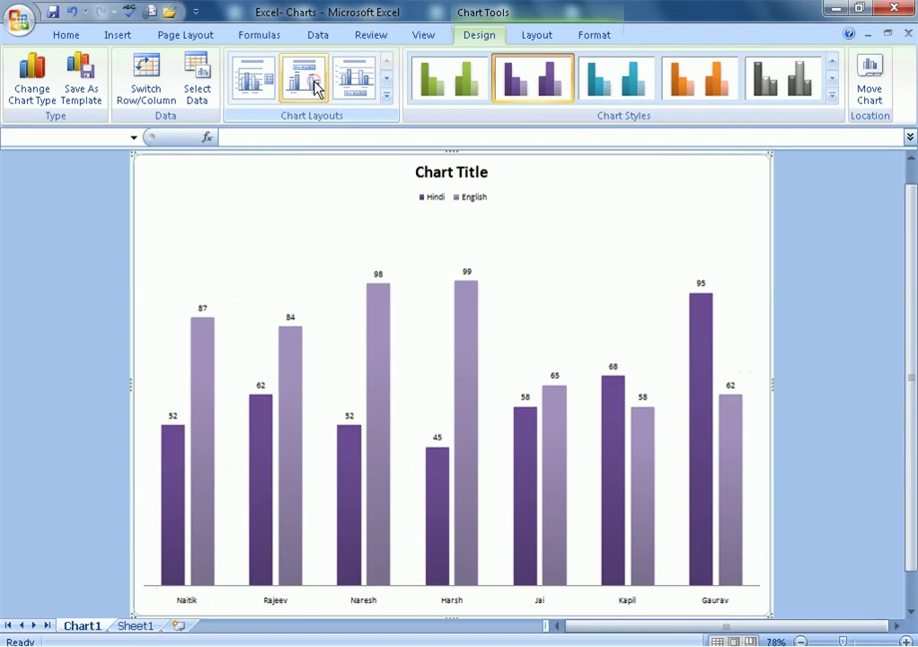
pyautogui.click(36, 94)
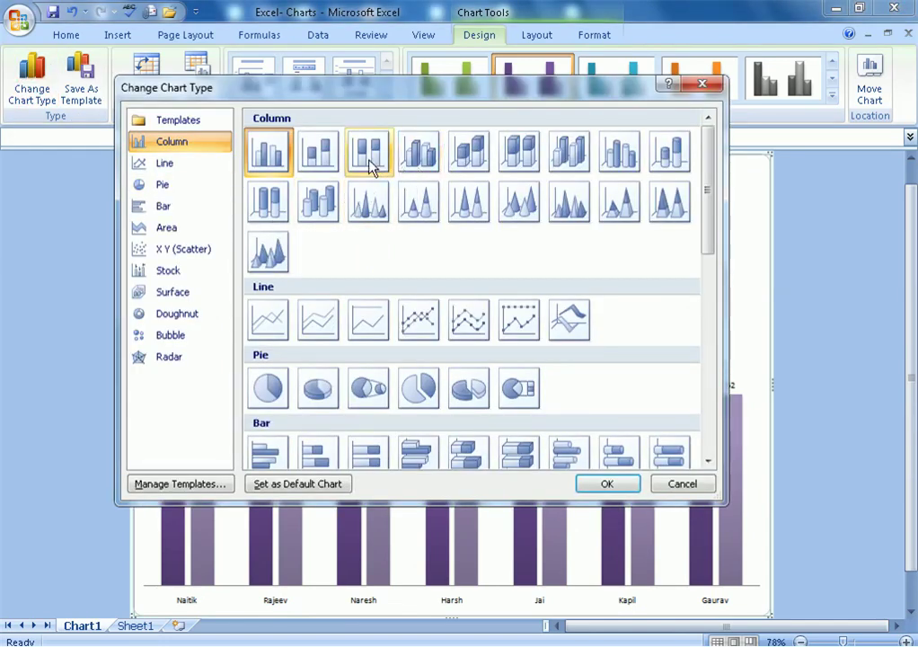
pyautogui.click(367, 199)
pyautogui.click(606, 485)
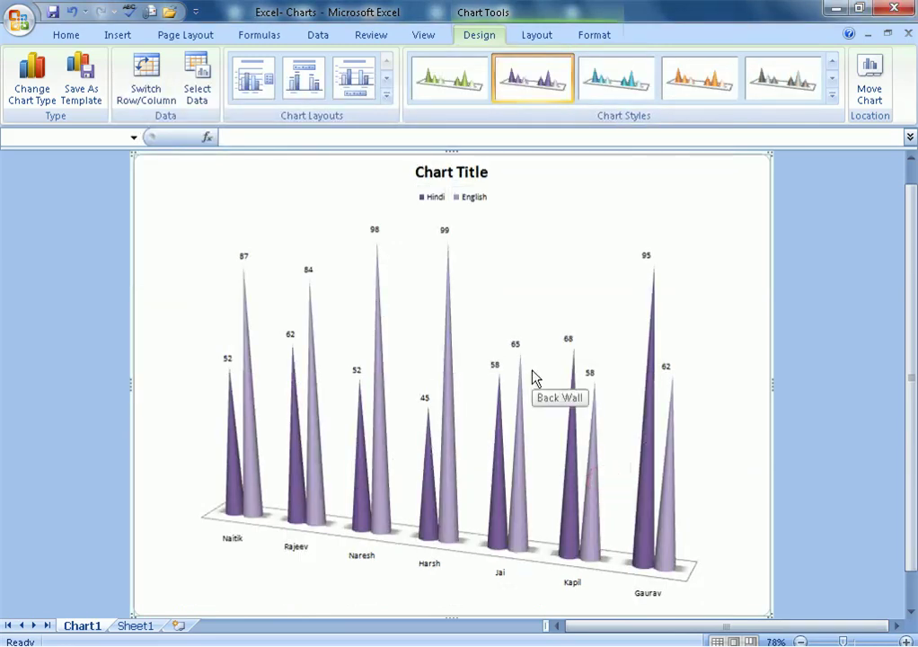
# - Return to Sheet1, move the combined column and line chart aside so it starts near column I, and deselect it
pyautogui.click(142, 625)
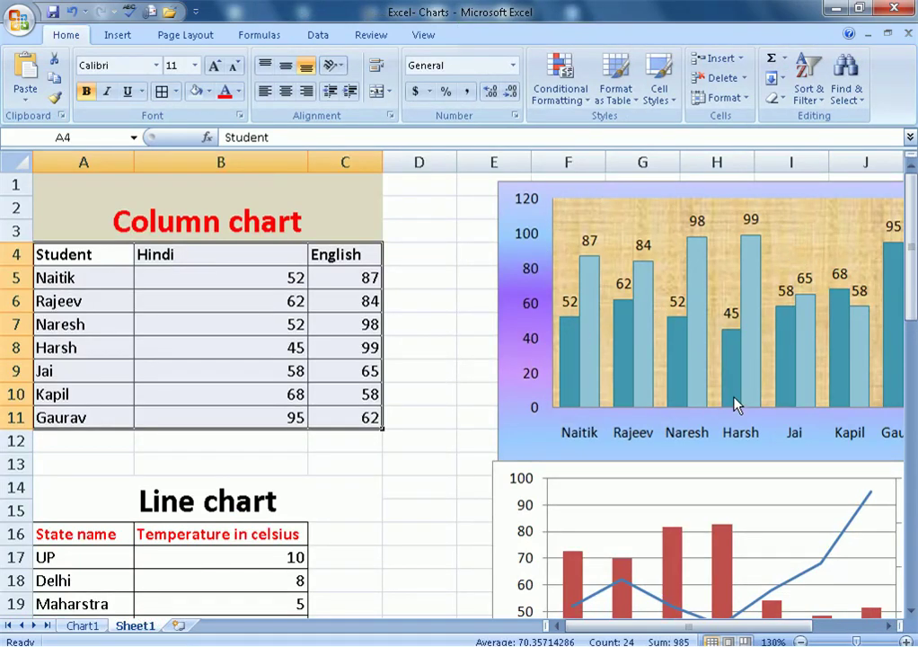
pyautogui.scroll(-2, 732, 427)
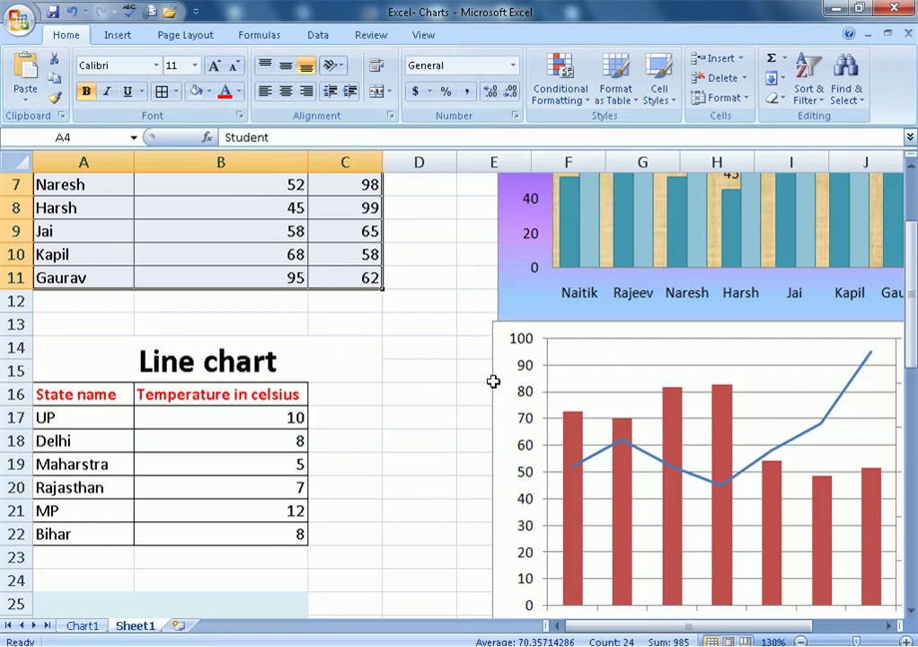
pyautogui.scroll(-2, 446, 373)
pyautogui.moveTo(494, 397); pyautogui.dragTo(783, 392)
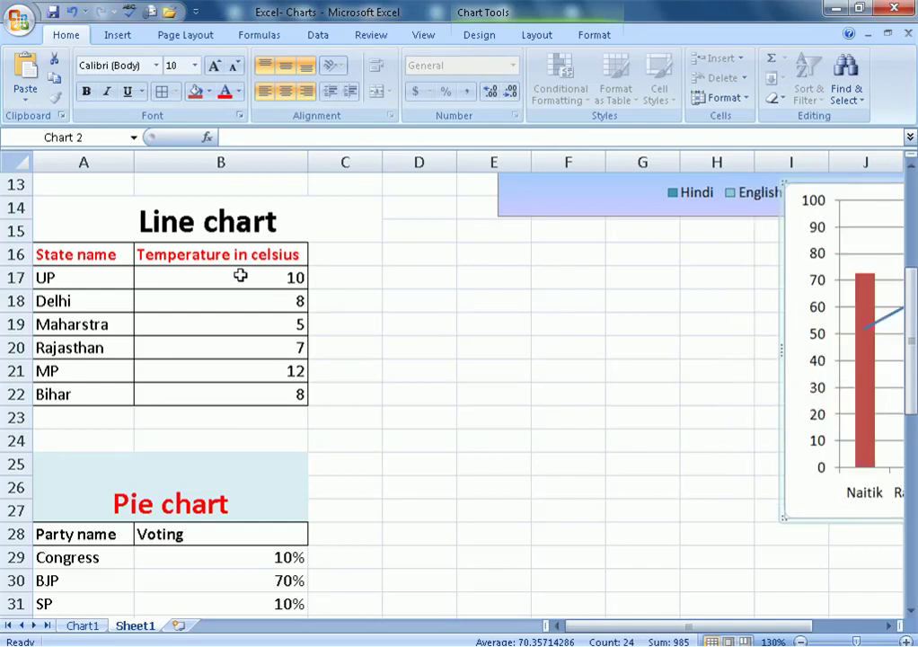
pyautogui.click(397, 332)
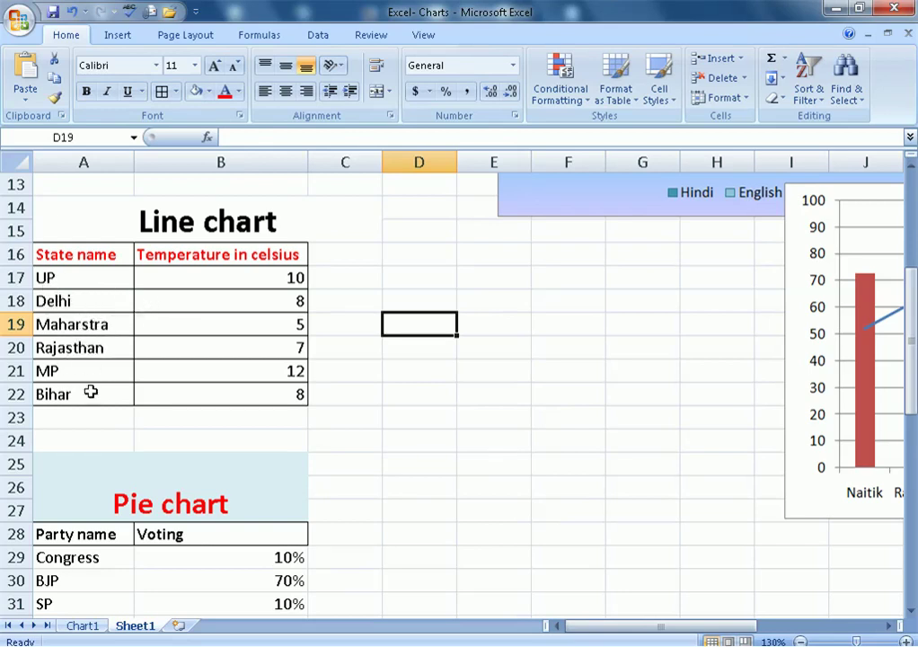
# - Insert a plain 2-D line chart from the temperatures in A16:B22 and apply the layout with top legend and data labels
pyautogui.click(62, 260)
pyautogui.moveTo(62, 260); pyautogui.dragTo(192, 381)
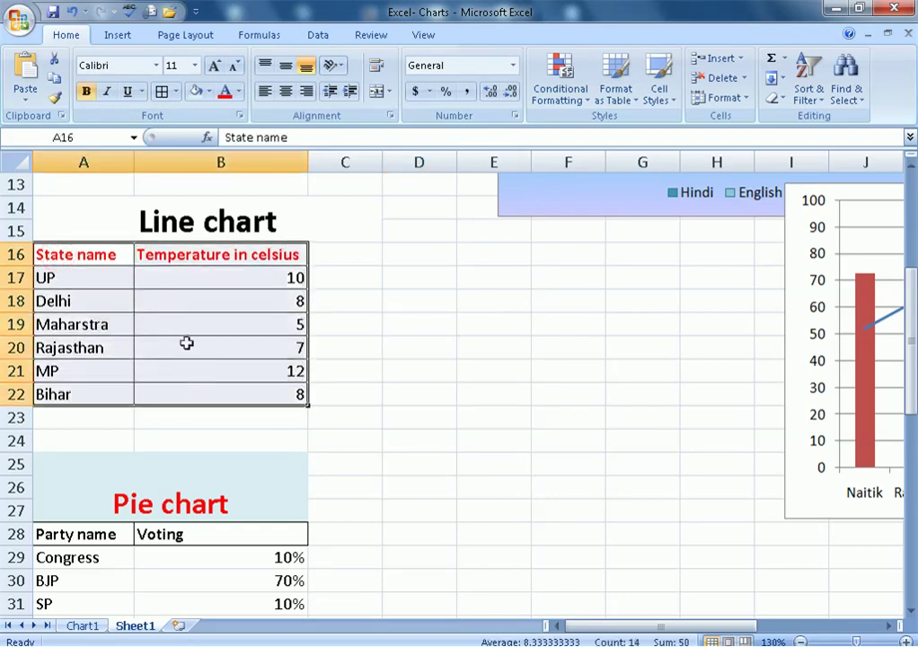
pyautogui.click(118, 35)
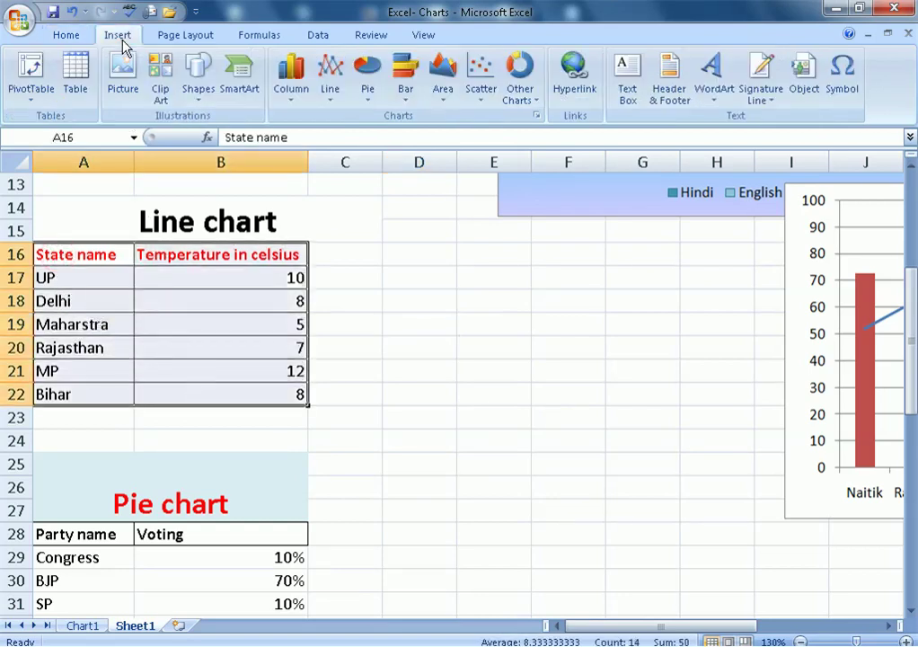
pyautogui.click(331, 98)
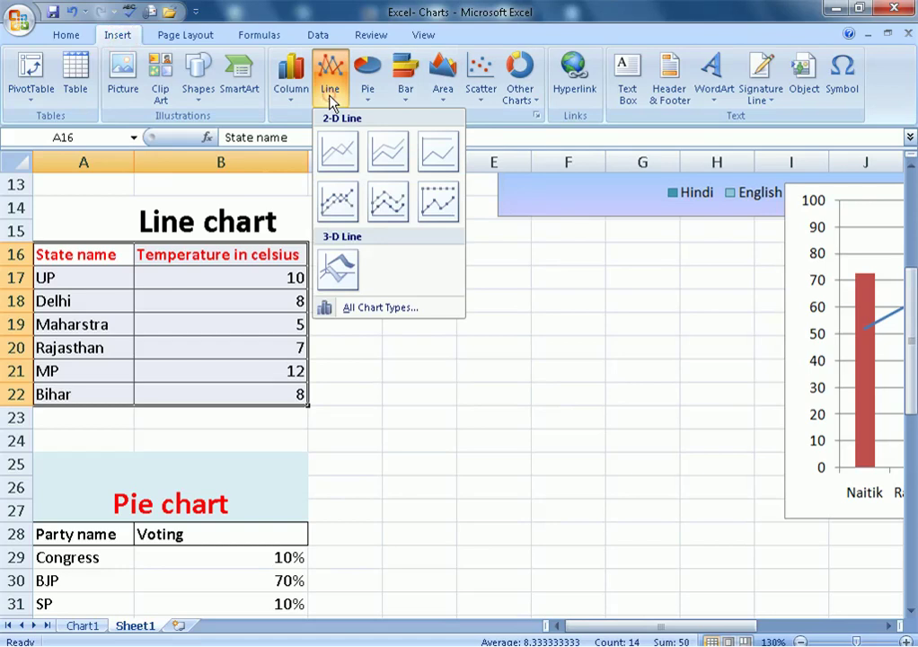
pyautogui.click(347, 154)
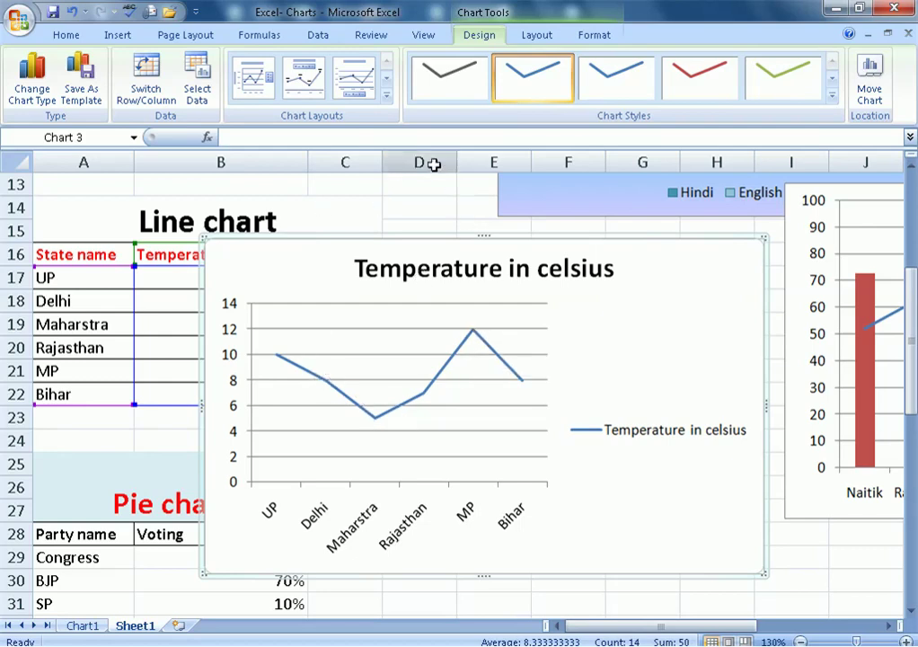
pyautogui.click(387, 95)
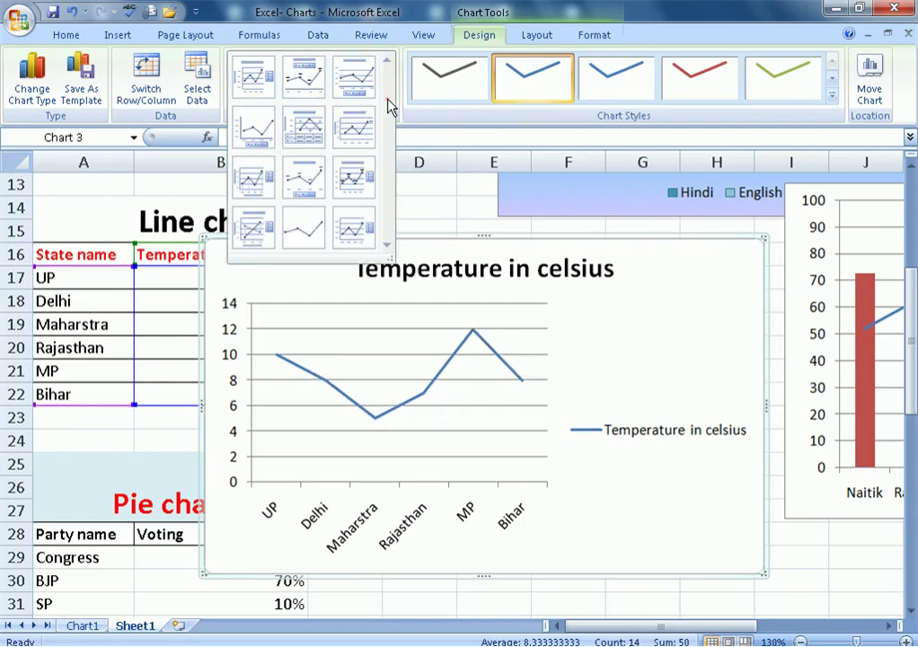
pyautogui.click(303, 90)
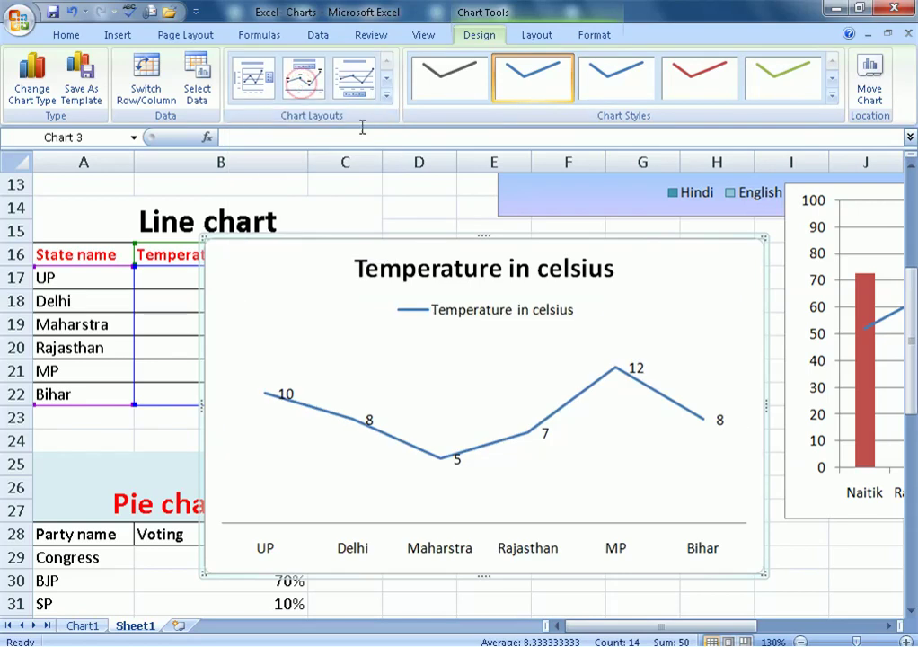
# - Try the data table layout on the temperature line chart, and restore the layout with top legend and data labels
pyautogui.click(386, 95)
pyautogui.click(317, 138)
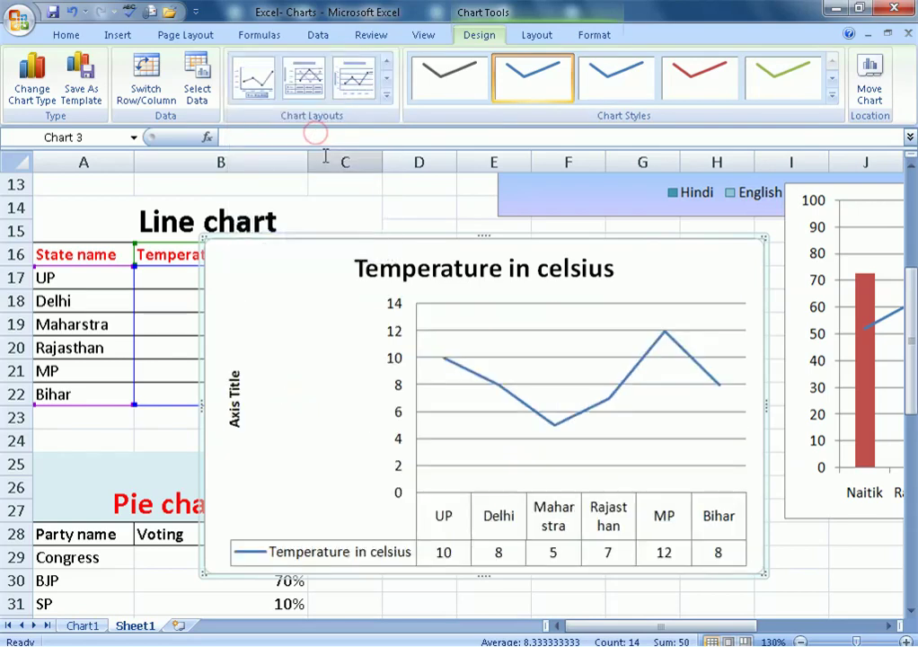
pyautogui.click(387, 96)
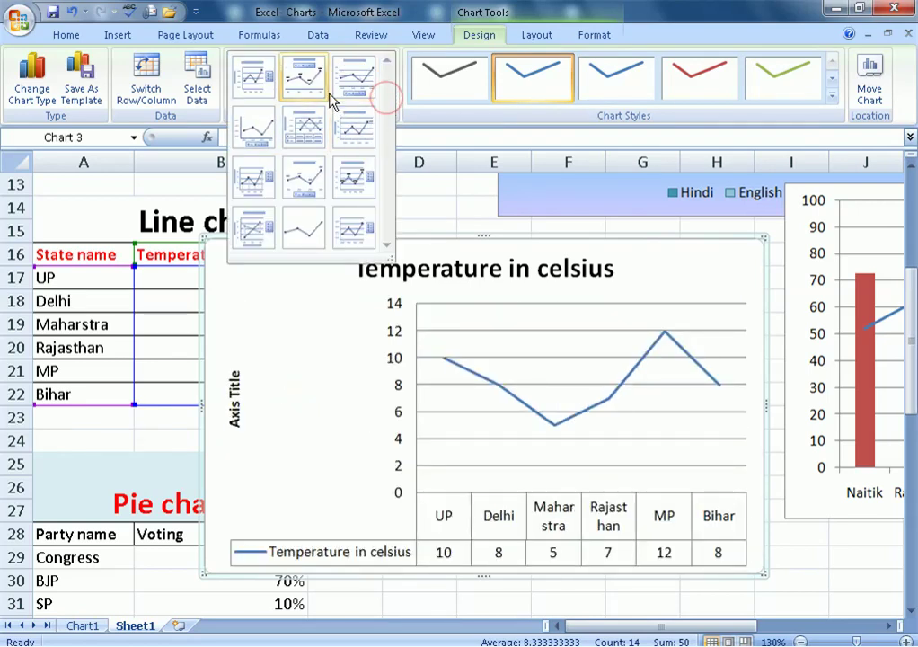
pyautogui.click(319, 94)
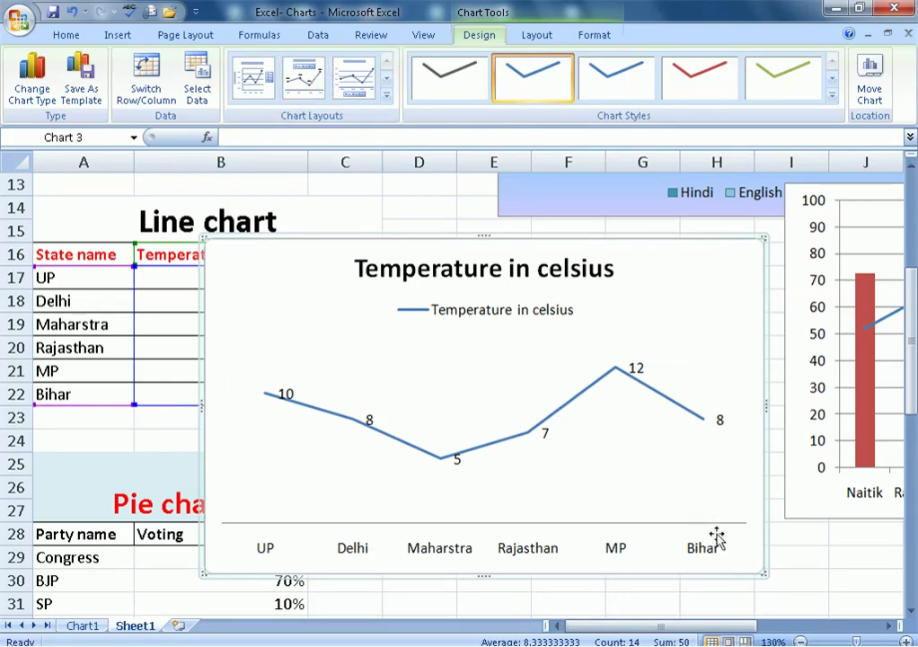
# - Shrink the temperature line chart and move it beside its table, spanning about columns C to I
pyautogui.moveTo(760, 572); pyautogui.dragTo(670, 540)
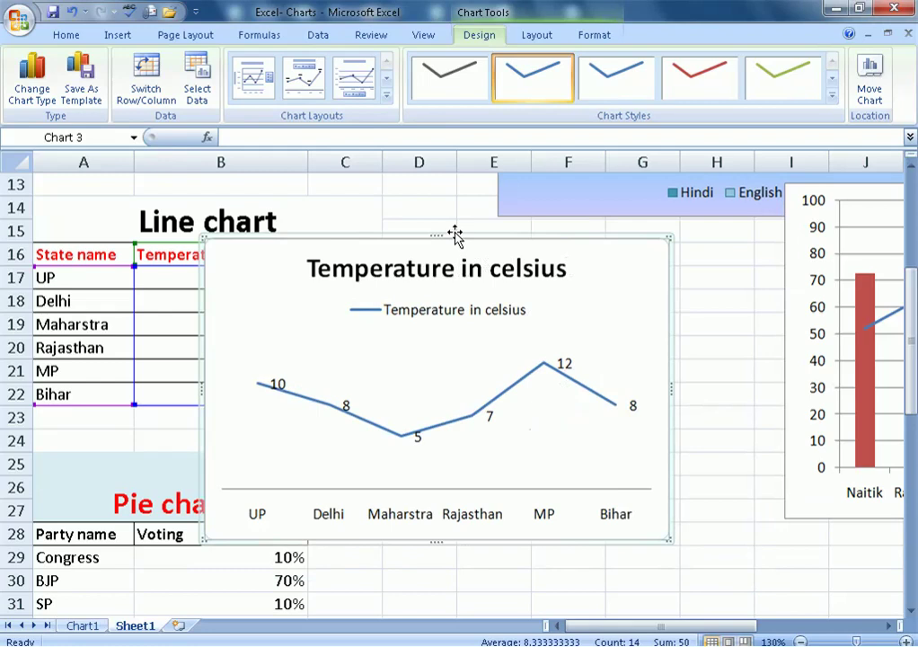
pyautogui.moveTo(455, 235); pyautogui.dragTo(599, 221)
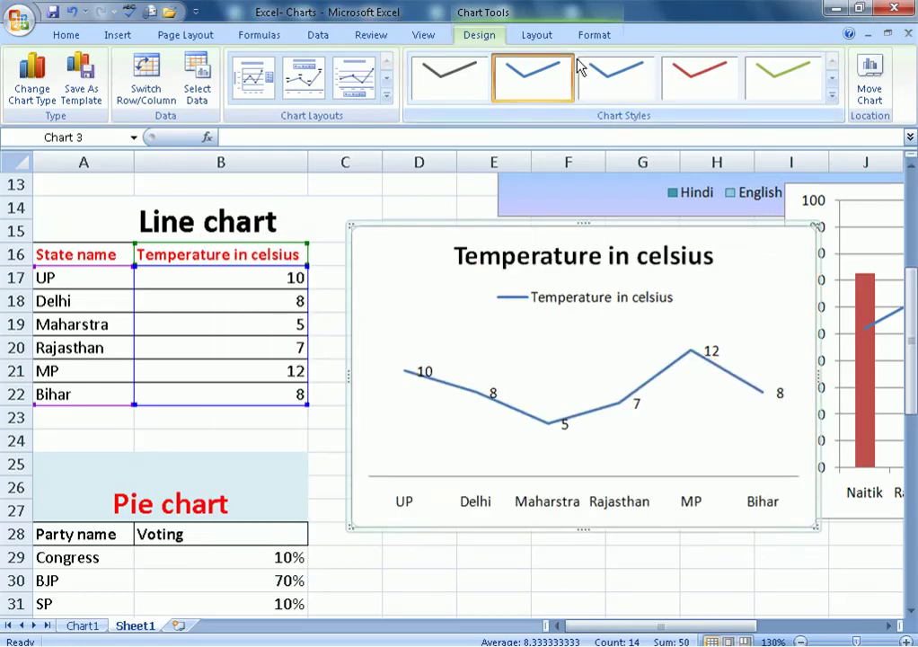
pyautogui.click(833, 96)
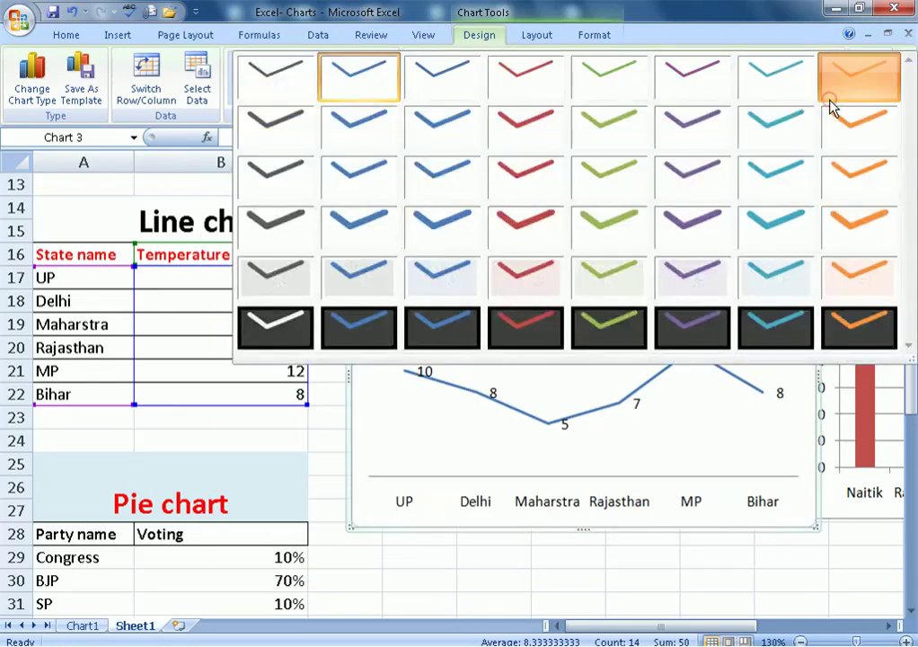
pyautogui.click(580, 396)
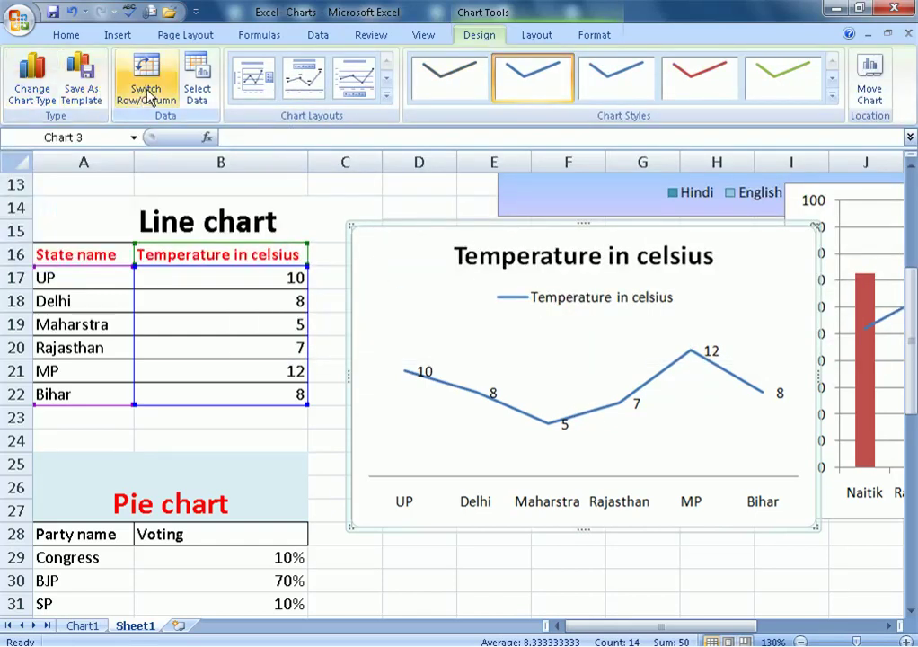
# - Insert a plain 2-D pie chart from the party voting data in A28:B33
pyautogui.scroll(-2, 309, 363)
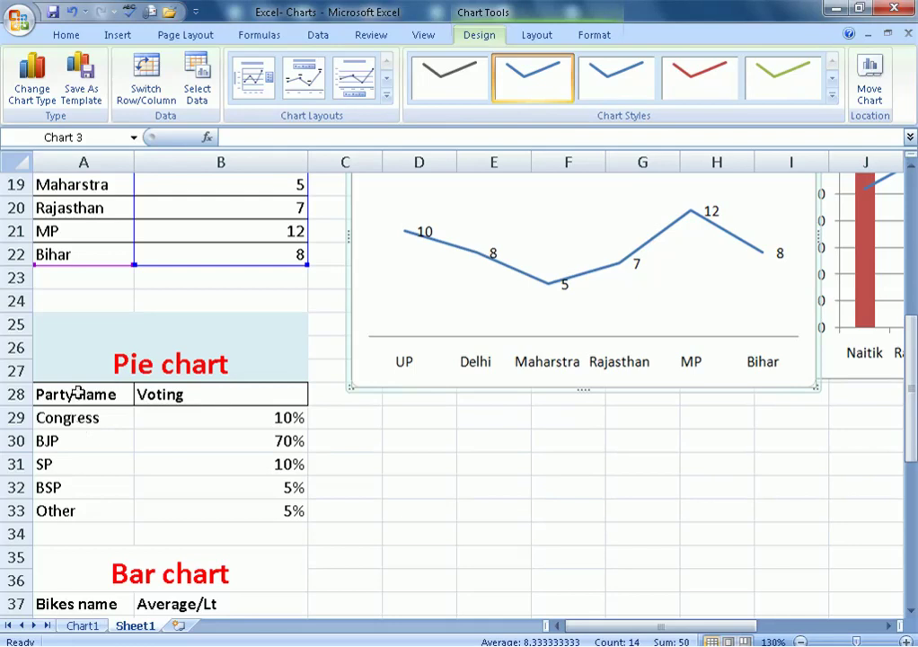
pyautogui.click(61, 418)
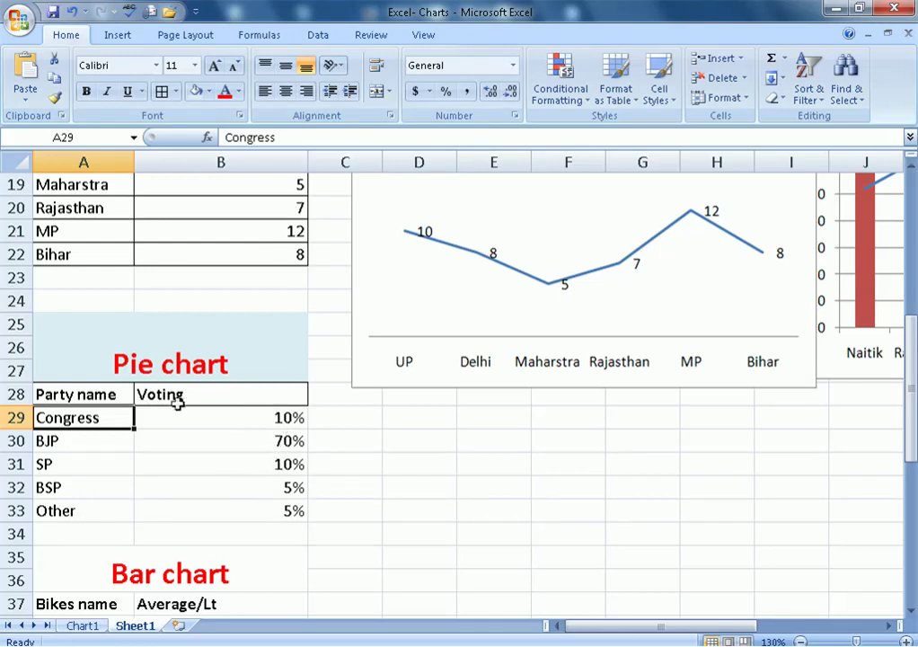
pyautogui.moveTo(101, 396); pyautogui.dragTo(207, 504)
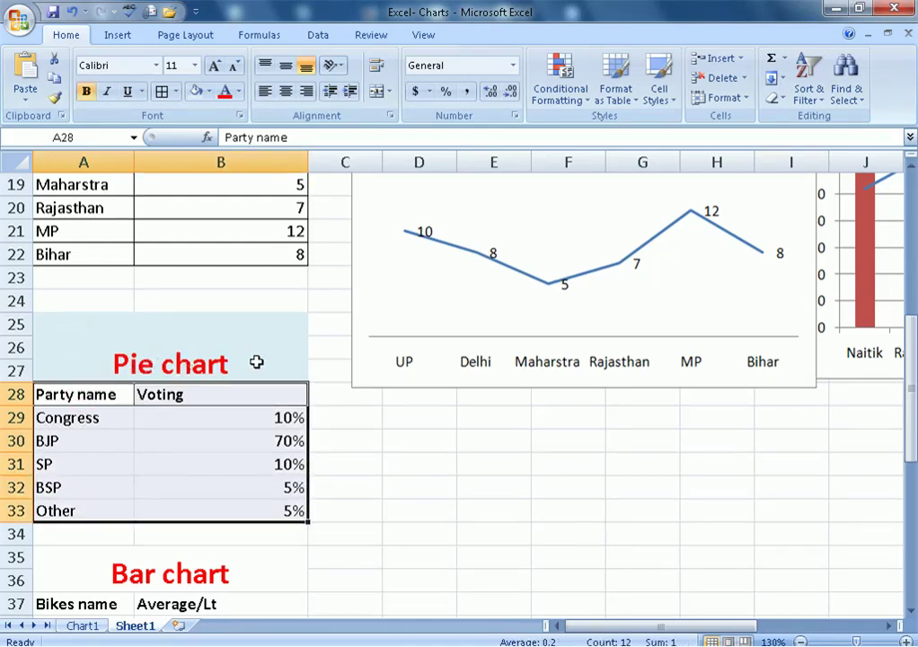
pyautogui.click(118, 35)
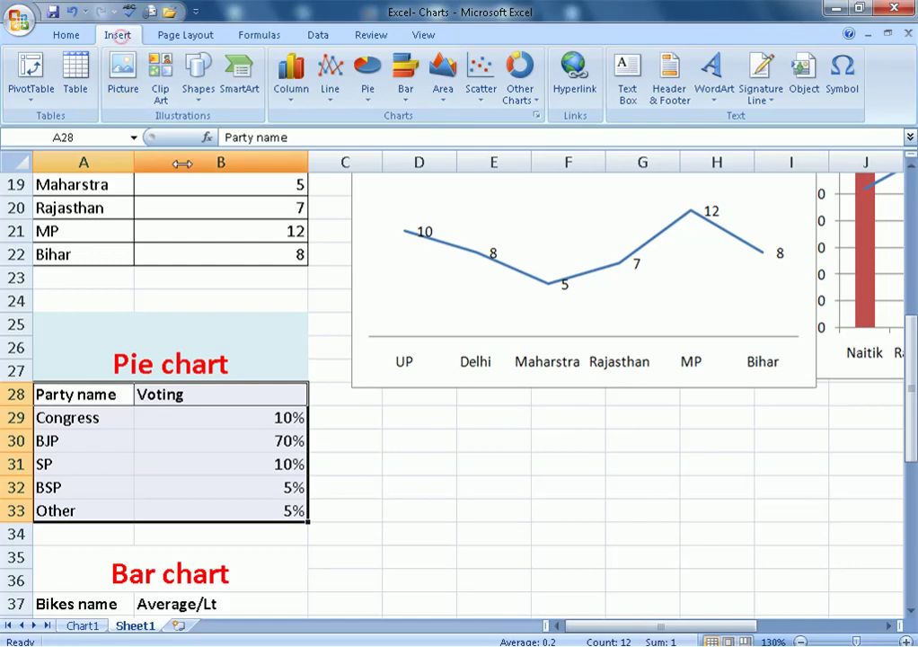
pyautogui.click(360, 102)
pyautogui.click(375, 153)
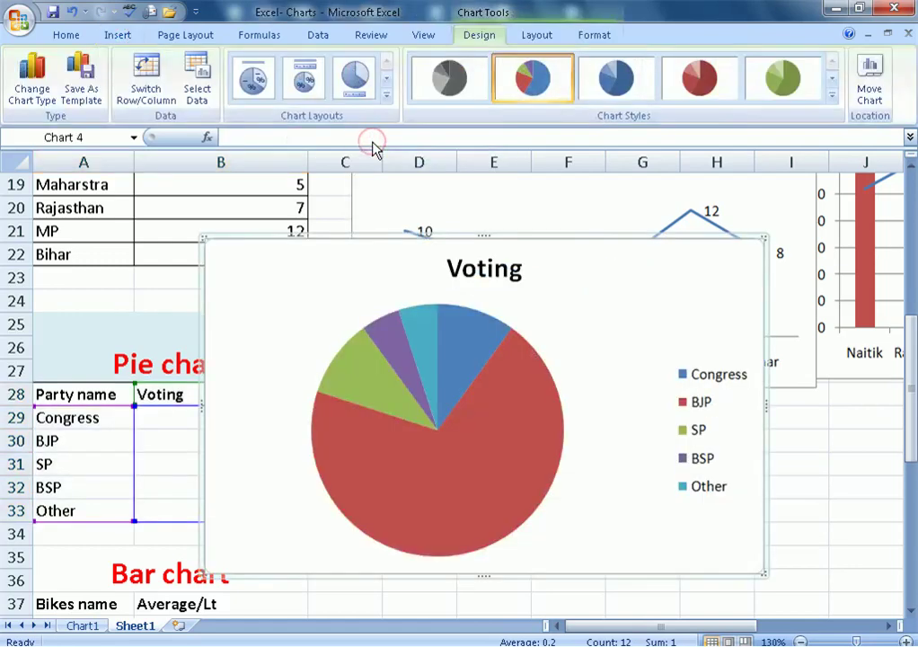
# - Narrow the Voting pie chart and move it beside the party table, below the line chart, starting at column D
pyautogui.moveTo(763, 573); pyautogui.dragTo(683, 572)
pyautogui.moveTo(464, 236); pyautogui.dragTo(643, 384)
pyautogui.scroll(-3, 631, 362)
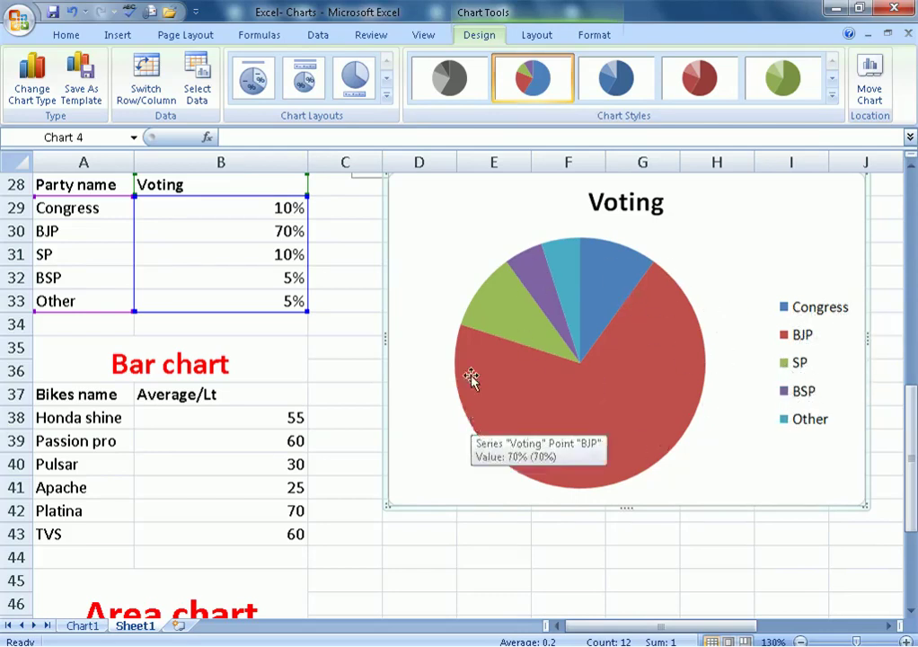
# - Apply the pie chart layout that labels each slice with its party name and percentage, without a legend
pyautogui.click(389, 100)
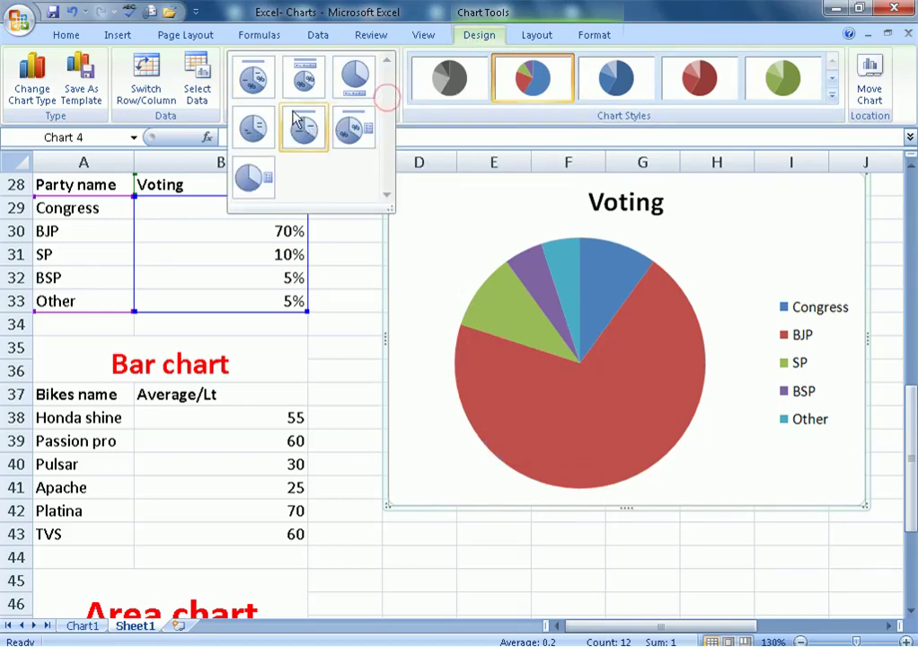
pyautogui.click(302, 83)
pyautogui.click(385, 96)
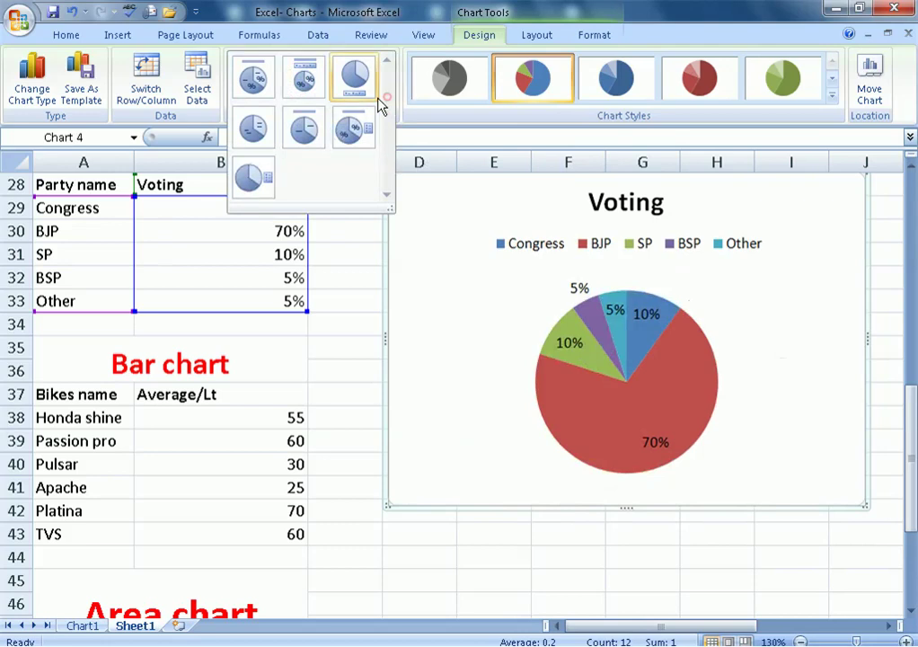
pyautogui.click(241, 97)
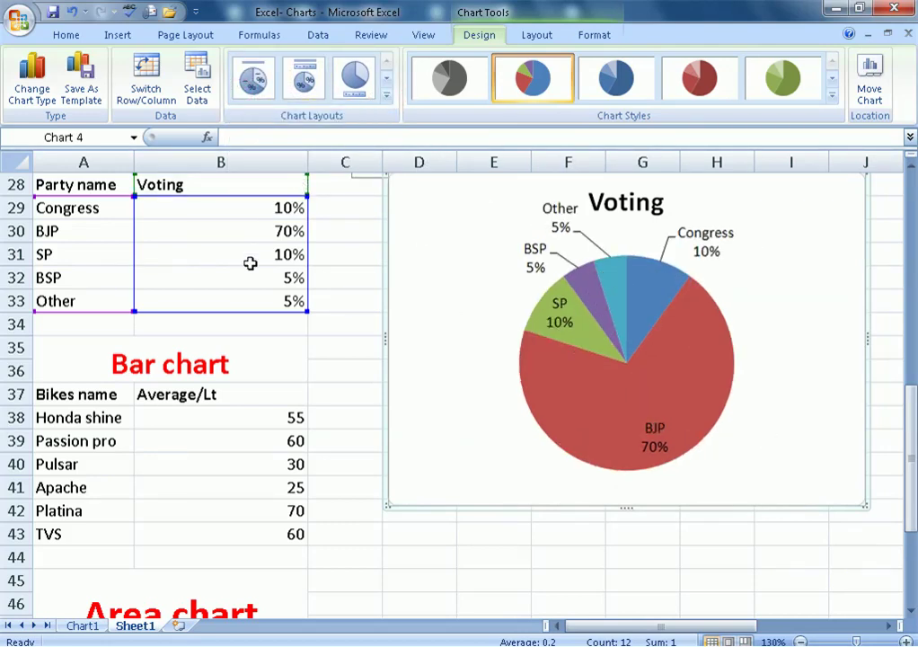
# - Shrink the Voting pie chart in both directions so it ends near column I and row 39
pyautogui.scroll(1, 245, 278)
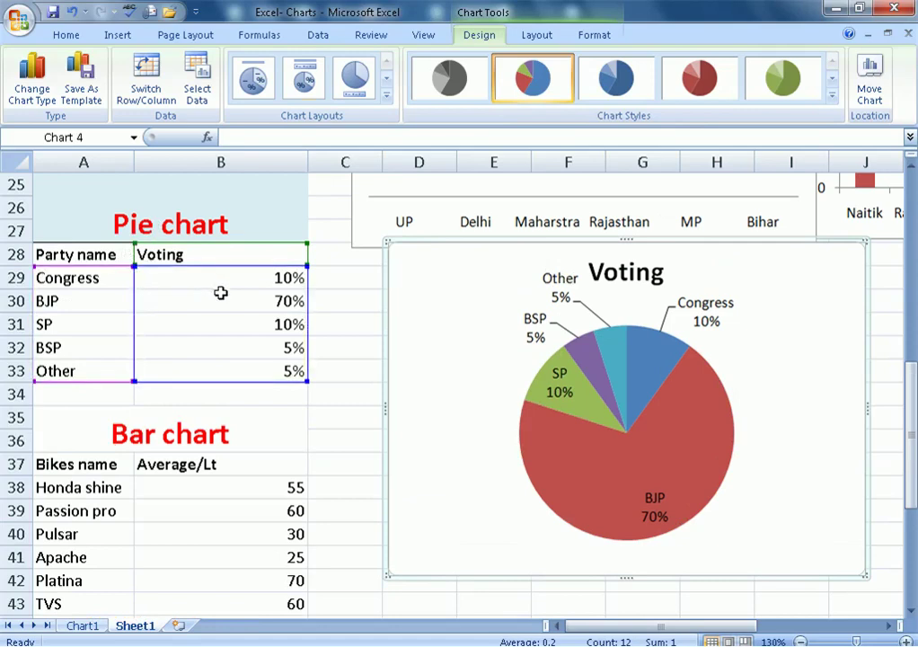
pyautogui.scroll(-1, 271, 368)
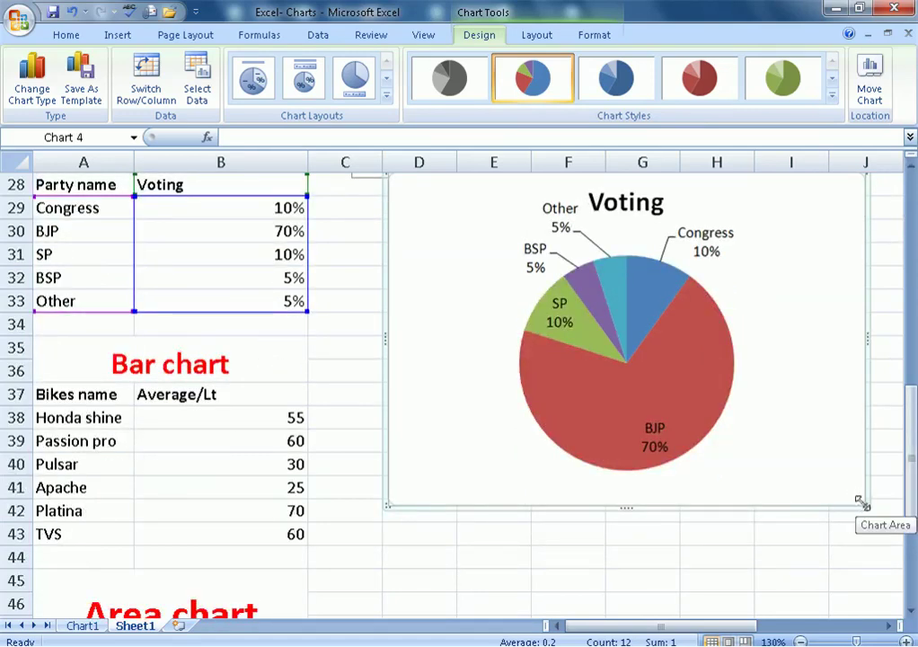
pyautogui.moveTo(861, 501); pyautogui.dragTo(778, 443)
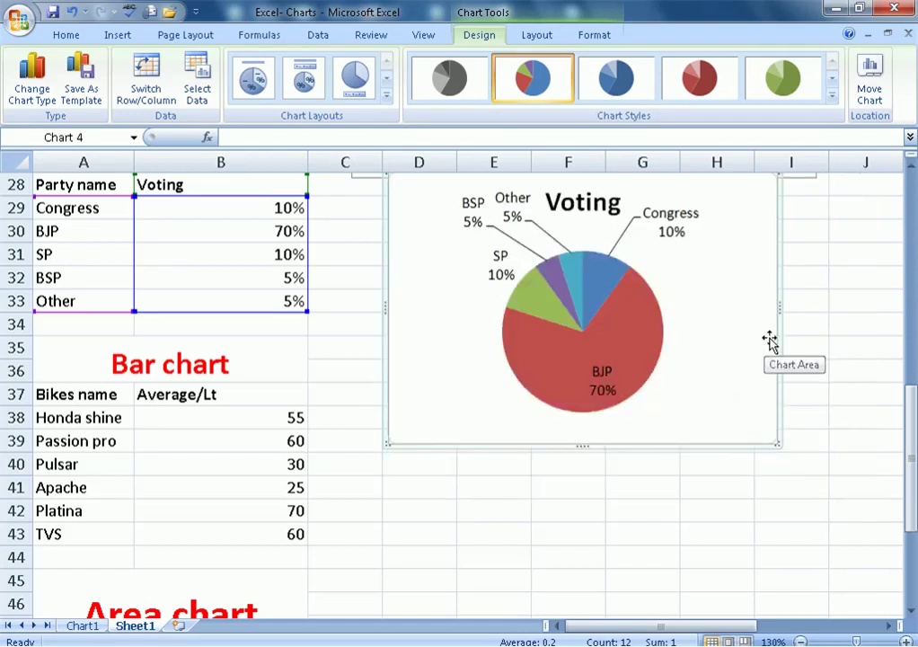
# - Move the Voting pie chart up by about one row beside the party table
pyautogui.moveTo(777, 343); pyautogui.dragTo(765, 314)
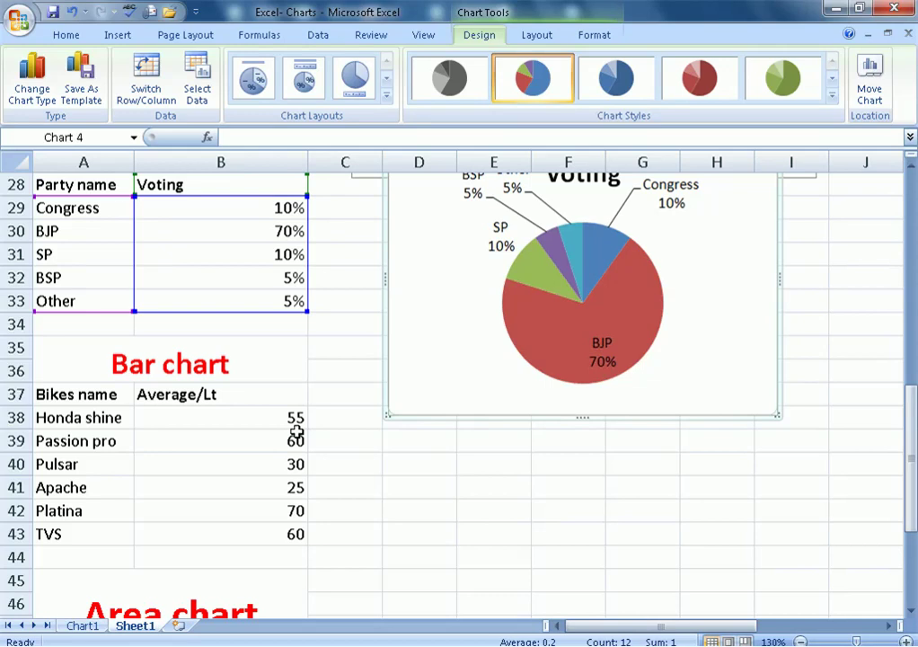
pyautogui.scroll(8, 328, 400)
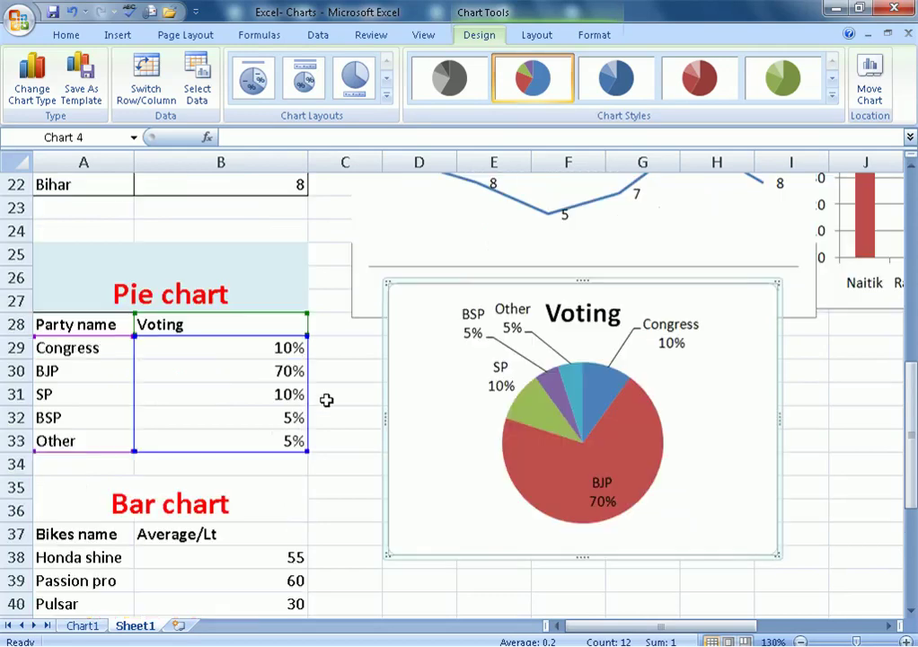
pyautogui.scroll(-12, 625, 272)
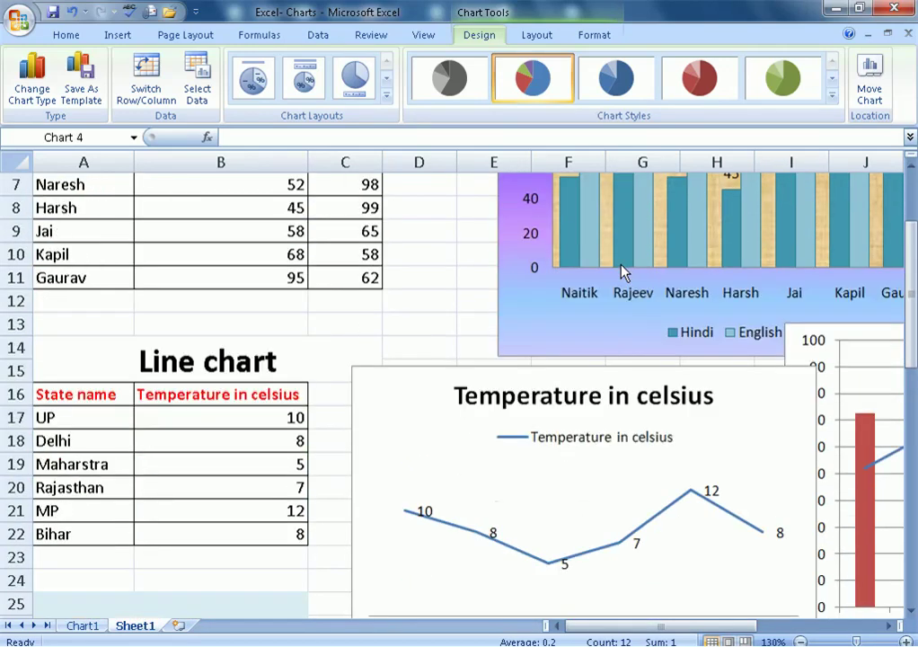
pyautogui.scroll(3, 210, 354)
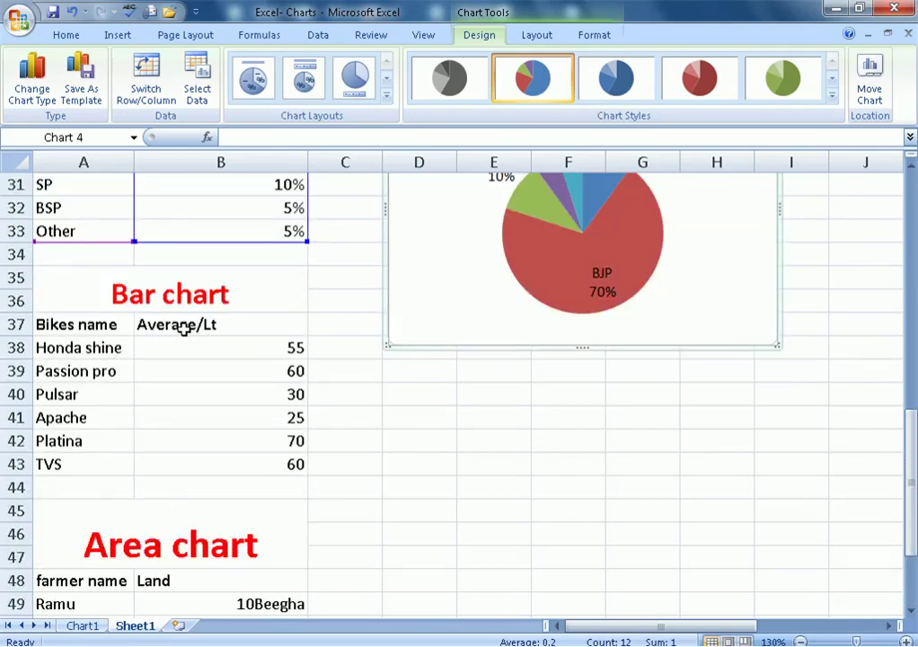
# - Give the bike table's header cells A37:B37 a red font and a light blue fill
pyautogui.moveTo(131, 325); pyautogui.dragTo(203, 323)
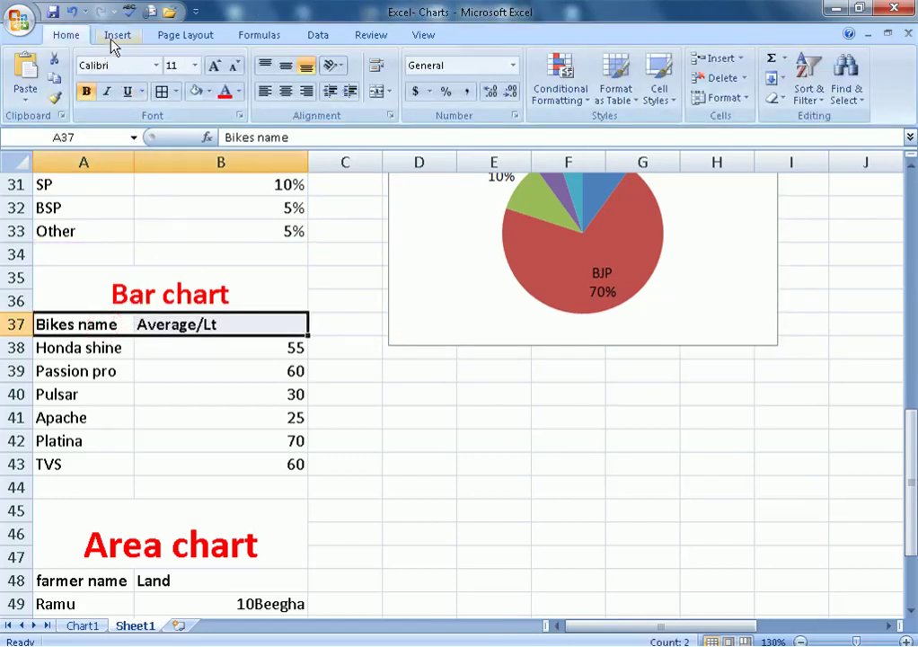
pyautogui.click(226, 91)
pyautogui.click(209, 90)
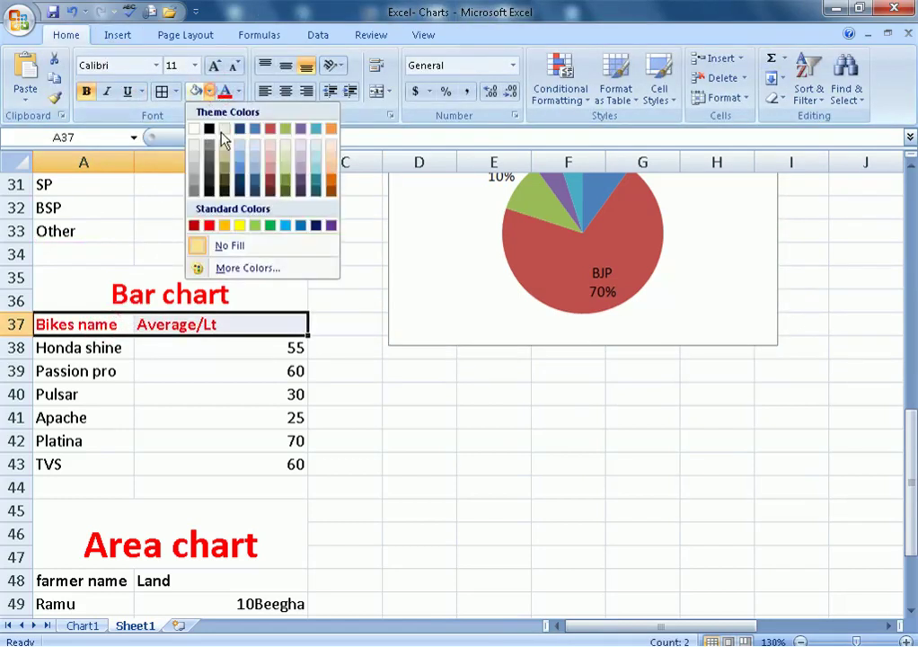
pyautogui.click(237, 145)
pyautogui.click(193, 353)
# - Insert a 2-D clustered bar chart from the bike average data in A37:B43
pyautogui.moveTo(91, 327); pyautogui.dragTo(213, 468)
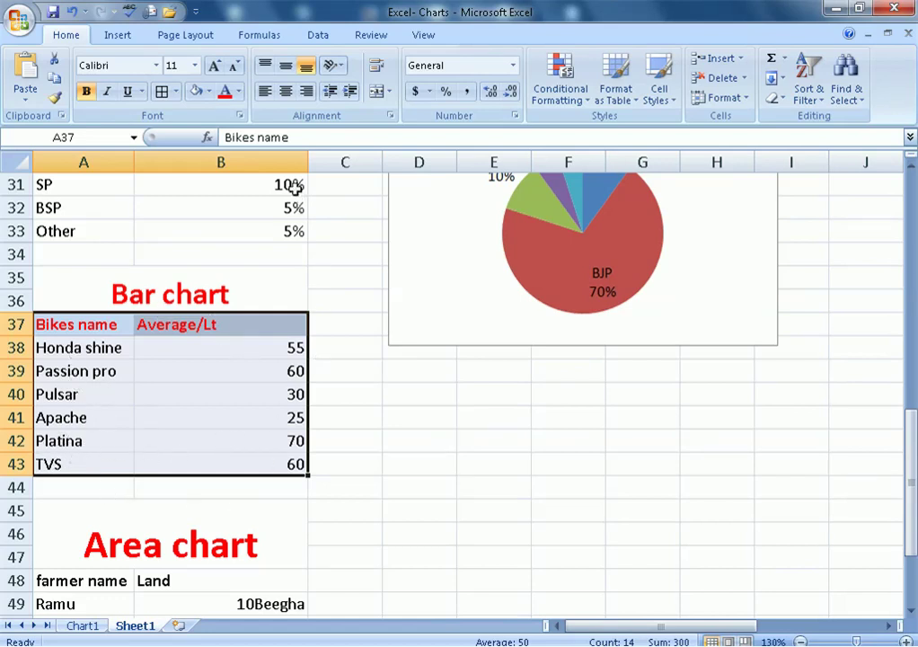
pyautogui.click(119, 36)
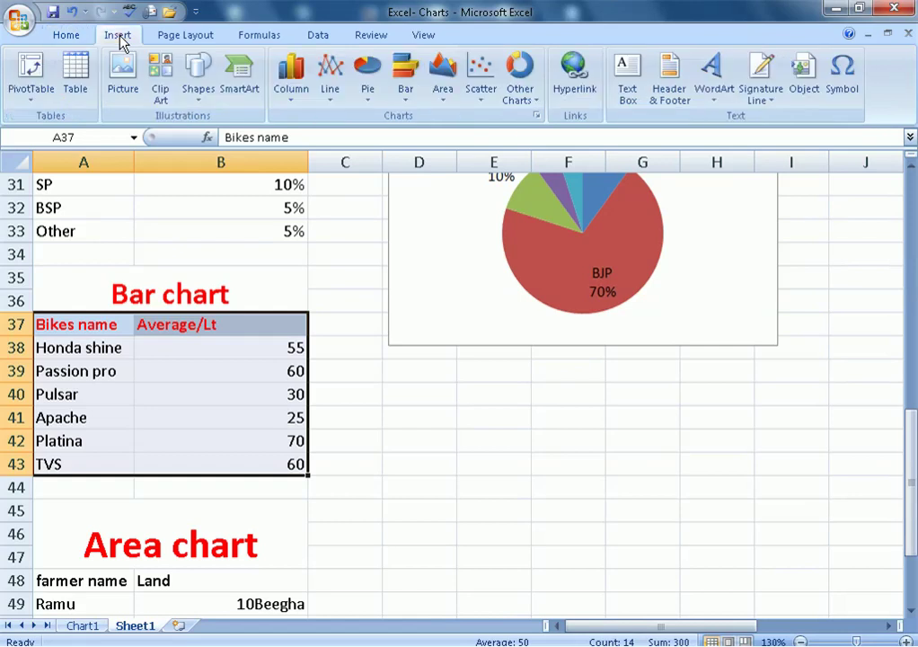
pyautogui.click(406, 90)
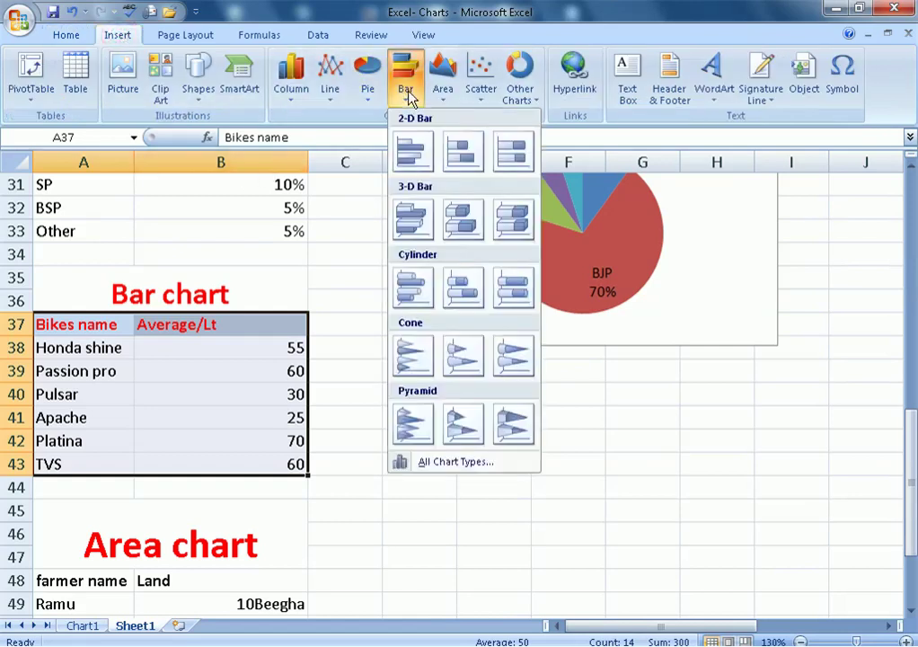
pyautogui.click(413, 155)
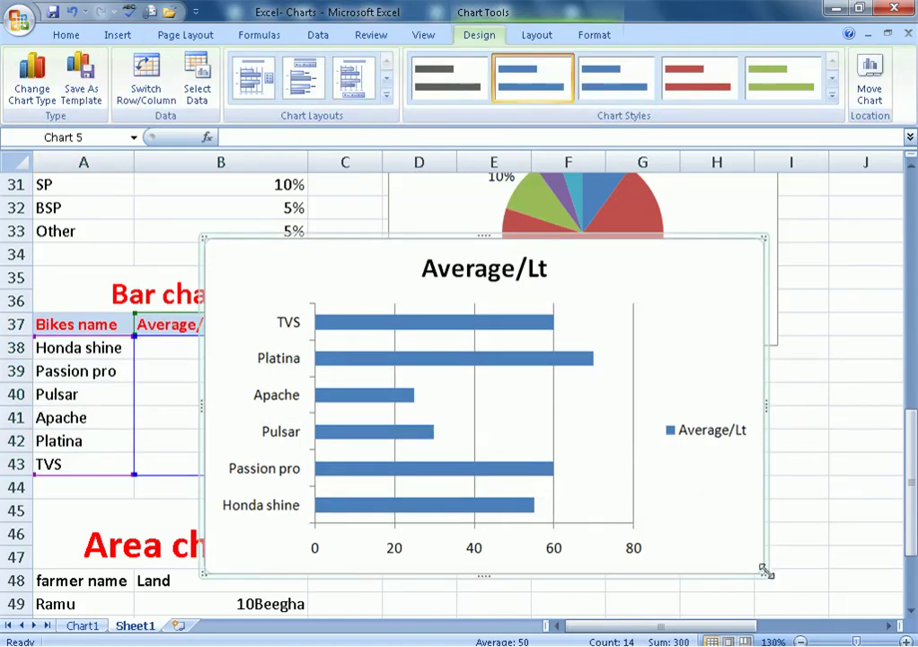
# - Narrow the Average/Lt bar chart slightly and move it beside the bike table, starting in column C at row 37
pyautogui.moveTo(764, 570); pyautogui.dragTo(722, 568)
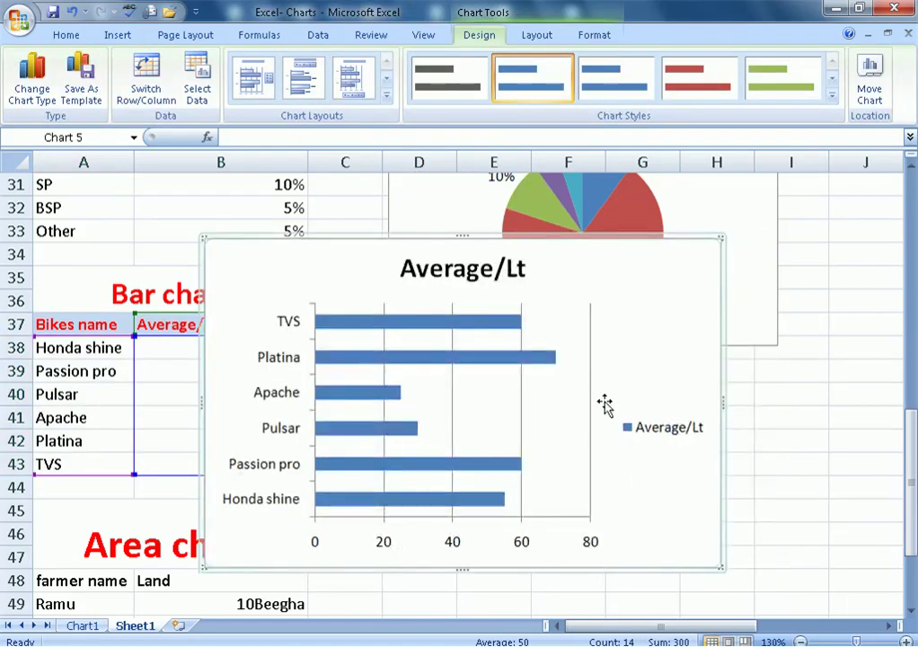
pyautogui.moveTo(524, 242); pyautogui.dragTo(666, 318)
pyautogui.moveTo(489, 409)
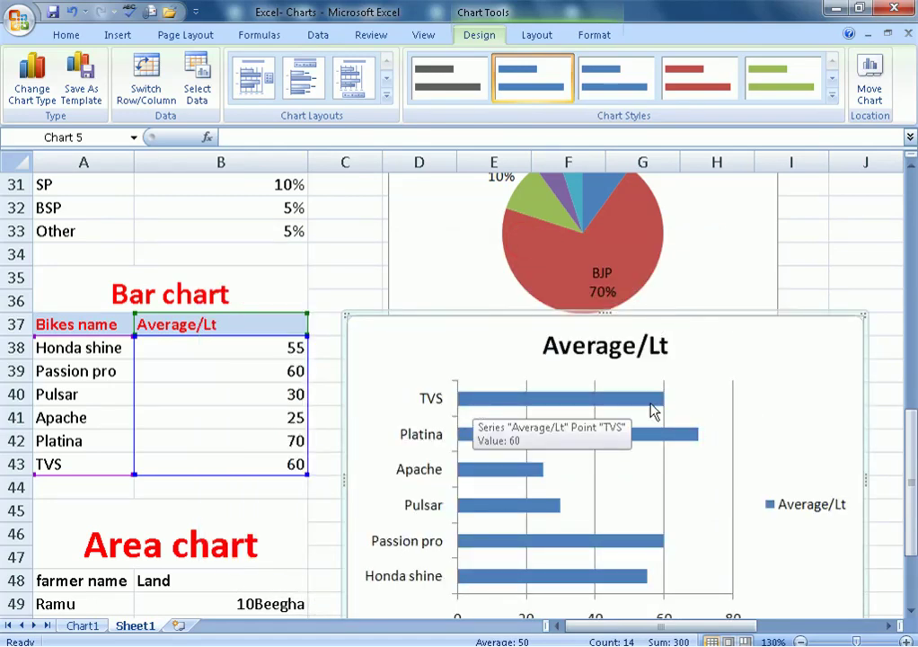
# - Apply the bar chart layout with value labels on the bars and the legend below, without title or gridlines
pyautogui.scroll(-1, 545, 485)
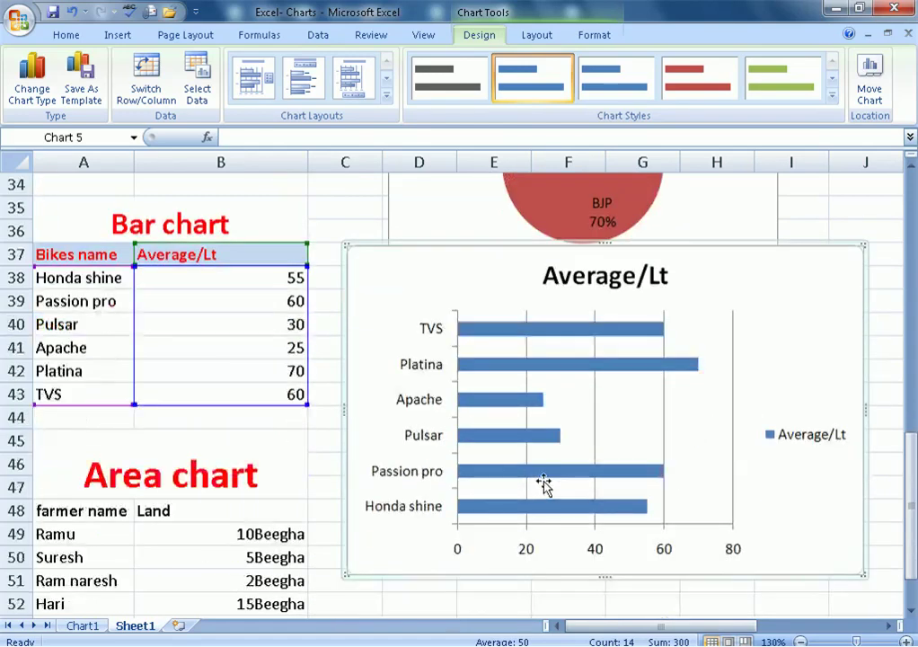
pyautogui.scroll(-1, 545, 483)
pyautogui.moveTo(664, 267)
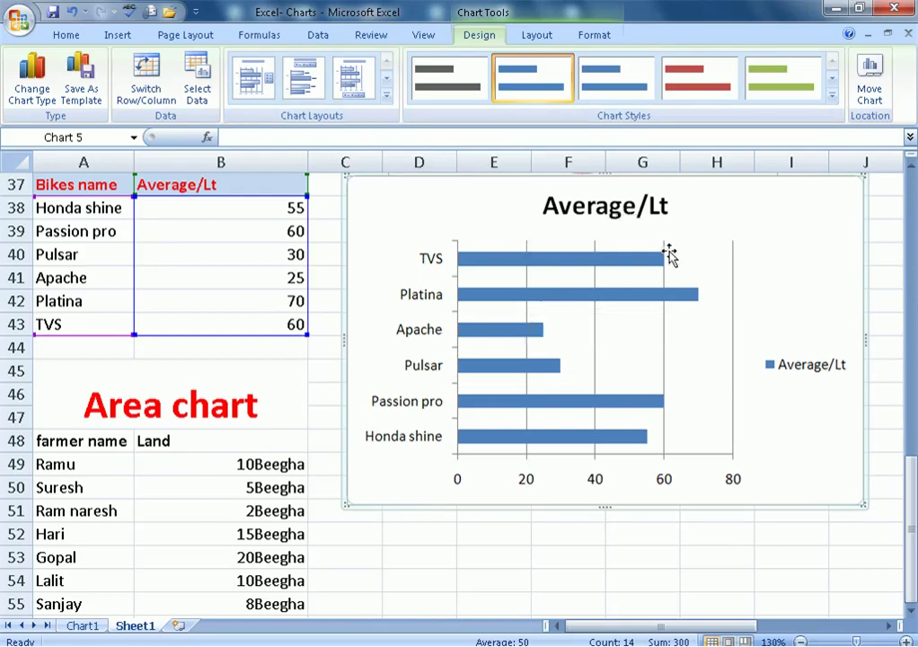
pyautogui.click(386, 93)
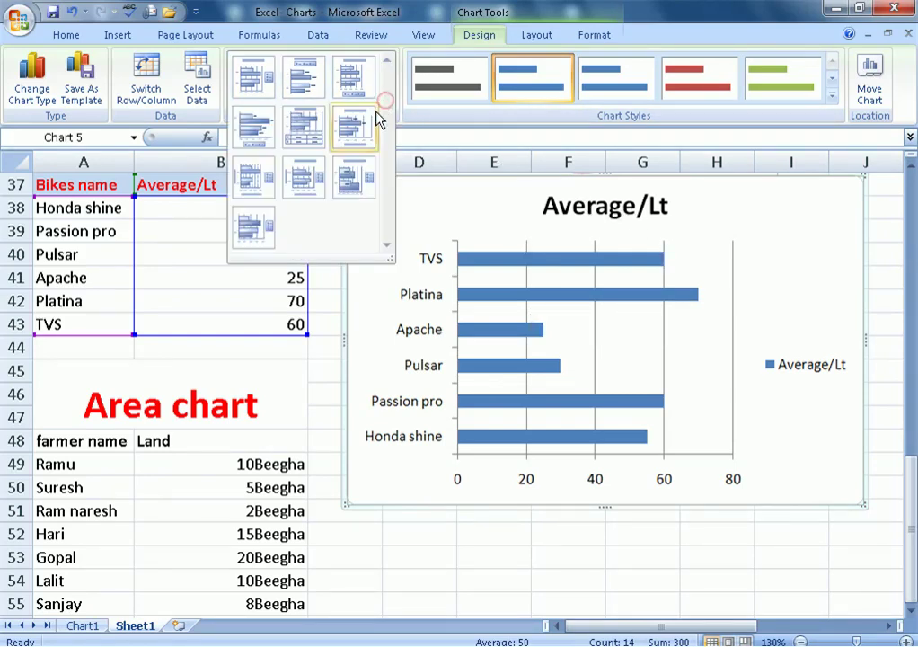
pyautogui.click(257, 131)
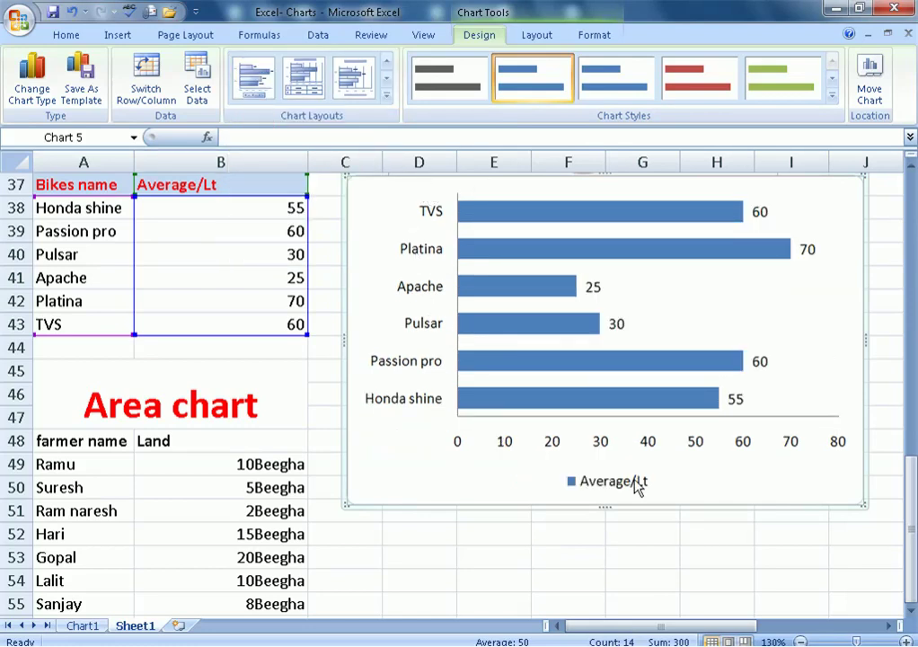
# - Apply the red bevelled chart style to the Average/Lt bar chart and deselect the chart
pyautogui.scroll(1, 636, 485)
pyautogui.scroll(1, 636, 485)
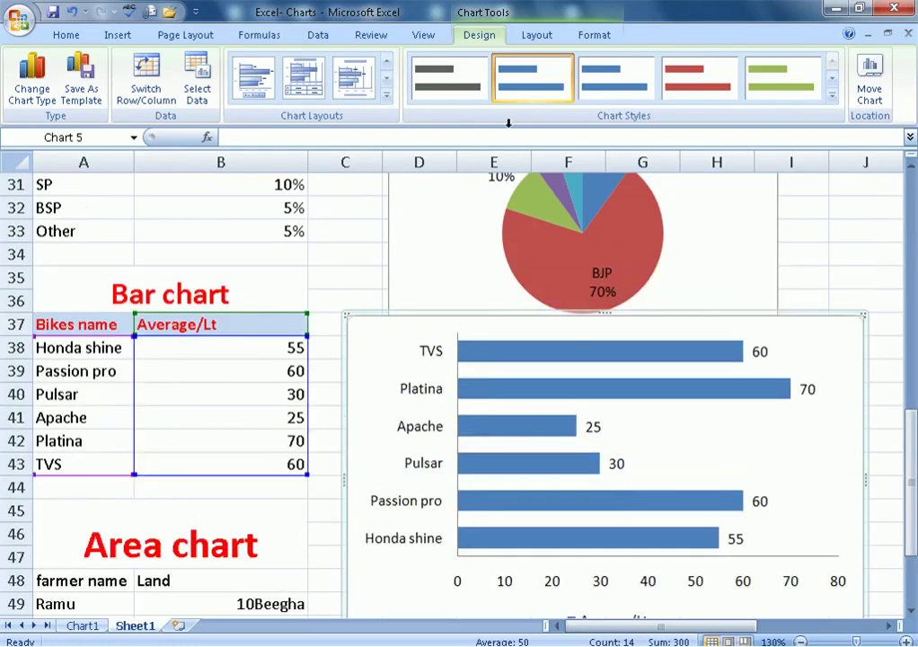
pyautogui.click(831, 96)
pyautogui.click(517, 234)
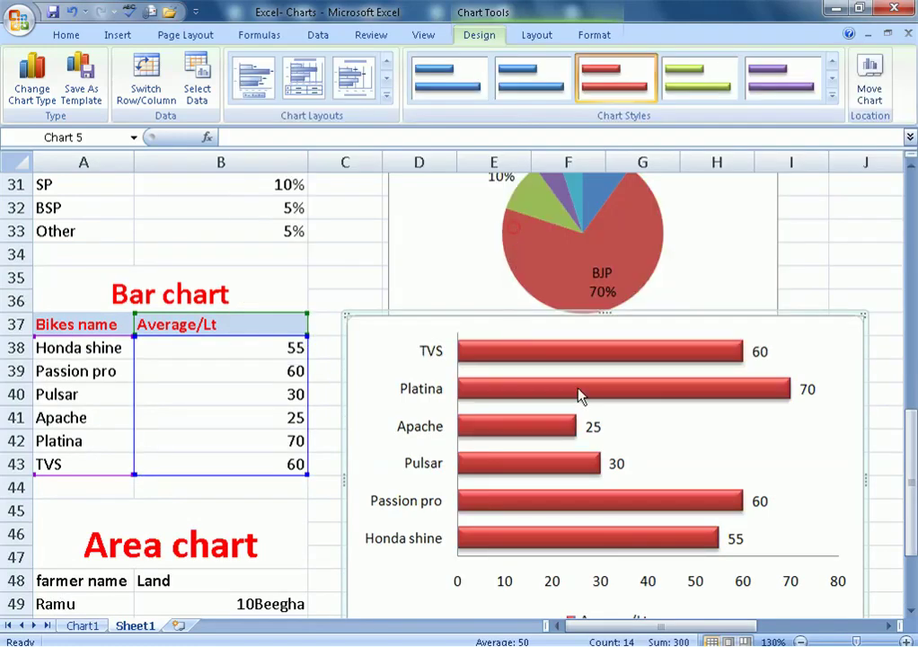
pyautogui.scroll(-3, 772, 450)
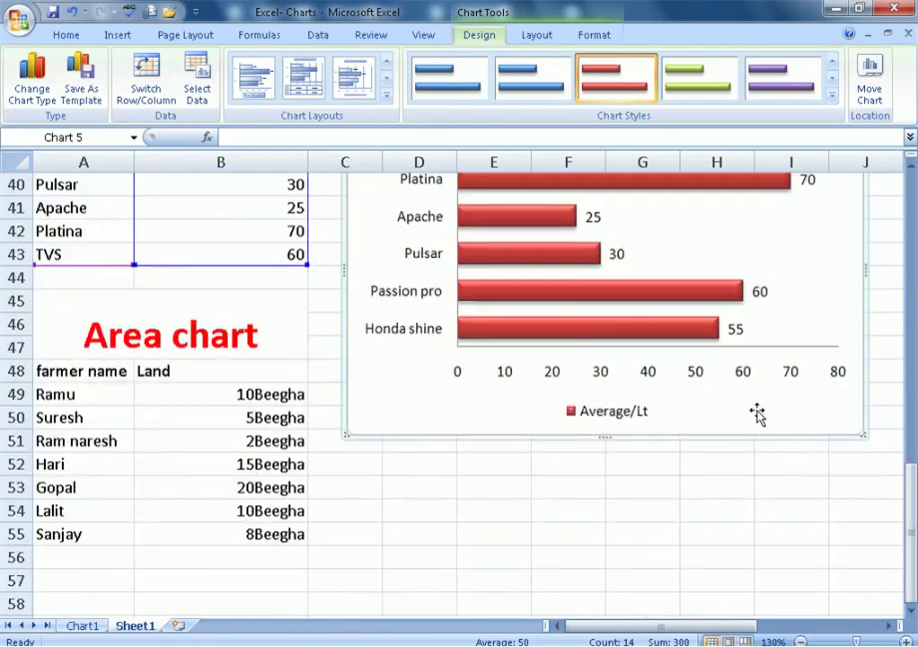
pyautogui.click(475, 481)
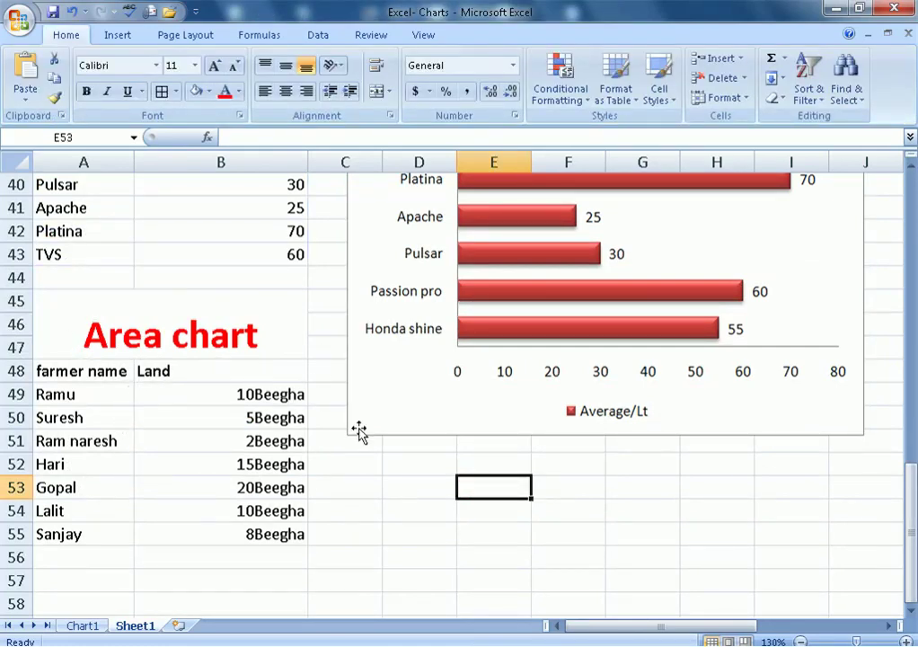
pyautogui.click(386, 525)
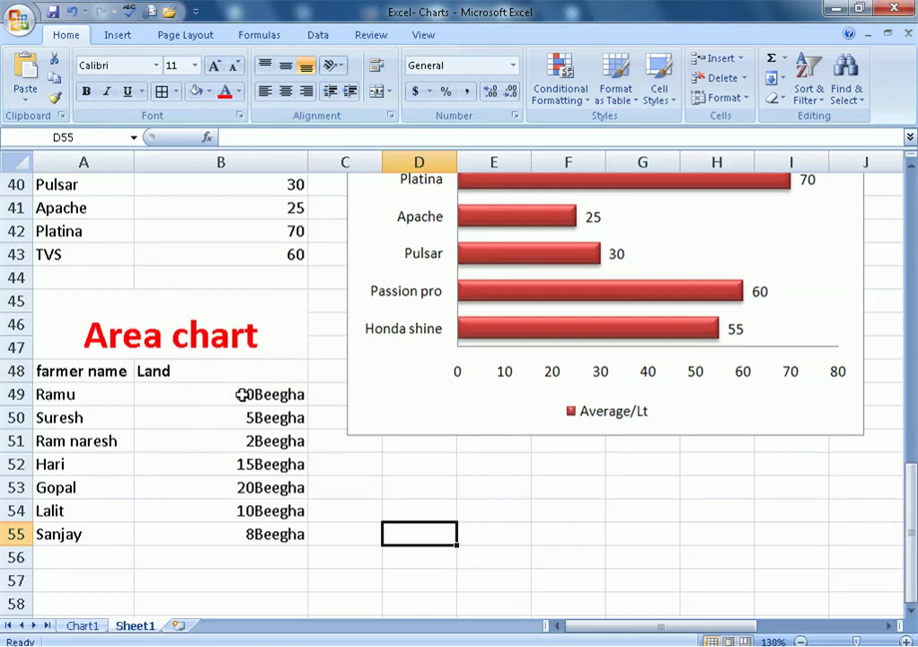
# - Enter the custom number format code 0"bEEGHA" for the land values in B49:B55, starting from the code 0
pyautogui.scroll(2, 248, 503)
pyautogui.scroll(-1, 248, 497)
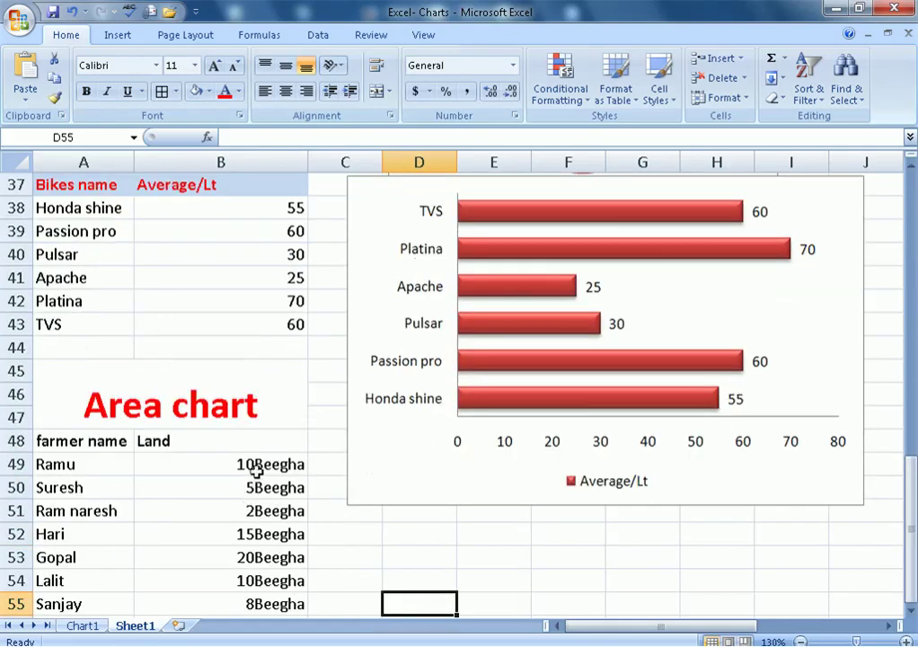
pyautogui.scroll(-1, 256, 467)
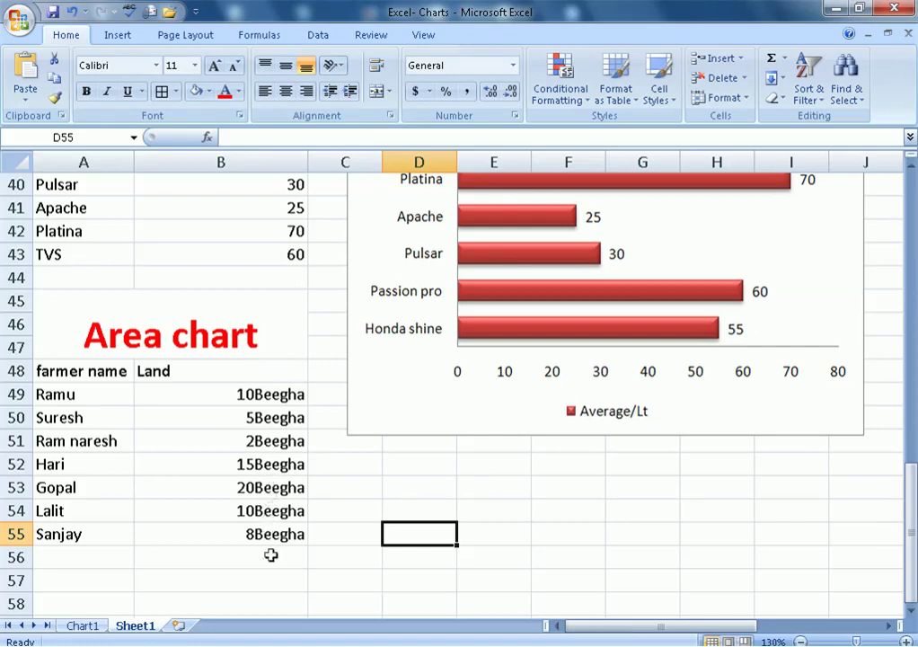
pyautogui.moveTo(241, 399); pyautogui.dragTo(267, 523)
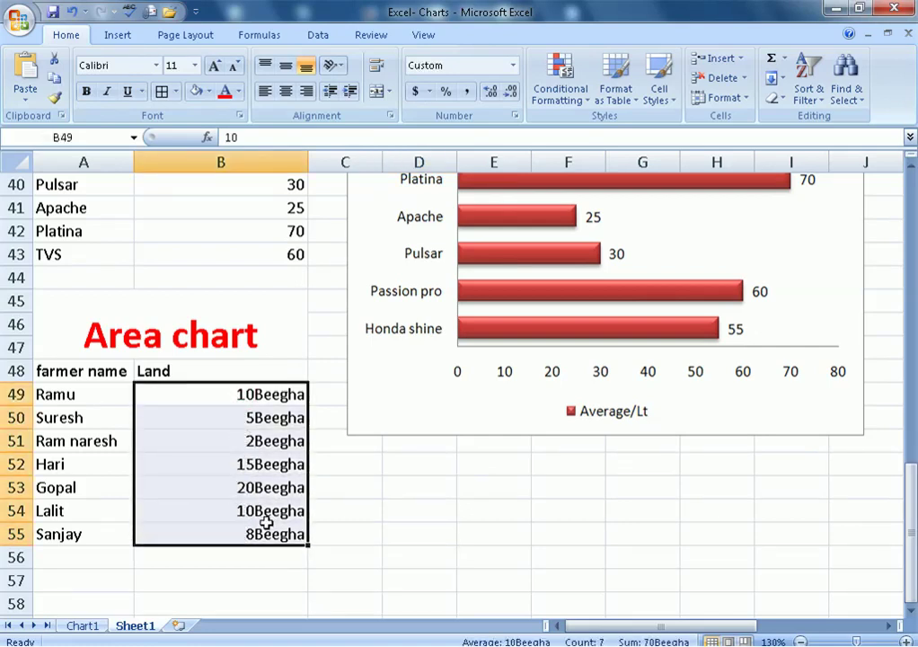
pyautogui.hotkey('ctrl', '1')
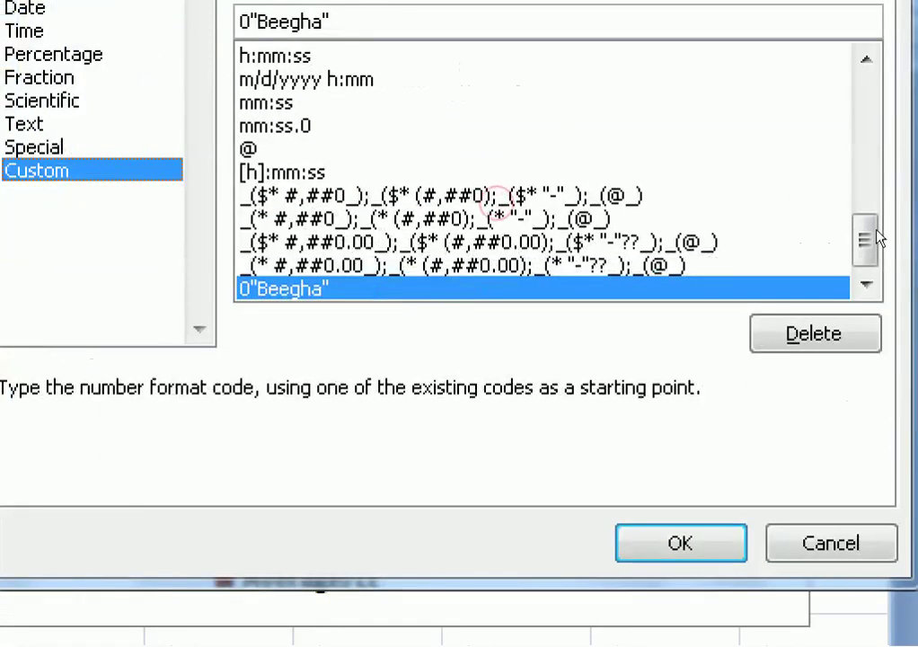
pyautogui.moveTo(917, 249); pyautogui.dragTo(917, 181)
pyautogui.click(581, 159)
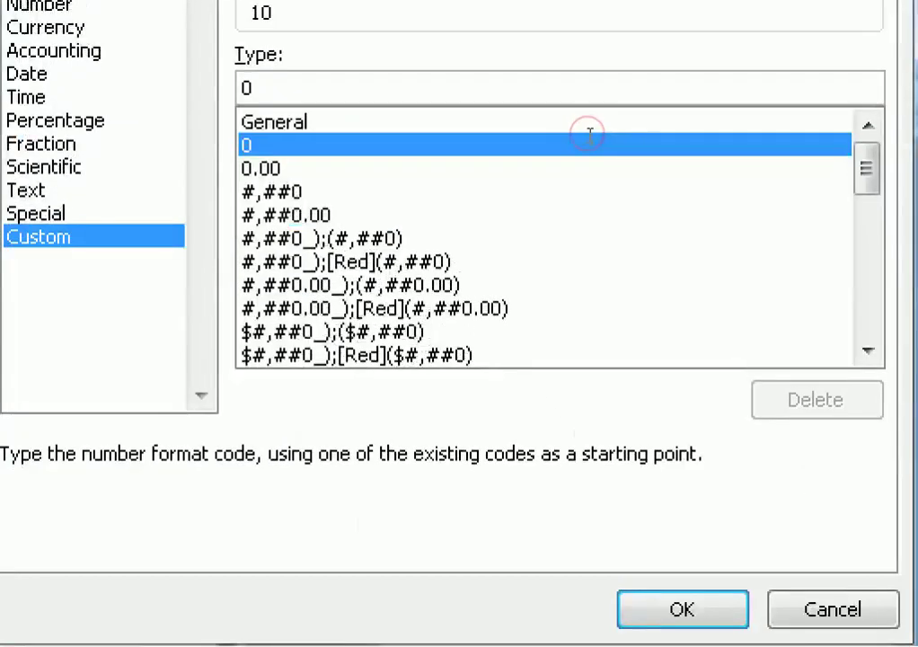
pyautogui.write('"bE')
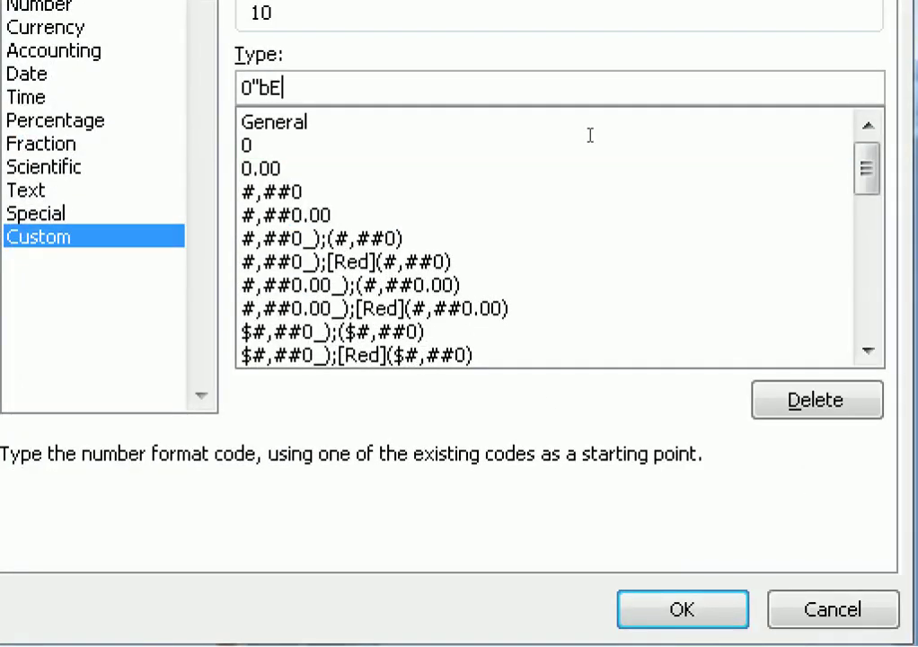
pyautogui.write('EGHA"')
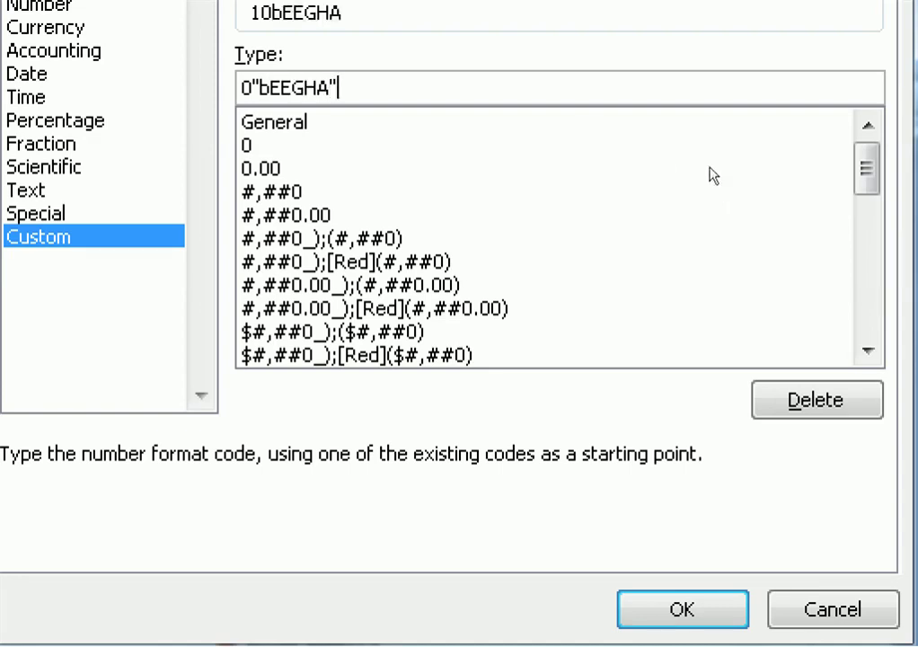
# - Correct the custom format code to 0"BEEGHA" and leave the format settings without applying it
pyautogui.press('Left')
pyautogui.press('Left')
pyautogui.press('Left')
pyautogui.press('Left')
pyautogui.press('Left')
pyautogui.press('Left')
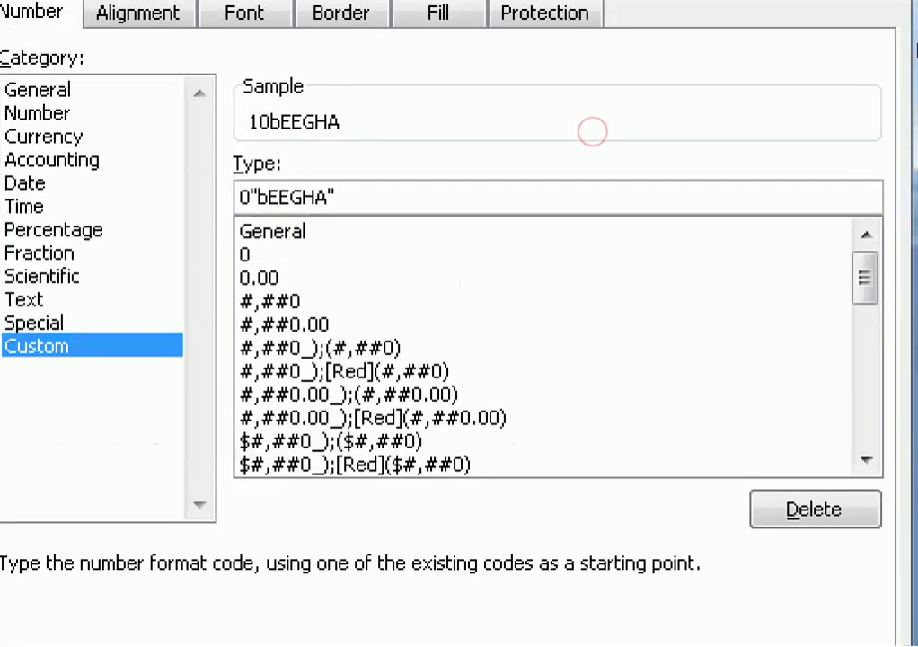
pyautogui.press('BackSpace')
pyautogui.write('B')
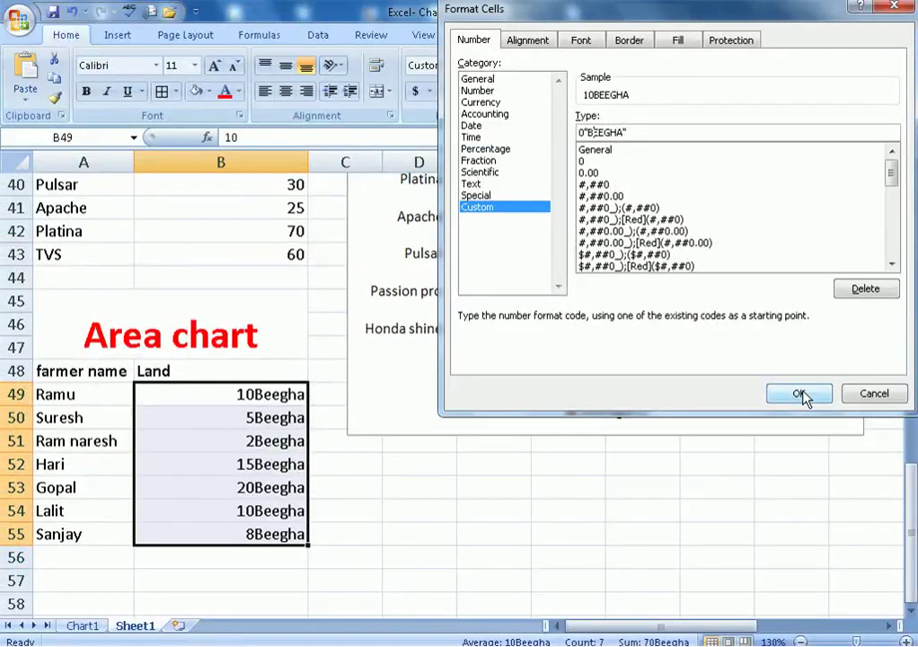
pyautogui.click(861, 401)
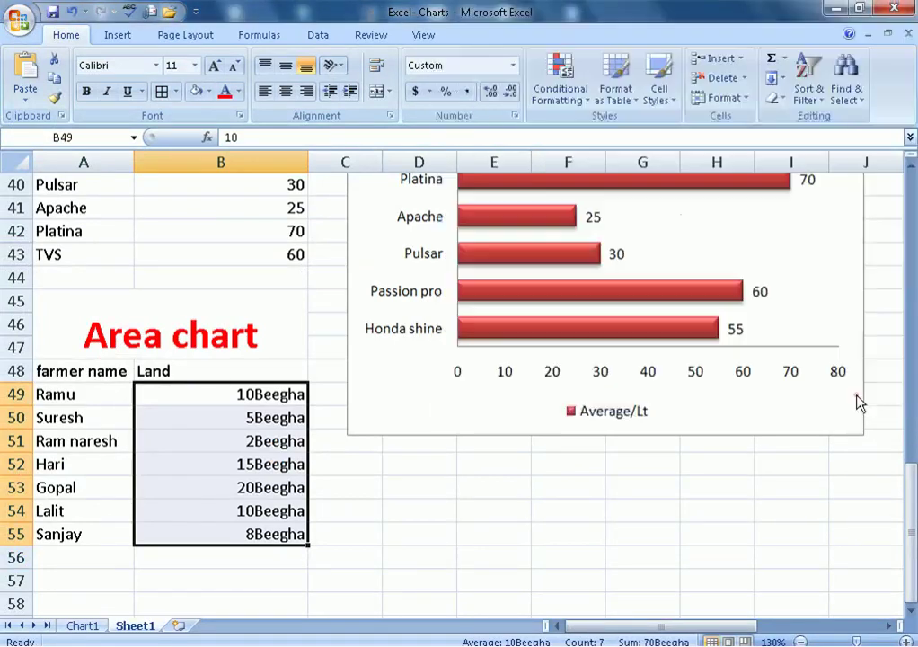
pyautogui.click(404, 484)
# - Insert a 2-D area chart from the farmer land data in A48:B55
pyautogui.moveTo(93, 376); pyautogui.dragTo(197, 530)
pyautogui.click(118, 35)
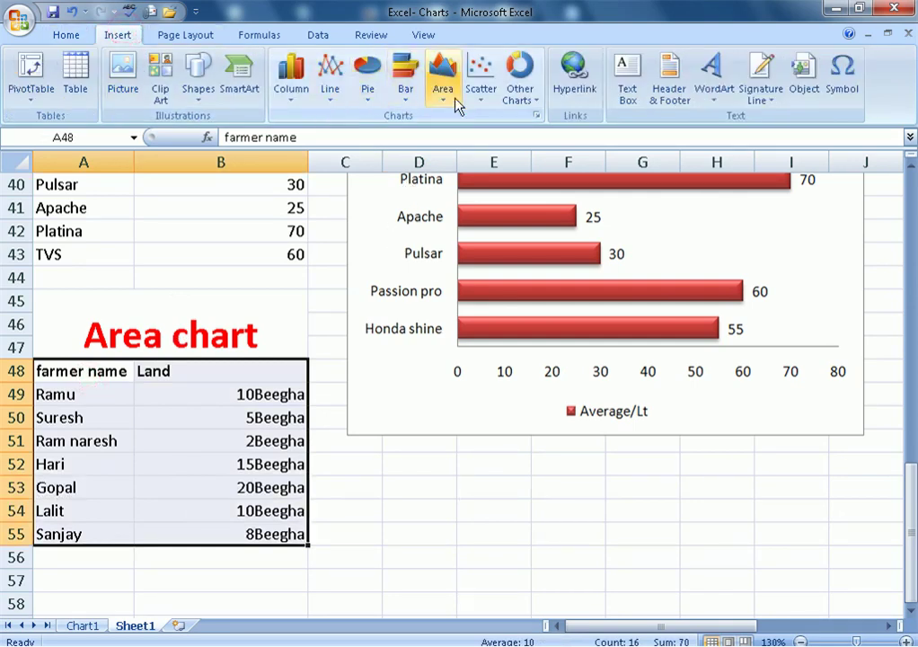
pyautogui.click(443, 79)
pyautogui.click(445, 153)
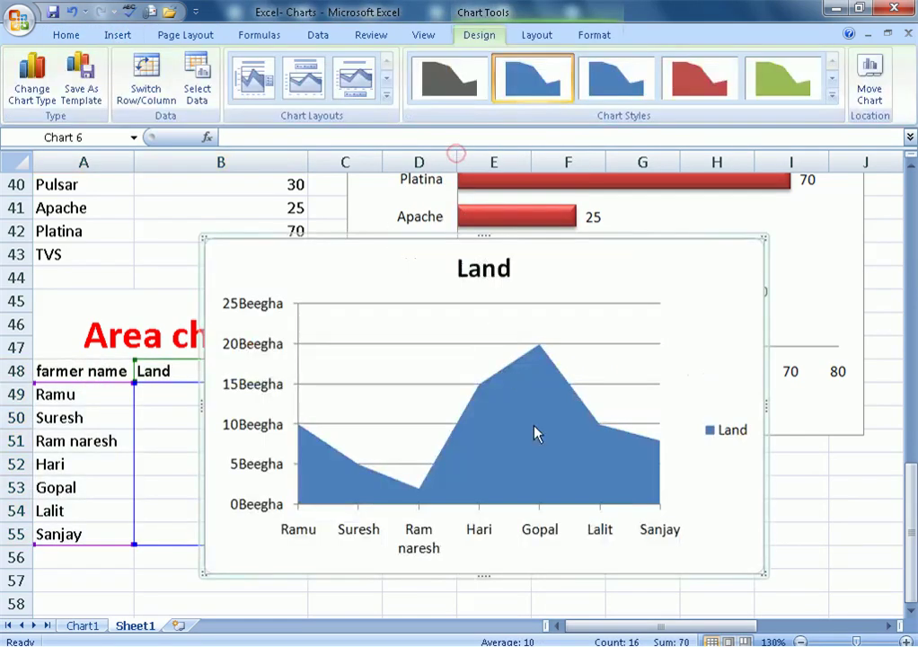
# - Move the Land area chart below the bar chart, spanning about rows 50 to 64, and select its data series
pyautogui.scroll(-1, 737, 430)
pyautogui.moveTo(762, 416); pyautogui.dragTo(844, 592)
pyautogui.scroll(-3, 737, 539)
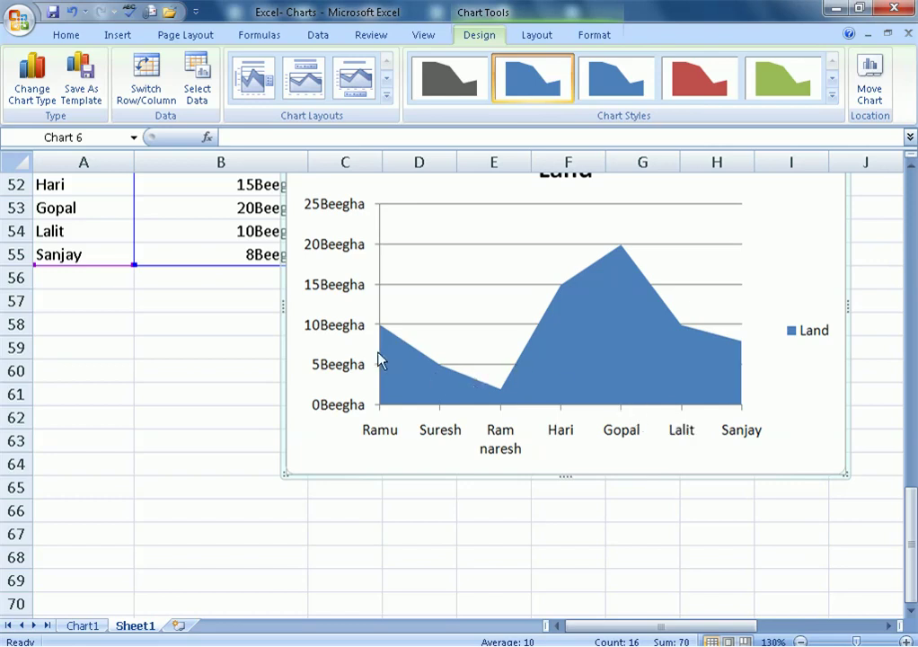
pyautogui.click(605, 344)
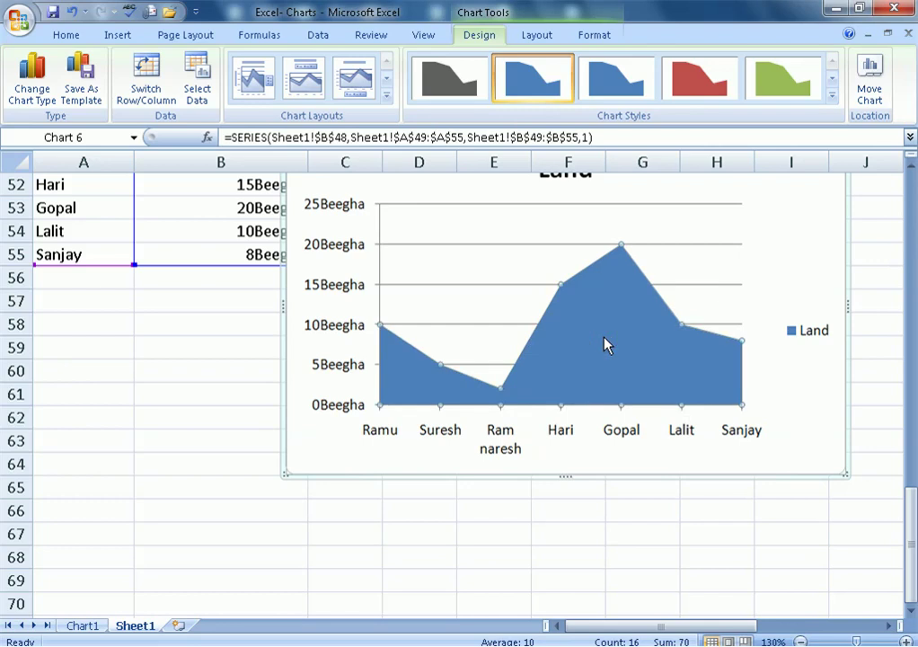
# - Open the fill settings of the Land area series and choose a picture fill from a file
pyautogui.rightClick(600, 339)
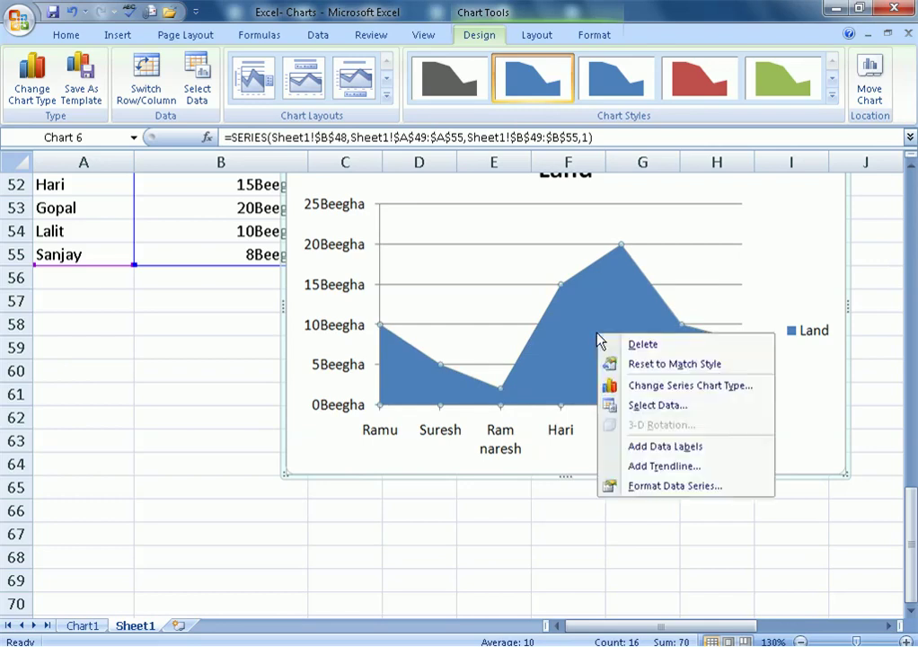
pyautogui.click(670, 486)
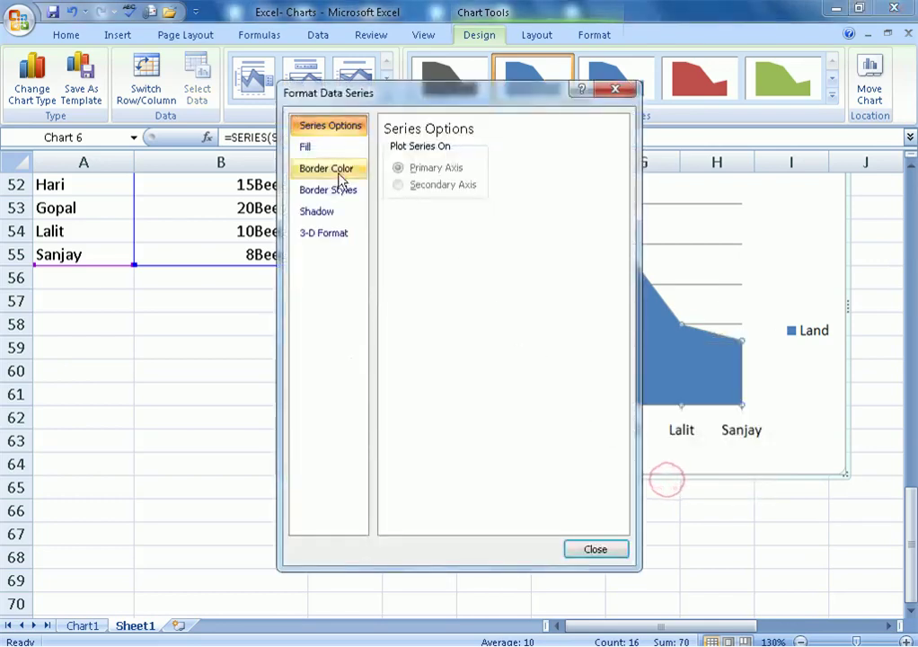
pyautogui.click(316, 149)
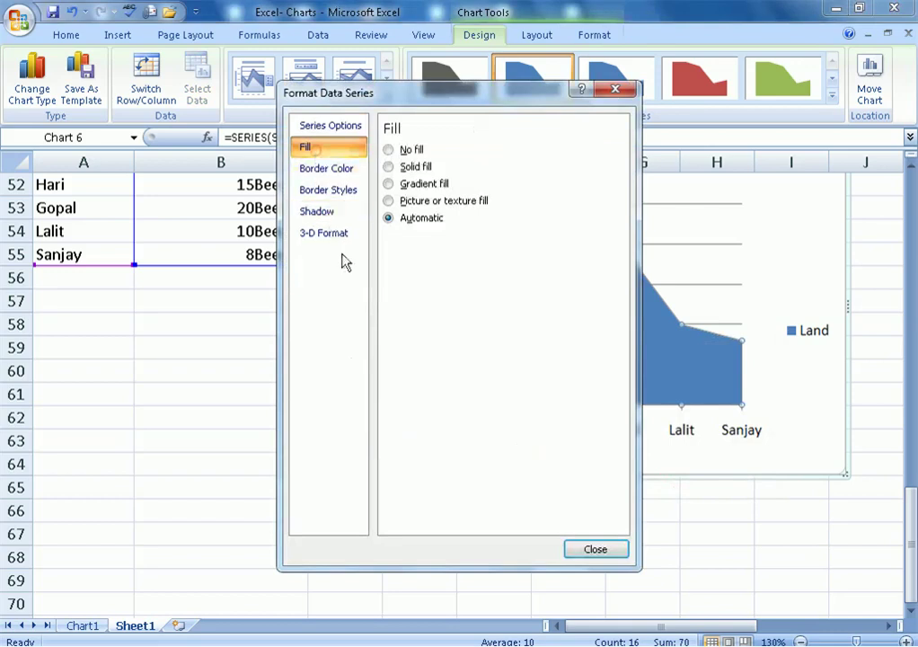
pyautogui.click(424, 202)
pyautogui.click(435, 283)
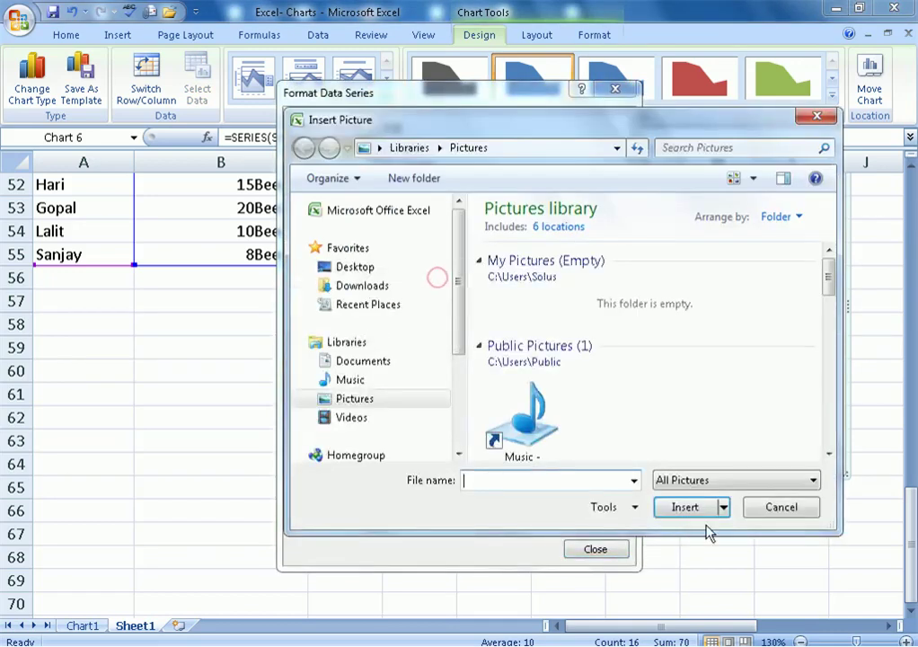
# - Fill the Land series with the picture nature-wallpaper-free-1891-500x312 from the Wallpapers\nature folder on Local Disk (D:)
pyautogui.moveTo(461, 330); pyautogui.dragTo(463, 395)
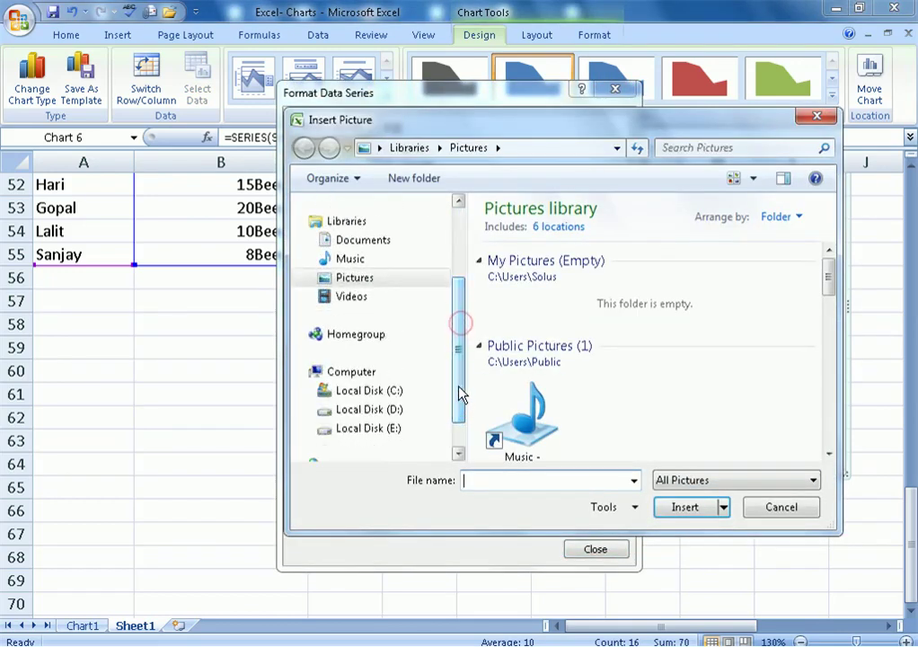
pyautogui.click(402, 409)
pyautogui.click(573, 360)
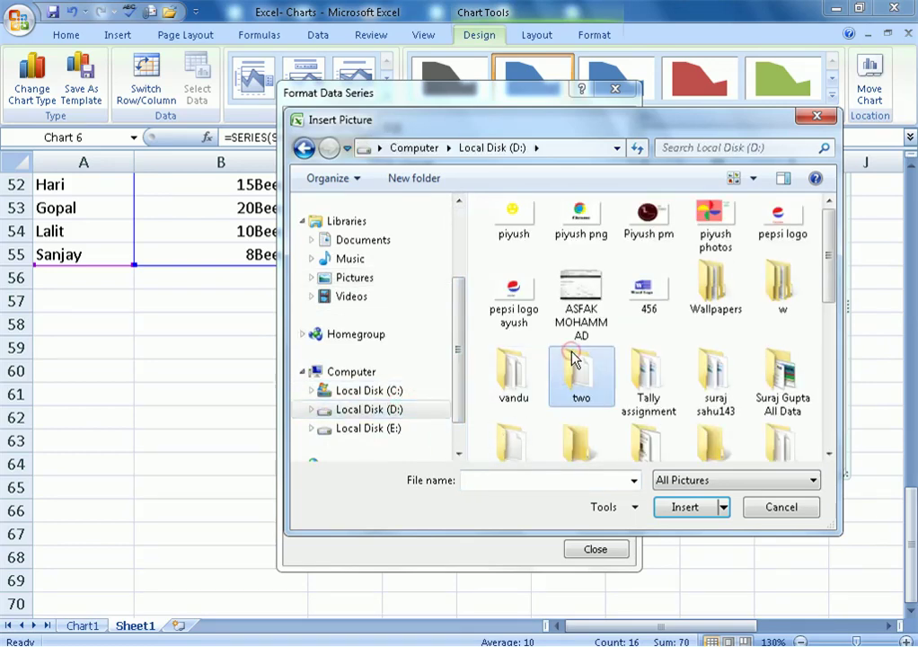
pyautogui.press('w')
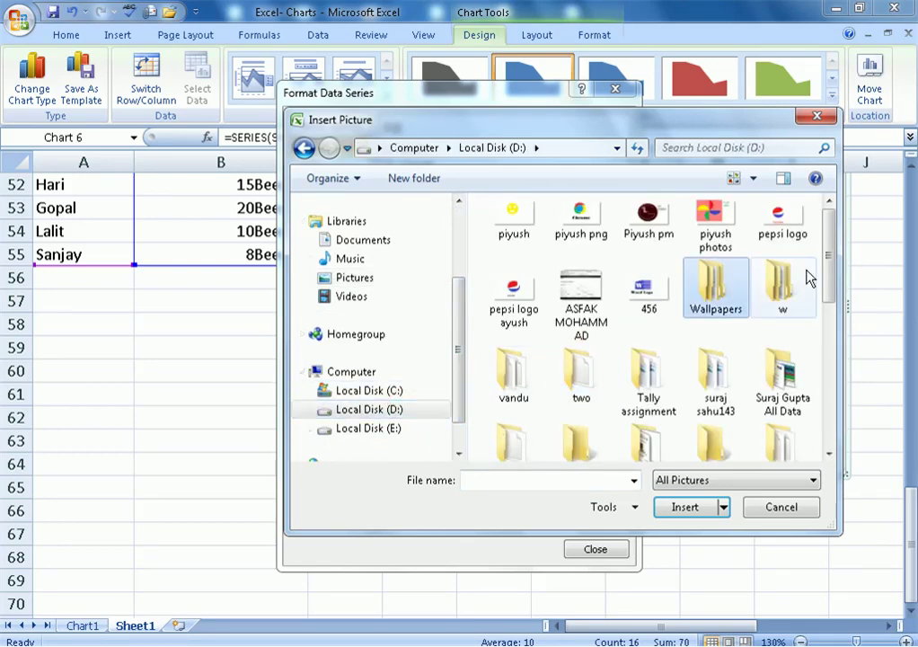
pyautogui.doubleClick(730, 306)
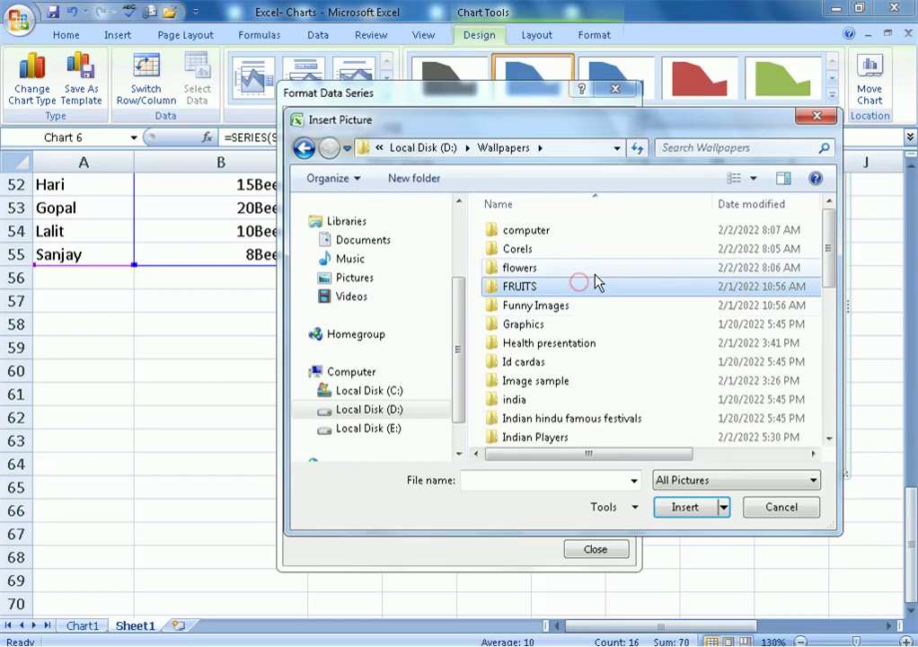
pyautogui.scroll(-5, 597, 283)
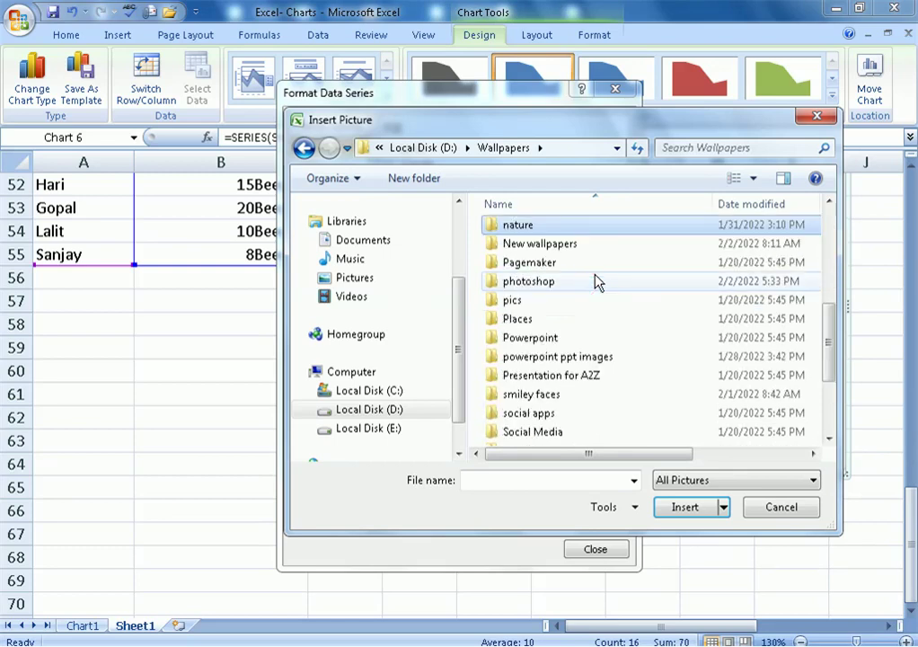
pyautogui.doubleClick(577, 228)
pyautogui.moveTo(824, 226); pyautogui.dragTo(818, 426)
pyautogui.click(550, 332)
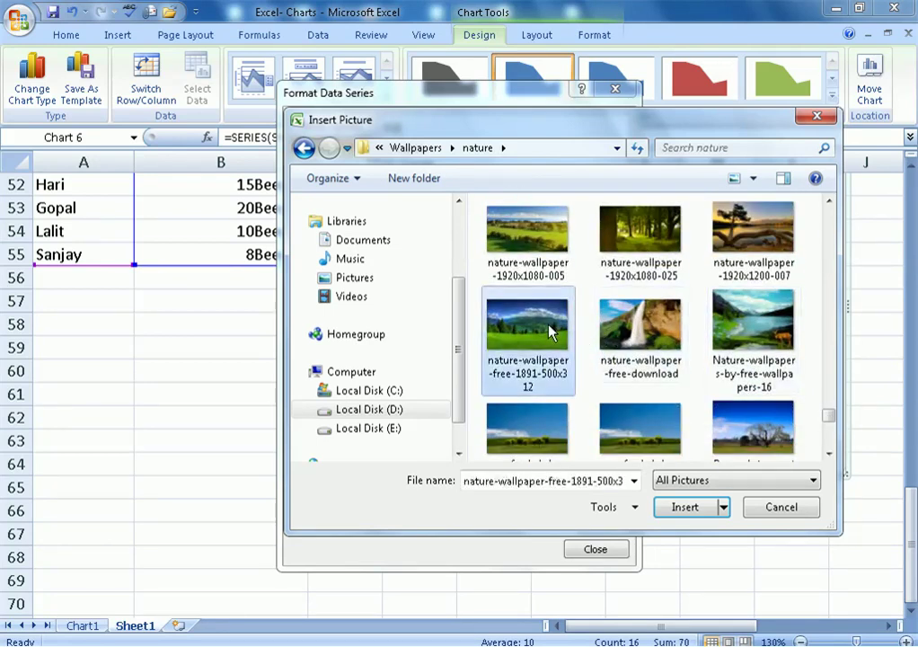
pyautogui.click(680, 507)
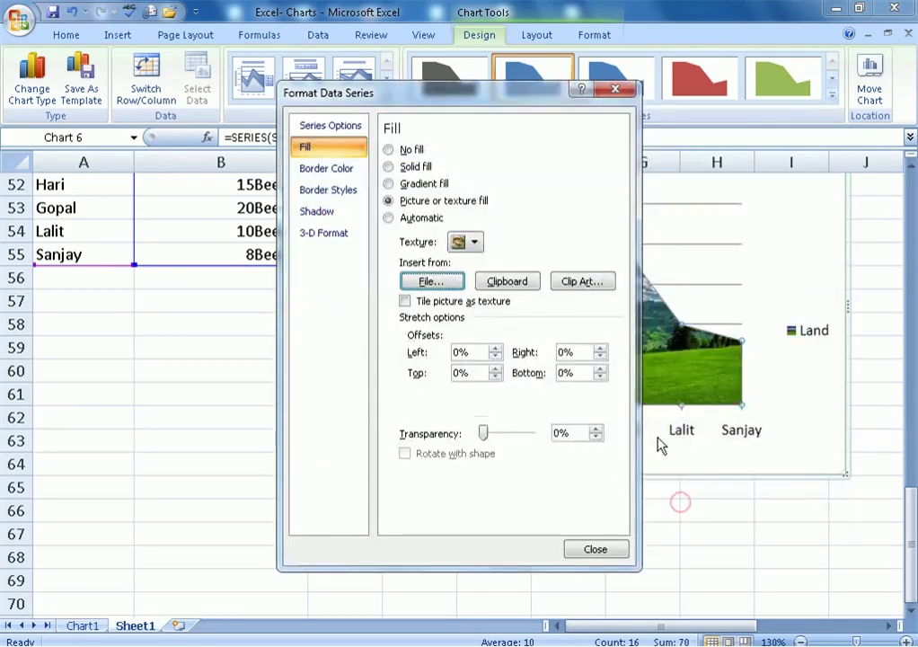
pyautogui.click(583, 544)
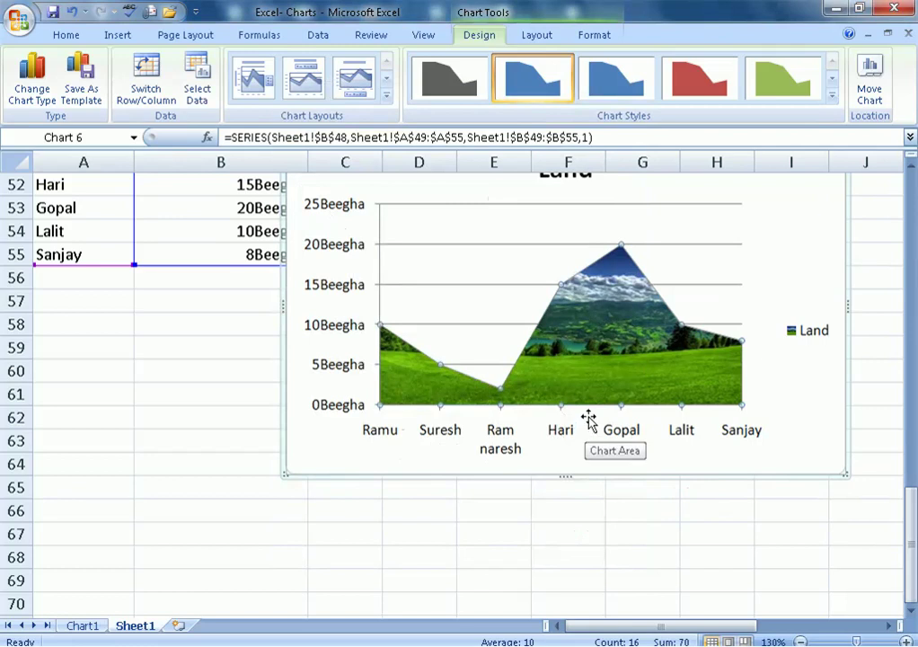
# - Review the worksheet's tables and charts, from the student marks column chart down to the Land area chart
pyautogui.scroll(3, 588, 420)
pyautogui.scroll(-3, 592, 395)
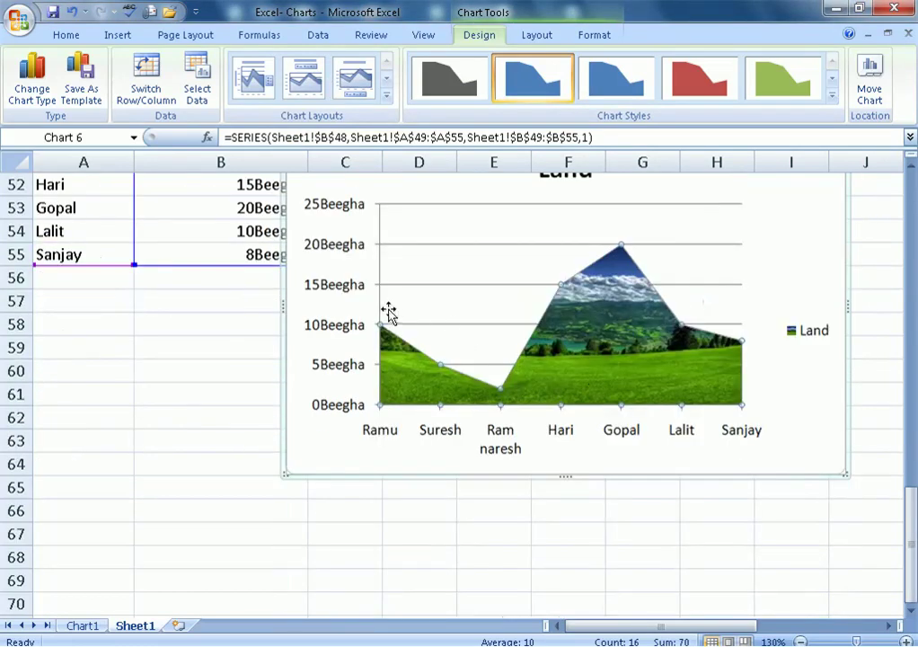
pyautogui.scroll(3, 388, 312)
pyautogui.scroll(-6, 483, 384)
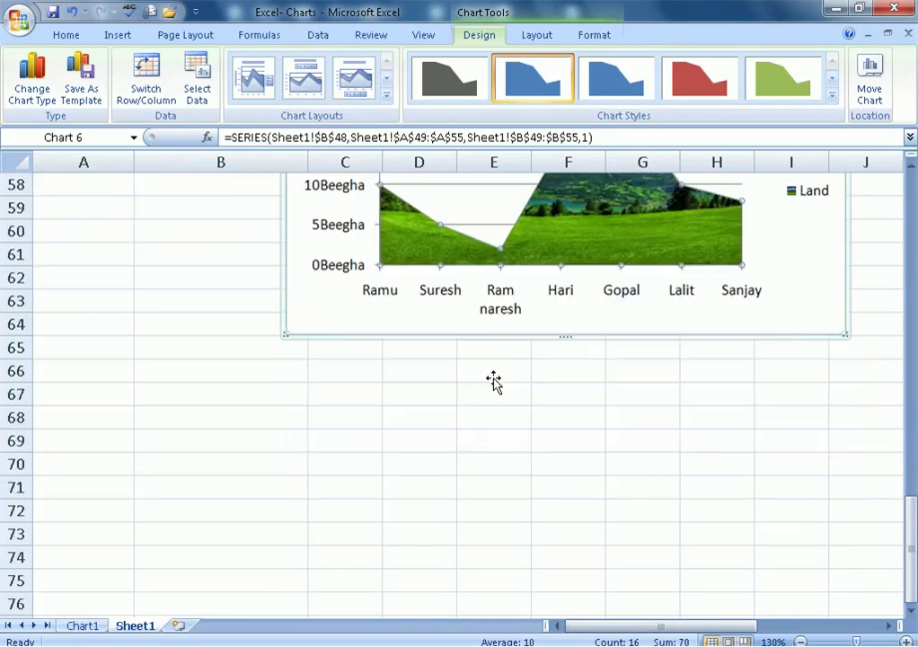
pyautogui.click(123, 40)
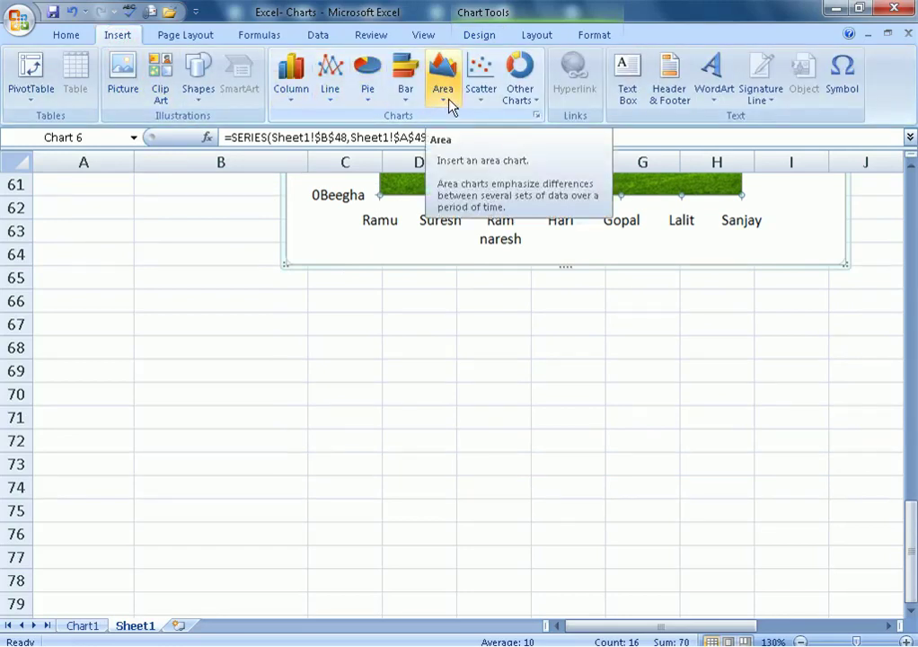
pyautogui.click(501, 344)
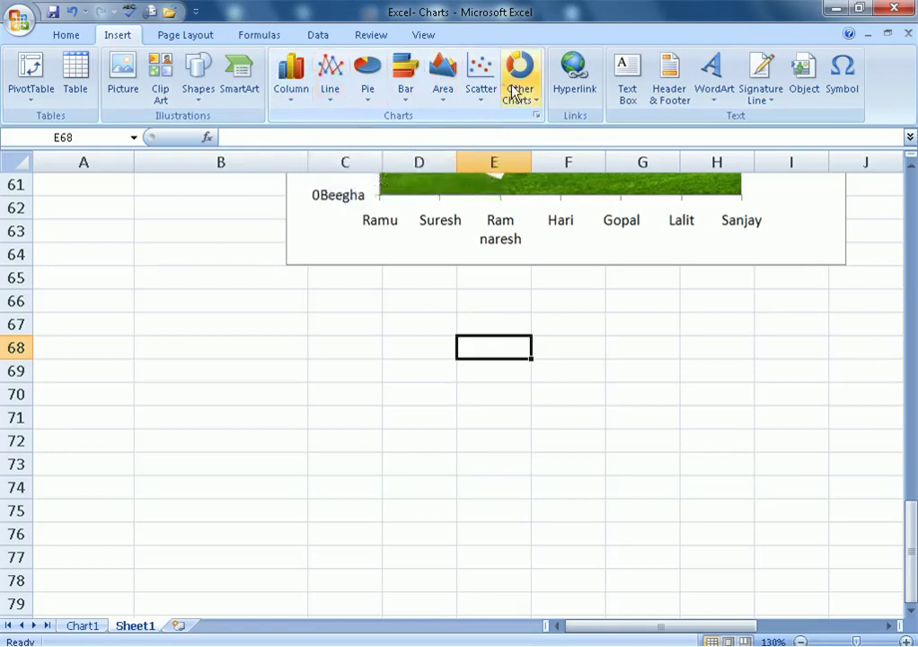
pyautogui.scroll(8, 539, 225)
pyautogui.scroll(12, 285, 256)
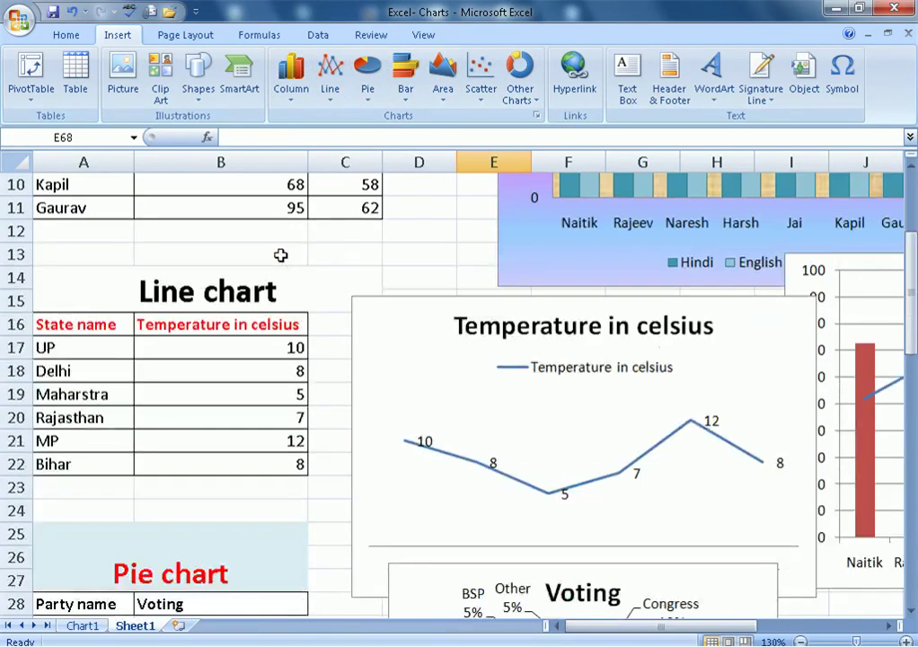
pyautogui.scroll(-3, 342, 299)
pyautogui.scroll(-4, 629, 329)
pyautogui.scroll(-16, 629, 329)
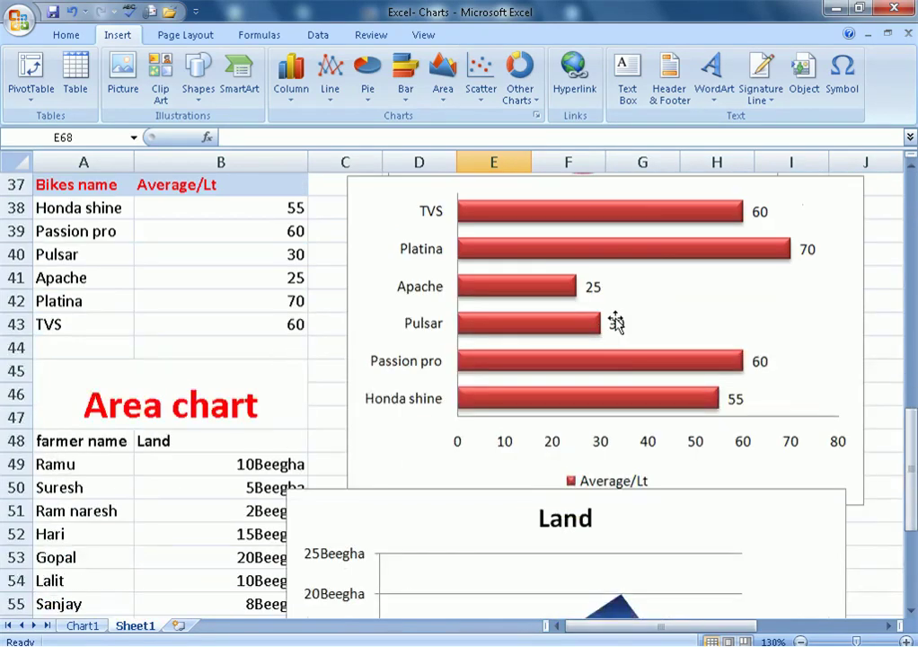
pyautogui.scroll(-1, 378, 310)
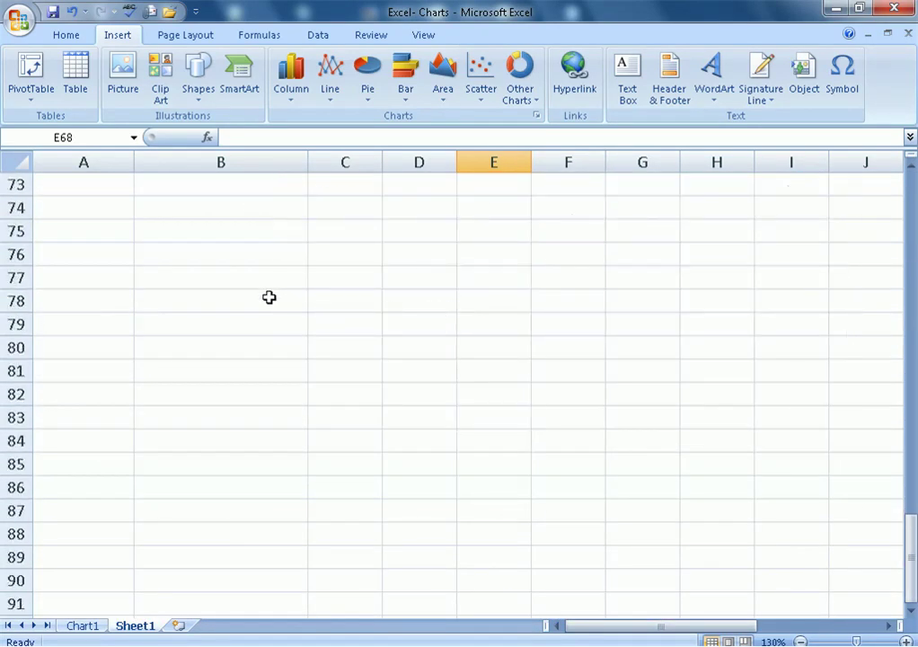
pyautogui.click(198, 261)
pyautogui.scroll(12, 565, 282)
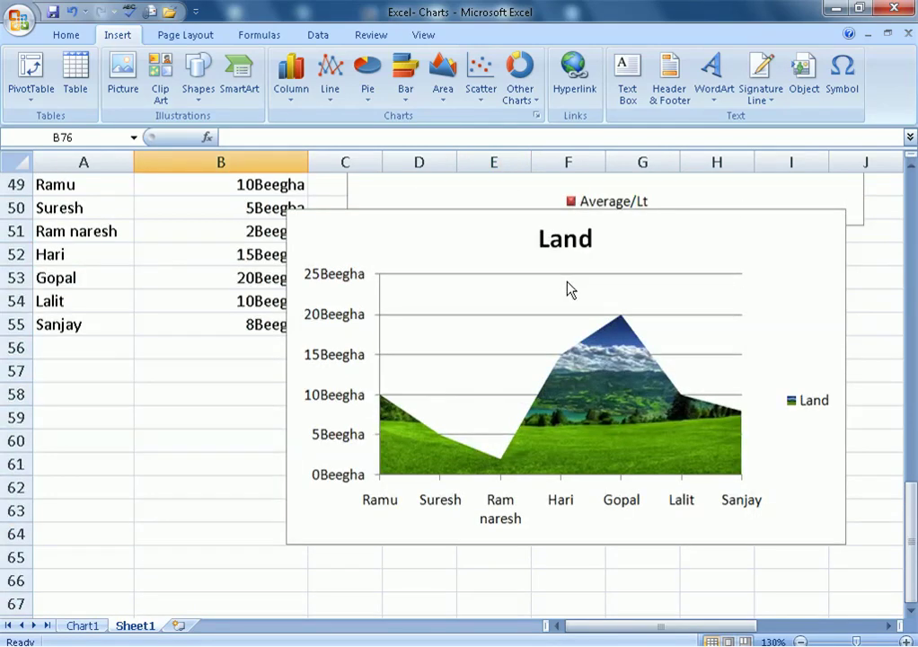
pyautogui.scroll(11, 746, 272)
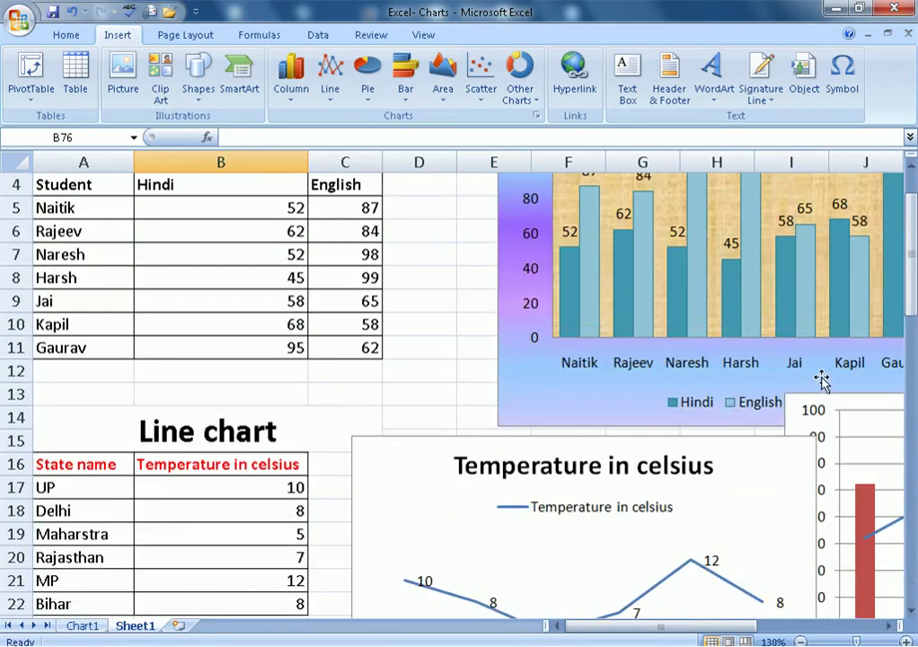
pyautogui.scroll(-11, 578, 289)
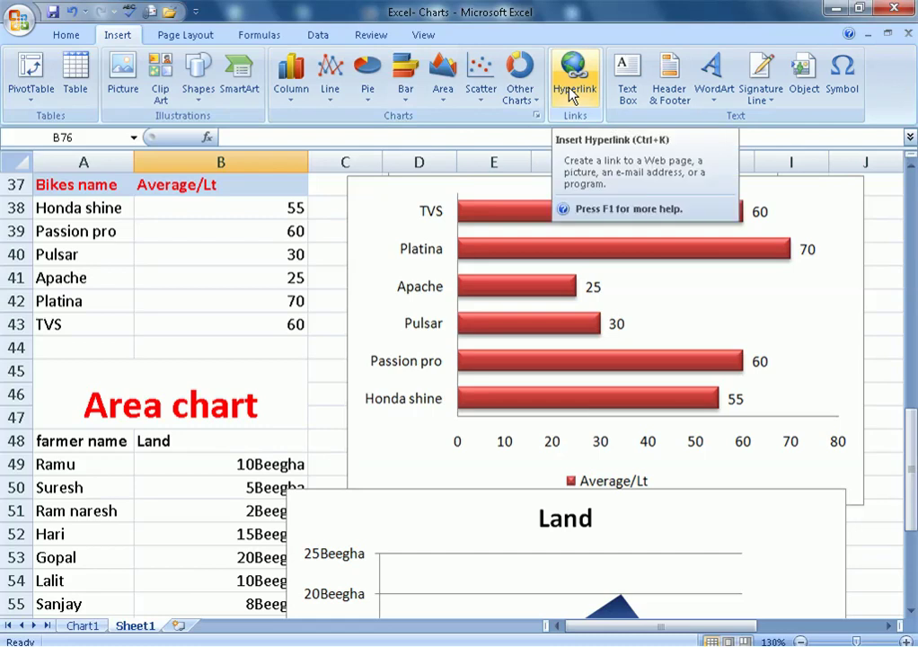
pyautogui.scroll(-4, 572, 90)
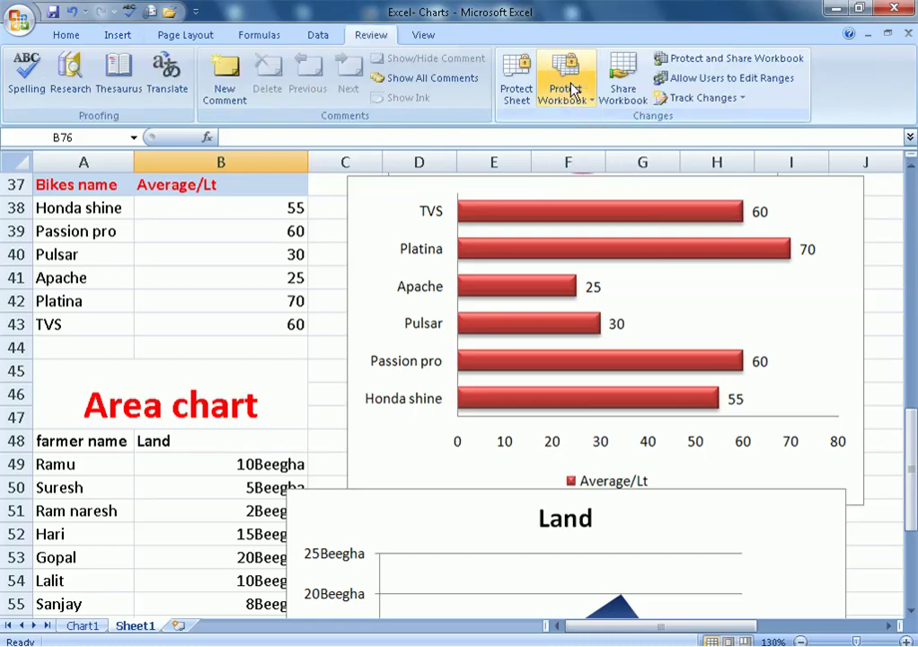
# - Insert a hyperlink in cell C70 to an existing Word document on Local Disk (D:)
pyautogui.click(118, 35)
pyautogui.scroll(-8, 328, 178)
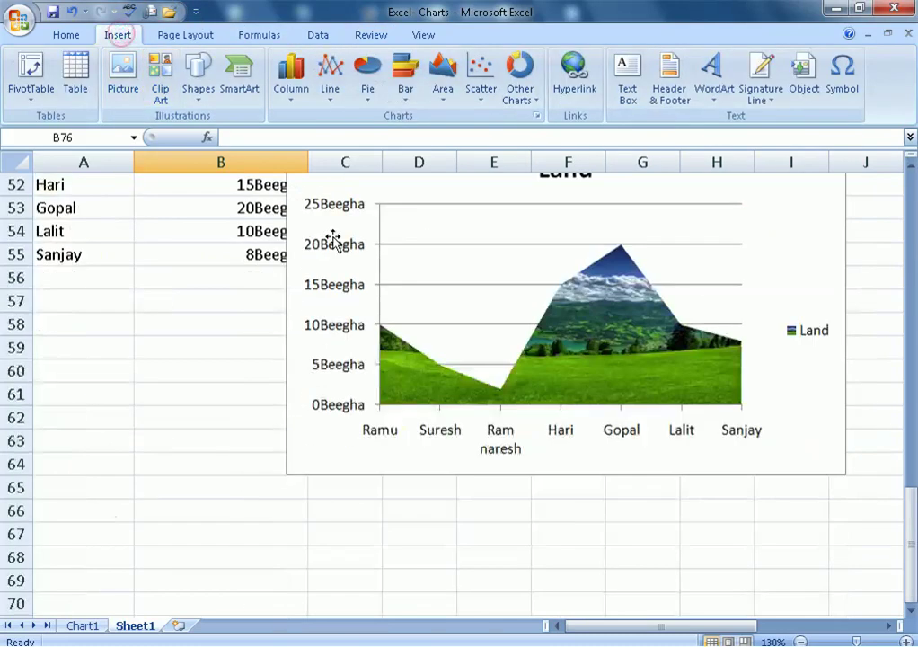
pyautogui.click(348, 398)
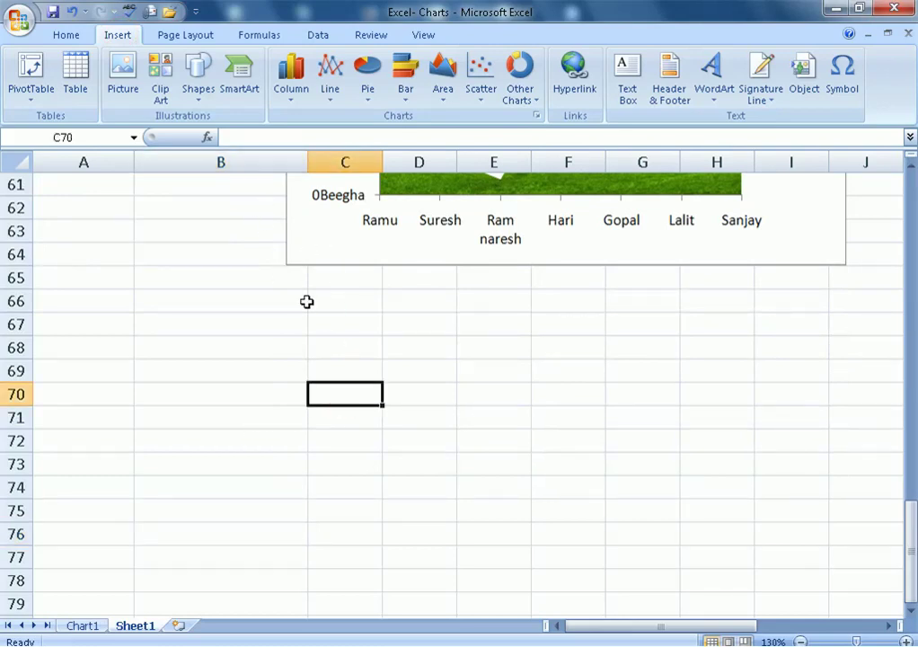
pyautogui.click(561, 81)
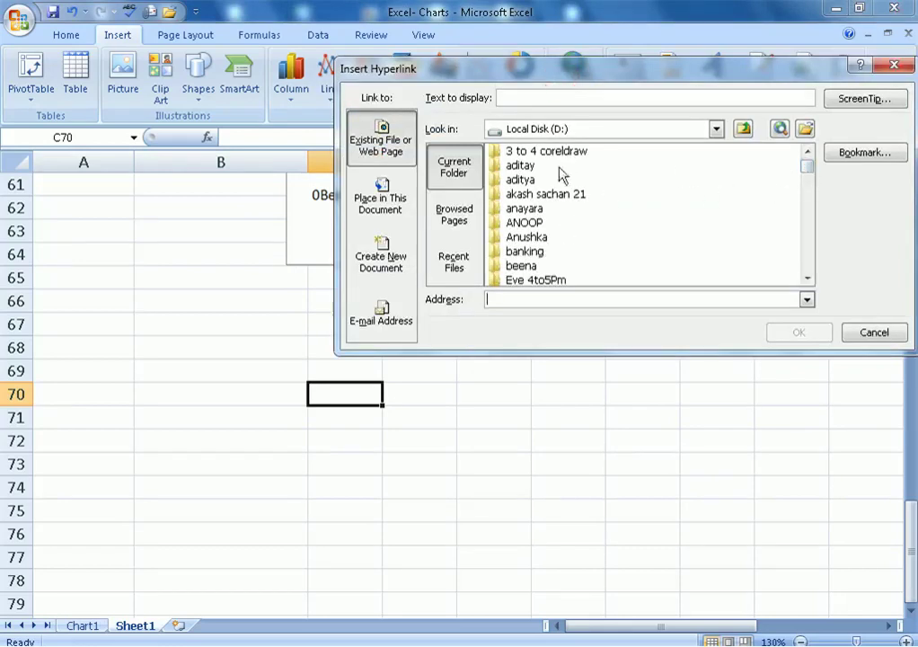
pyautogui.moveTo(808, 175); pyautogui.dragTo(810, 228)
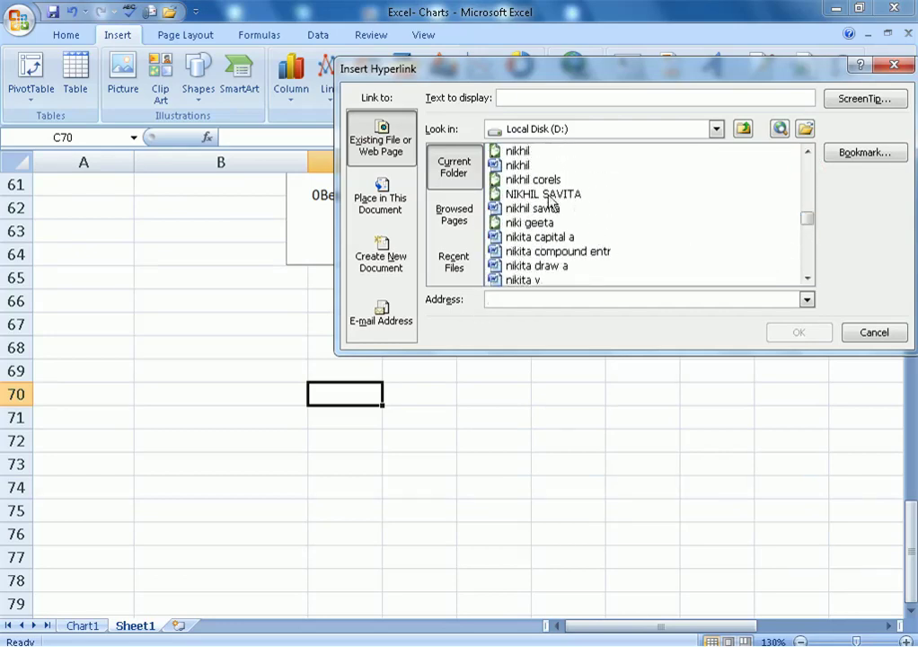
pyautogui.click(516, 169)
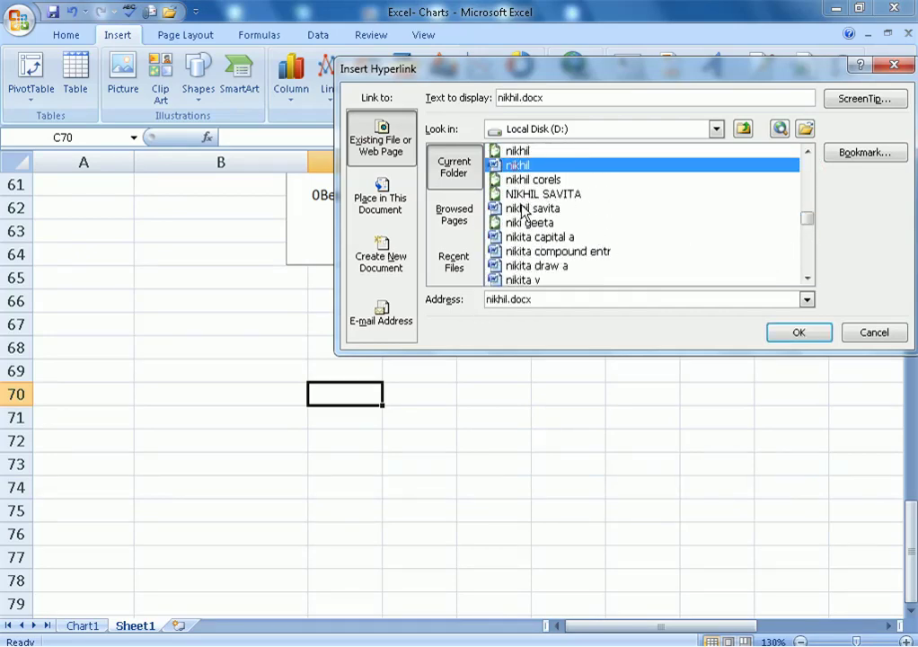
pyautogui.click(792, 332)
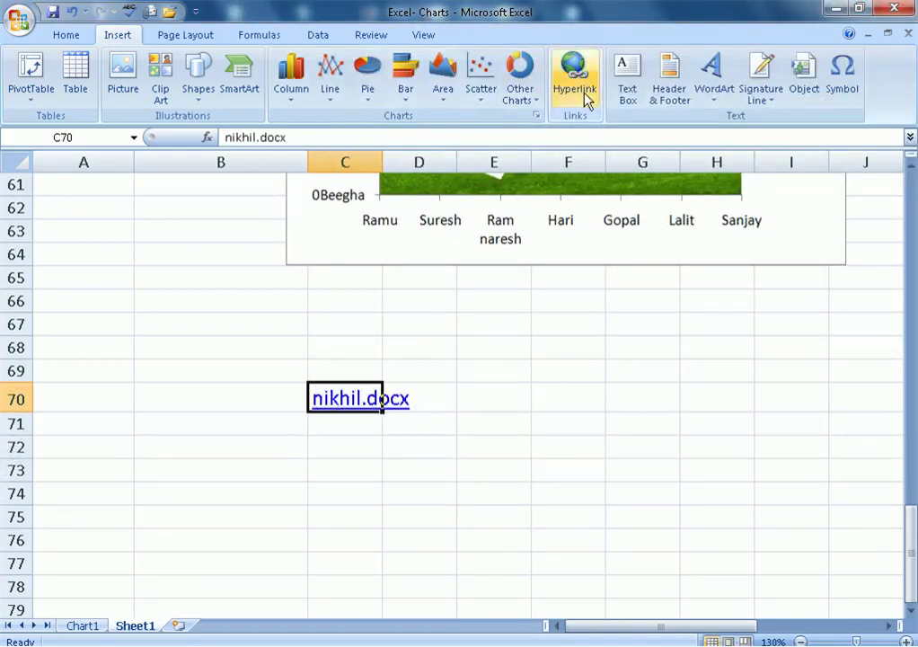
# - Test the hyperlink in C70 by viewing the linked Word document, and return to the empty rows below it in the worksheet
pyautogui.click(486, 439)
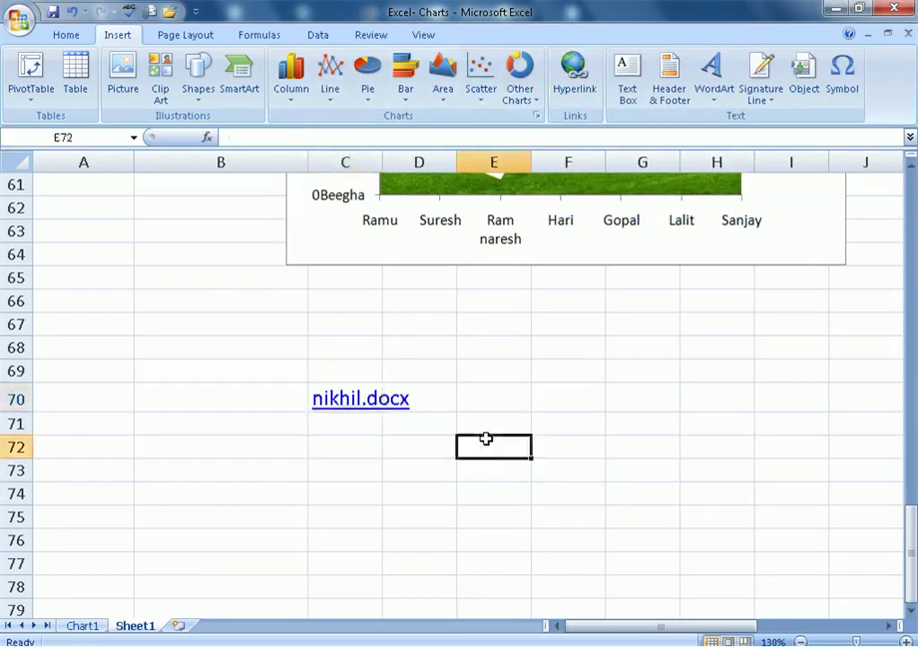
pyautogui.click(364, 407)
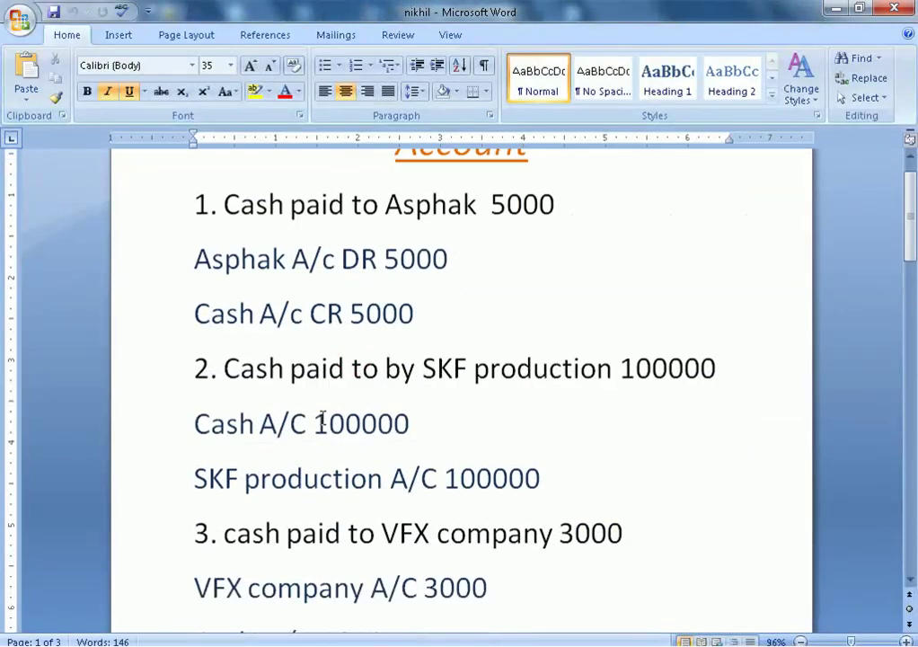
pyautogui.scroll(-5, 322, 420)
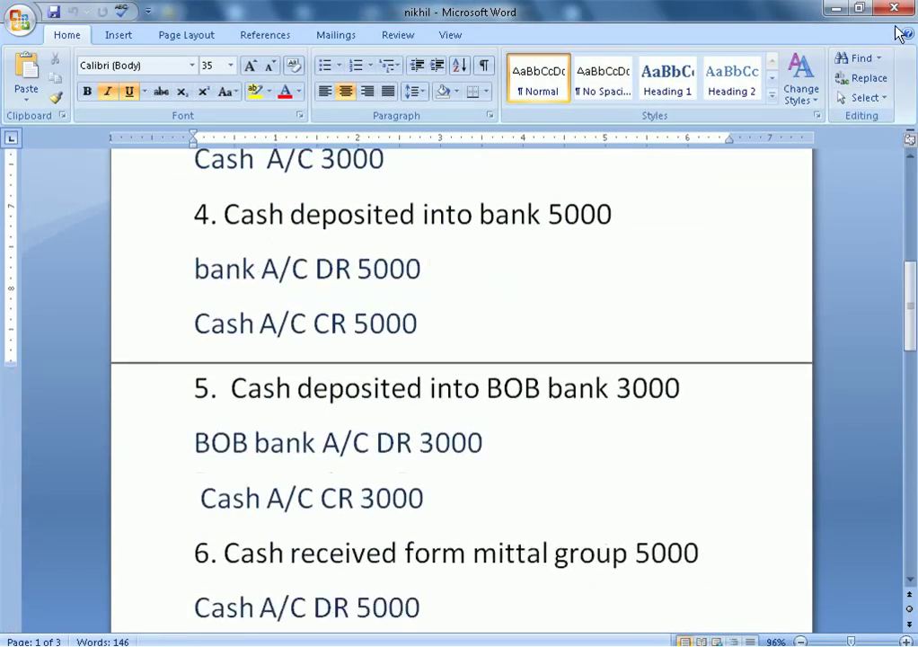
pyautogui.click(894, 8)
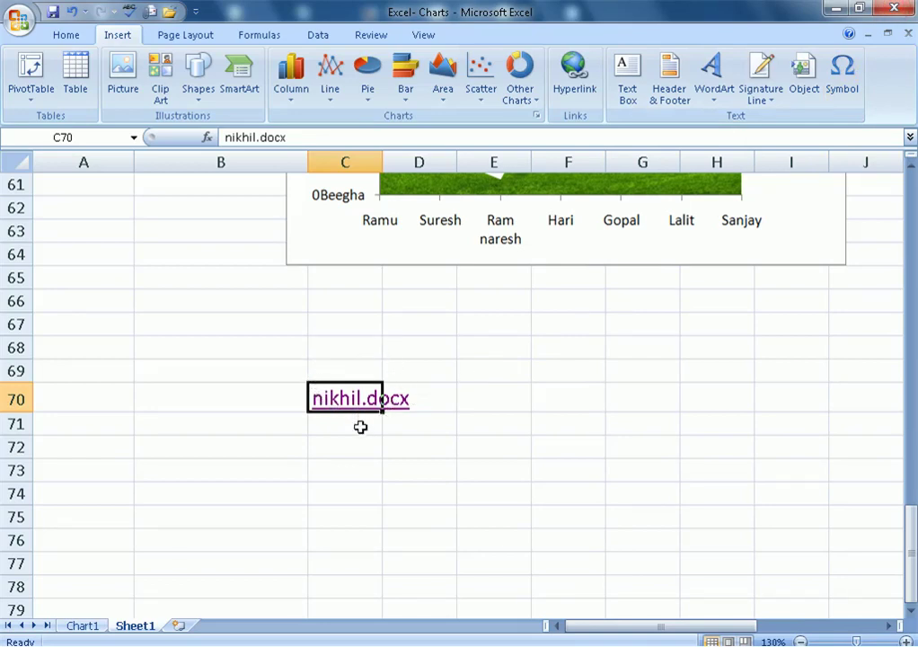
pyautogui.click(358, 463)
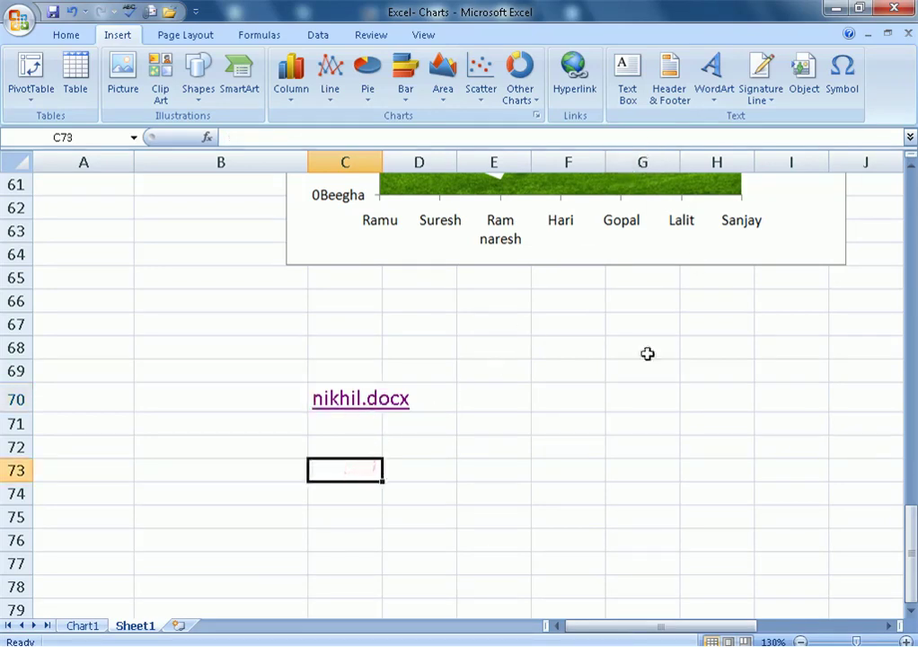
pyautogui.scroll(-4, 549, 452)
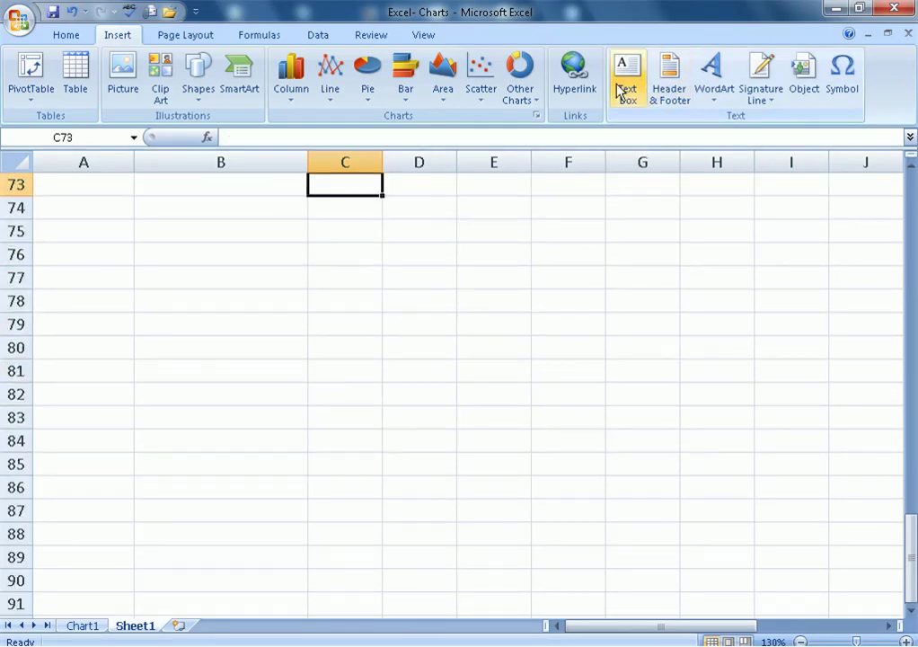
# - Insert a text box about 4.93" wide and 1.88" high below row 76, containing the text EXCEL
pyautogui.click(626, 92)
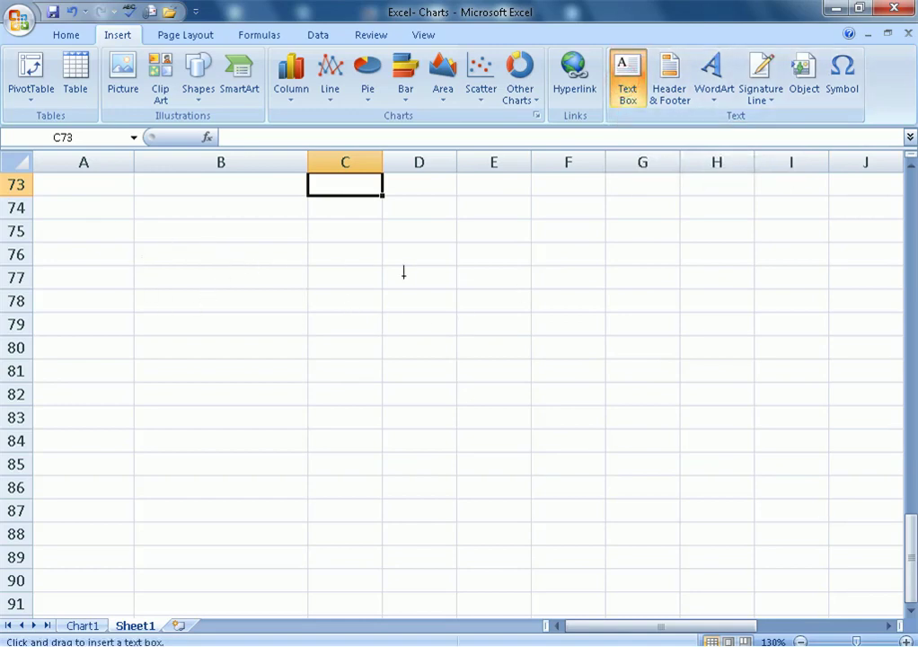
pyautogui.moveTo(169, 264)
pyautogui.mouseDown()
pyautogui.moveTo(324, 403)
pyautogui.moveTo(658, 486)
pyautogui.moveTo(720, 476)
pyautogui.mouseUp()
pyautogui.write('EXCEL')
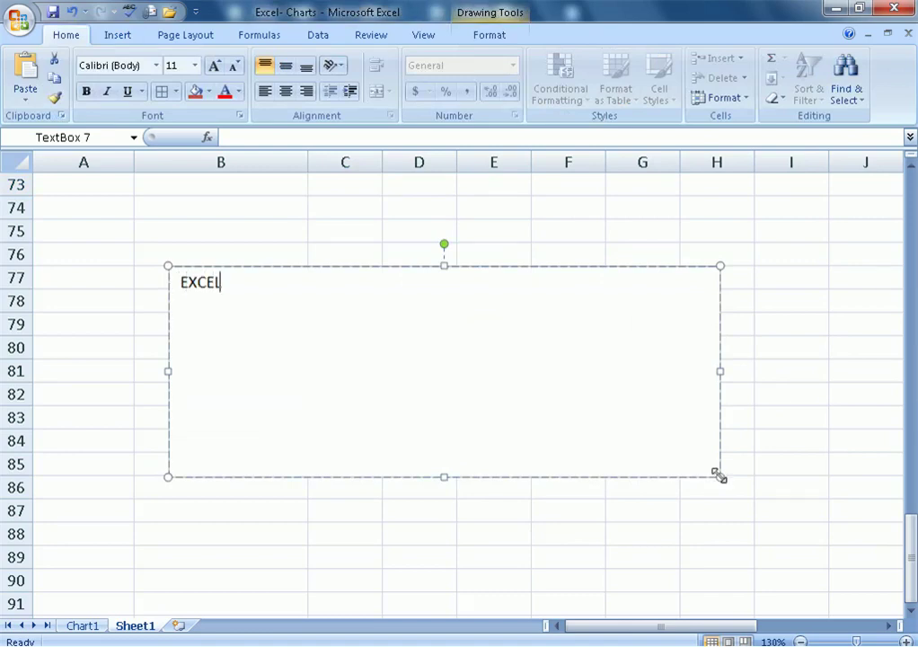
# - Enlarge all the text in the EXCEL text box to 60 pt
pyautogui.hotkey('ctrl', 'a')
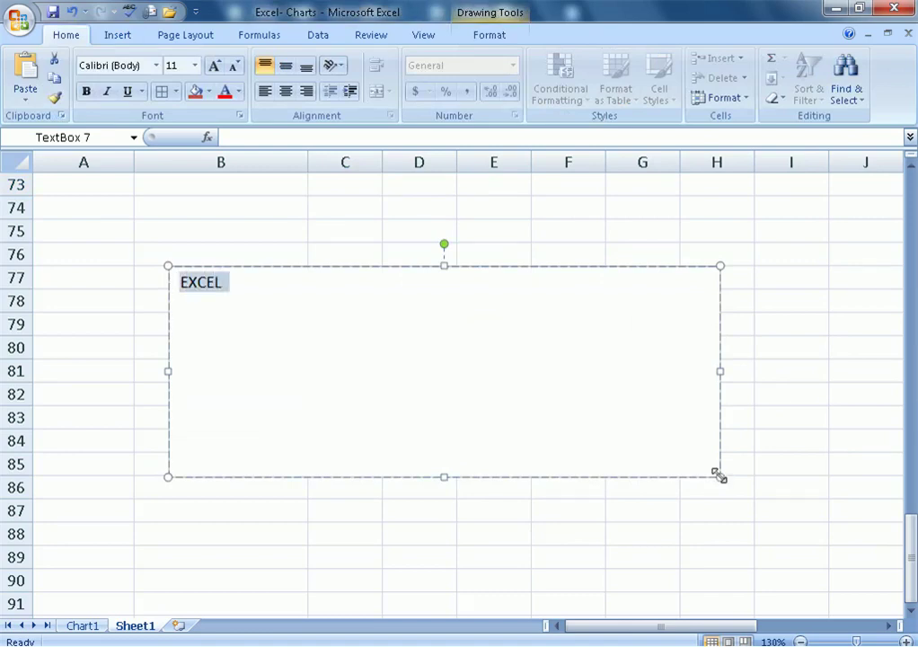
pyautogui.hotkey('ctrl', 'shift', '>')
pyautogui.hotkey('ctrl', 'shift', '>')
pyautogui.hotkey('ctrl', 'shift', '>')
pyautogui.hotkey('ctrl', 'shift', '>')
pyautogui.hotkey('ctrl', 'shift', '>')
pyautogui.hotkey('ctrl', 'shift', '>')
pyautogui.hotkey('ctrl', 'shift', '>')
pyautogui.hotkey('ctrl', 'shift', '>')
pyautogui.hotkey('ctrl', 'shift', '>')
pyautogui.hotkey('ctrl', 'shift', '>')
pyautogui.hotkey('ctrl', 'shift', '>')
pyautogui.hotkey('ctrl', 'shift', '>')
pyautogui.hotkey('ctrl', 'shift', '>')
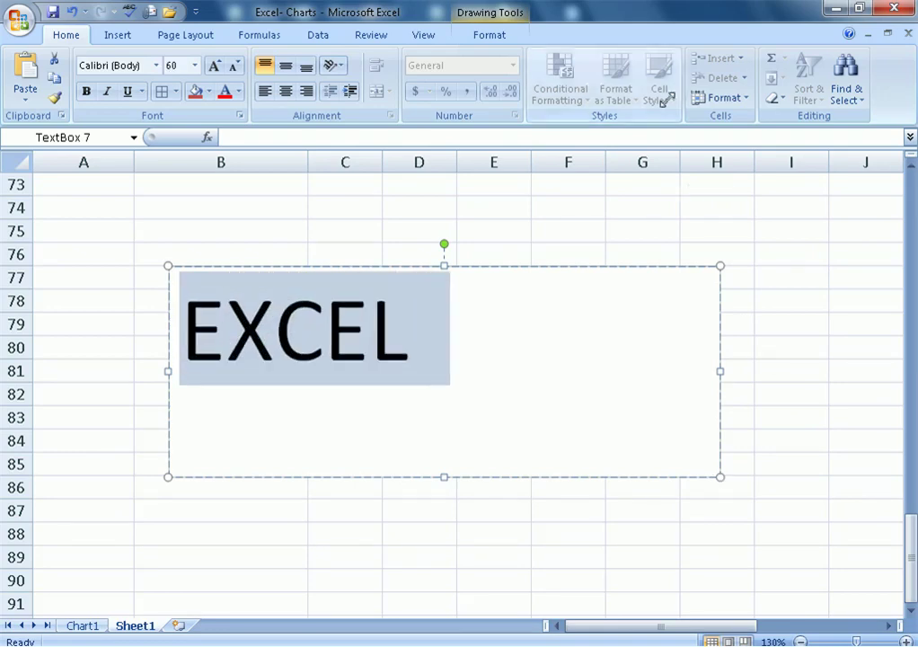
# - Apply the solid red shape style with white text to the text box, and change its fill to light blue
pyautogui.click(492, 33)
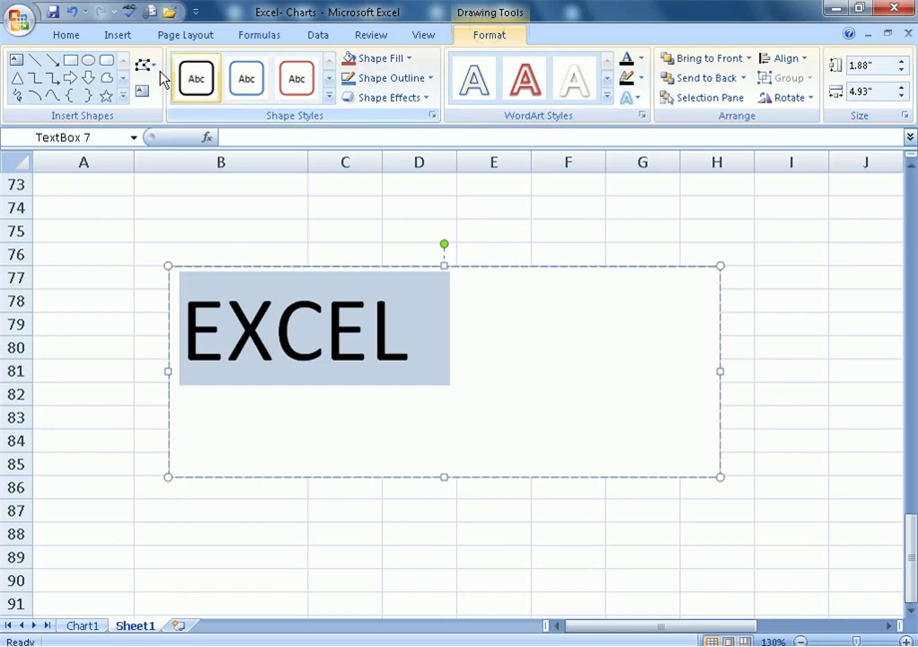
pyautogui.click(330, 96)
pyautogui.click(304, 135)
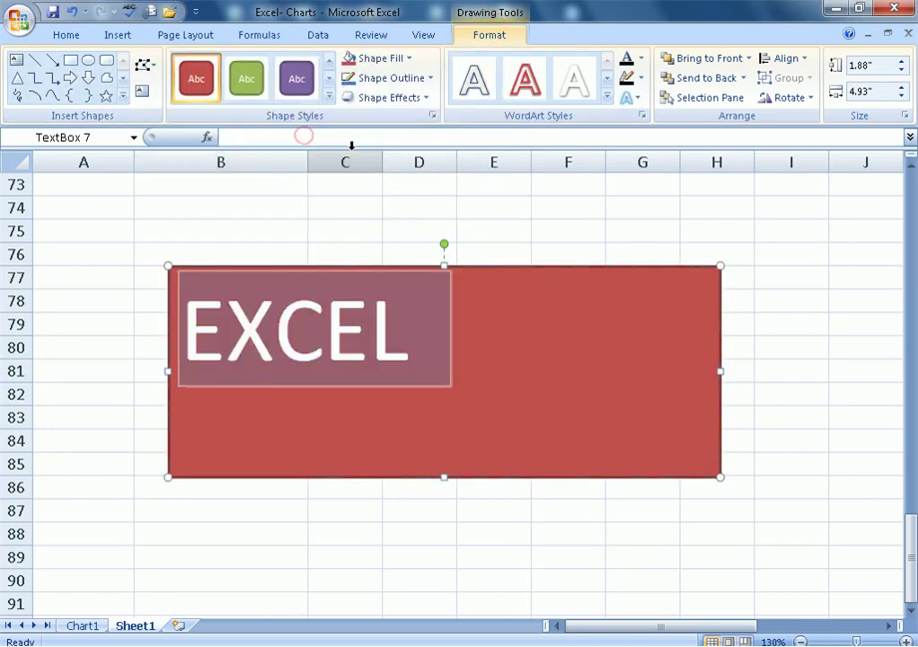
pyautogui.click(405, 58)
pyautogui.click(393, 137)
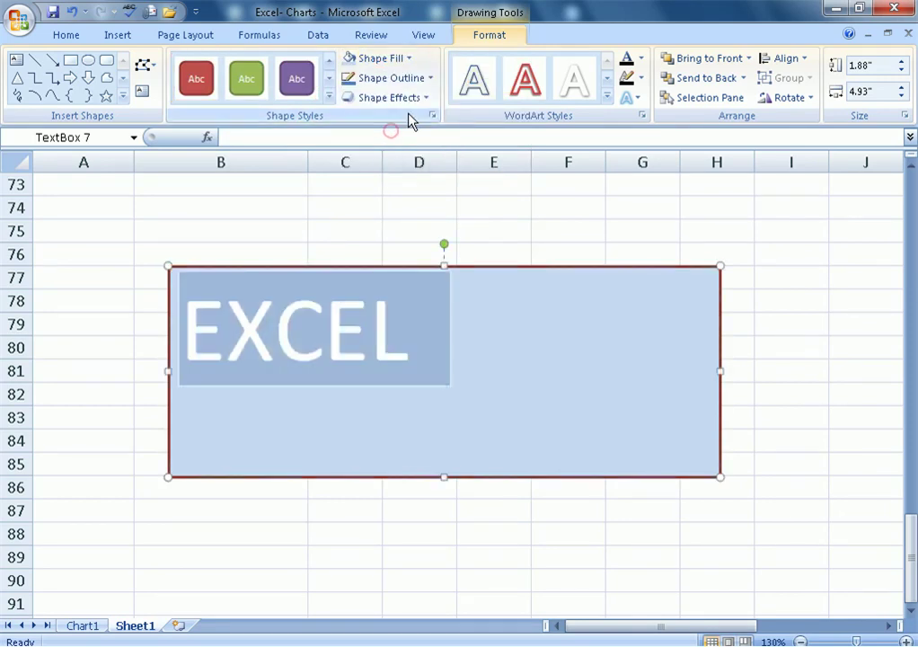
# - Fill the EXCEL text box with the gray speckled granite texture
pyautogui.click(407, 59)
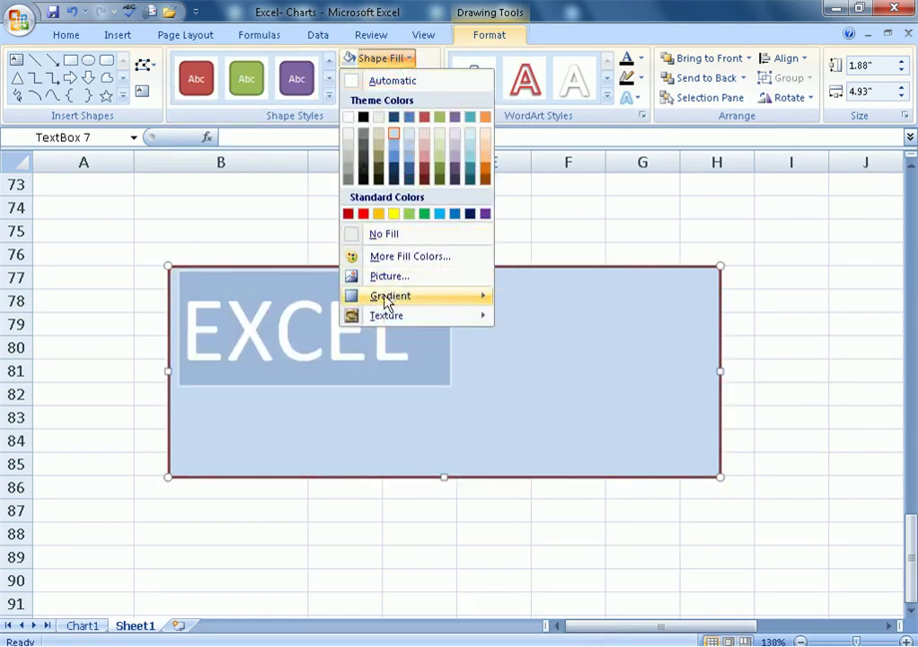
pyautogui.moveTo(484, 301)
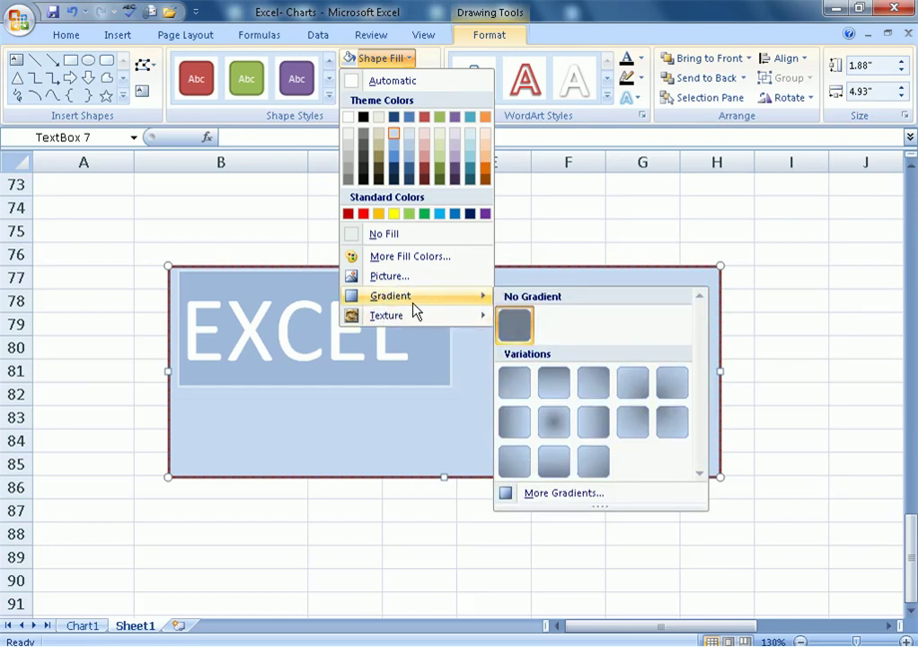
pyautogui.moveTo(400, 315)
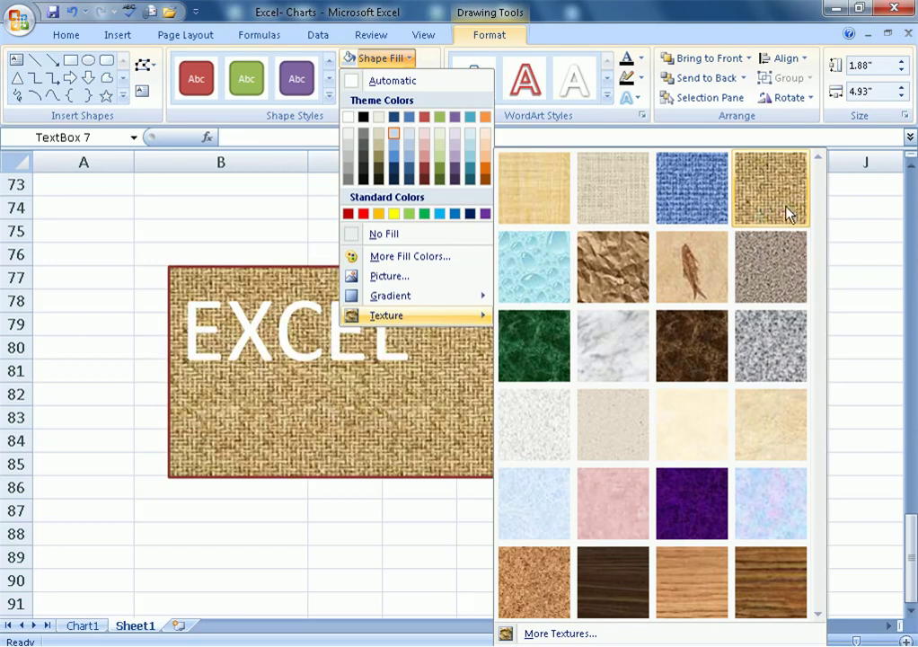
pyautogui.click(762, 334)
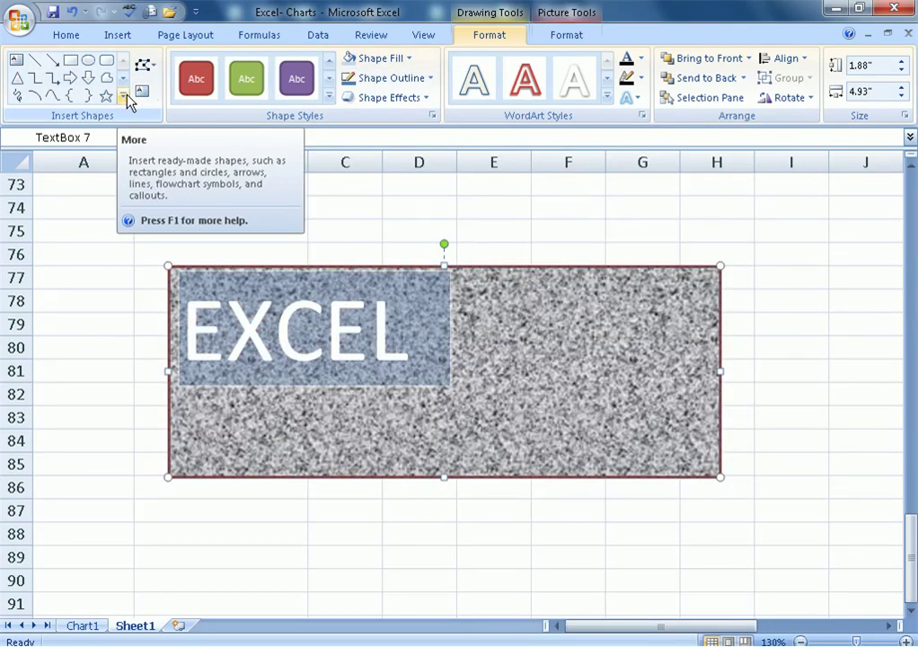
# - Give the text box a yellow outline with a dashed line style
pyautogui.click(406, 79)
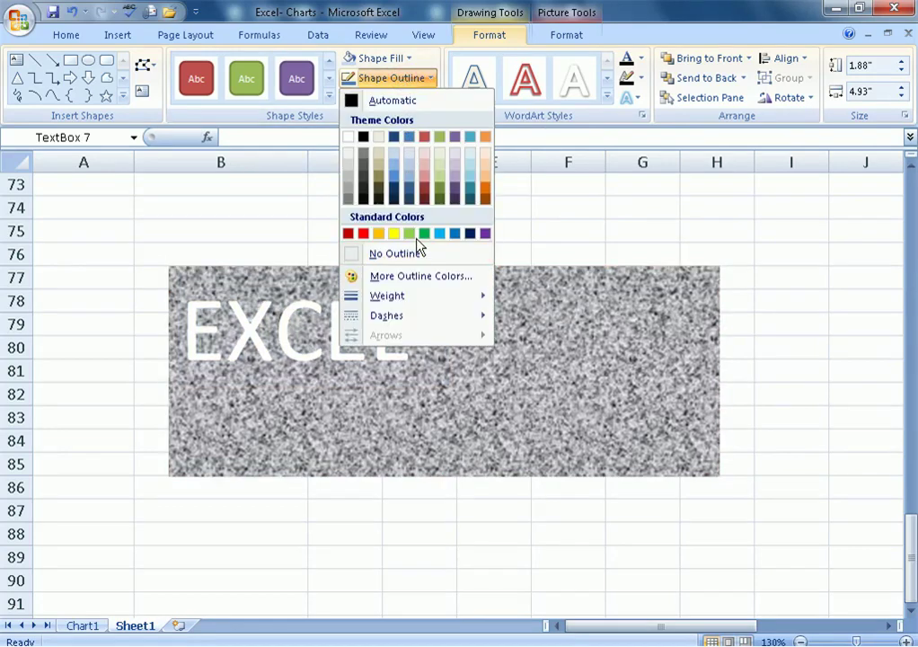
pyautogui.click(393, 233)
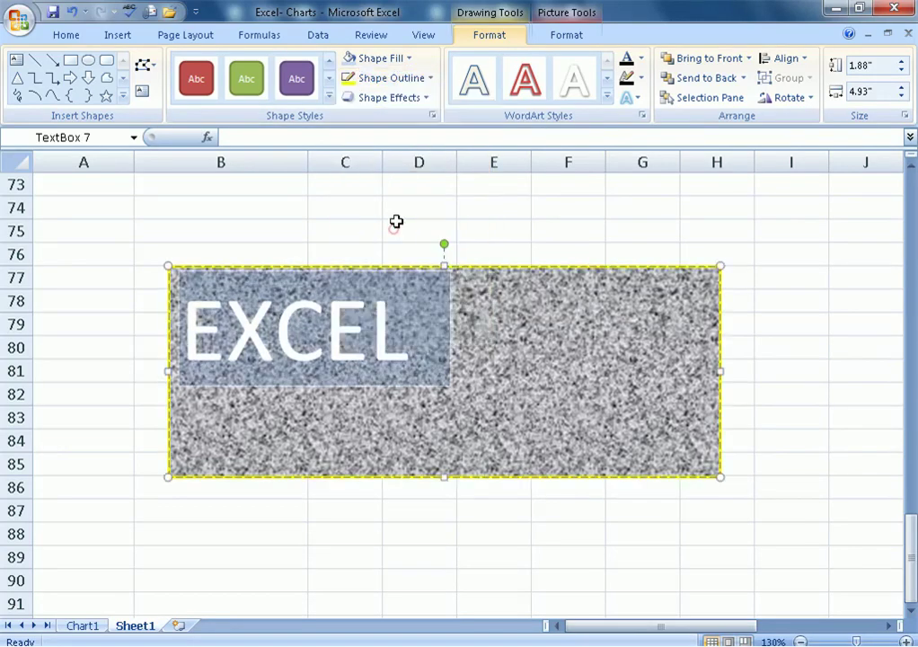
pyautogui.click(408, 79)
pyautogui.moveTo(396, 317)
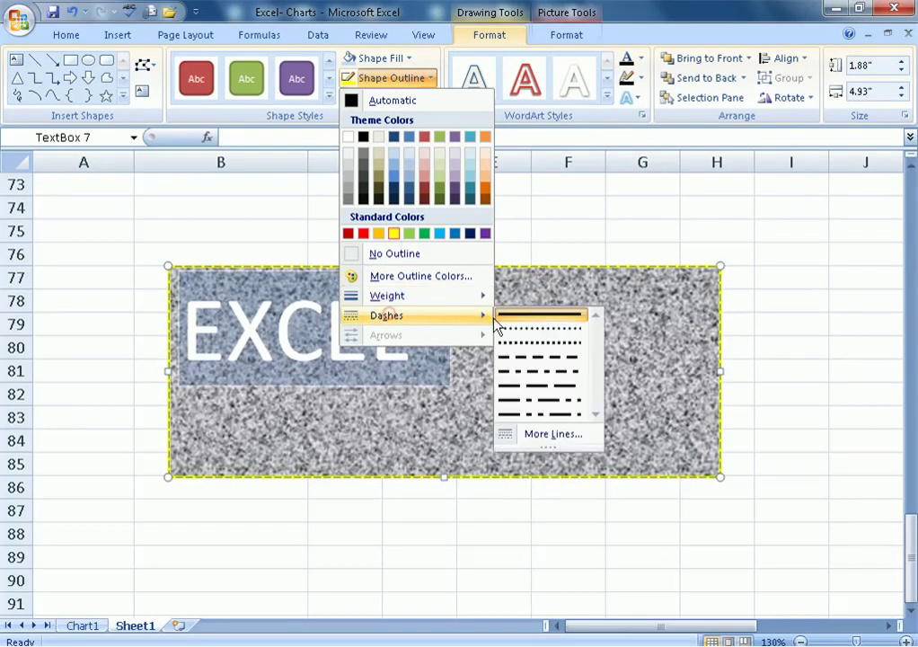
pyautogui.click(523, 348)
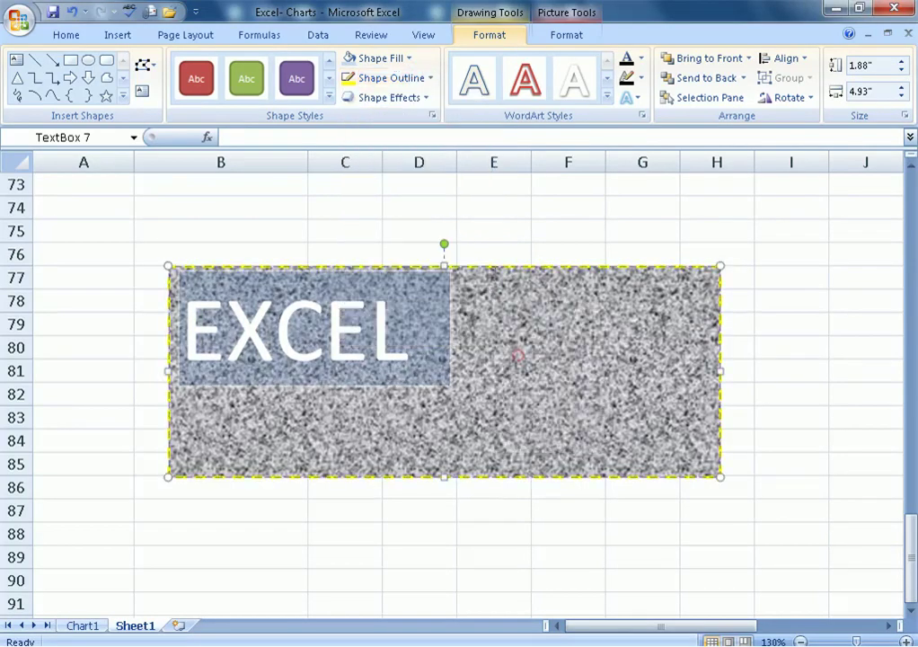
# - Add the full reflection variation with the largest offset beneath the text box
pyautogui.click(415, 98)
pyautogui.moveTo(406, 209)
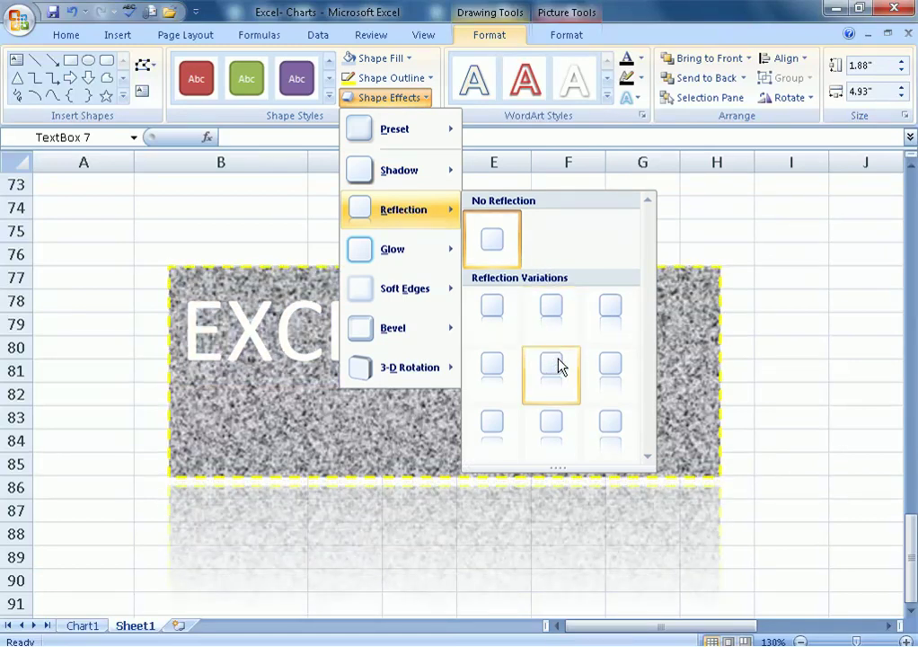
pyautogui.click(610, 422)
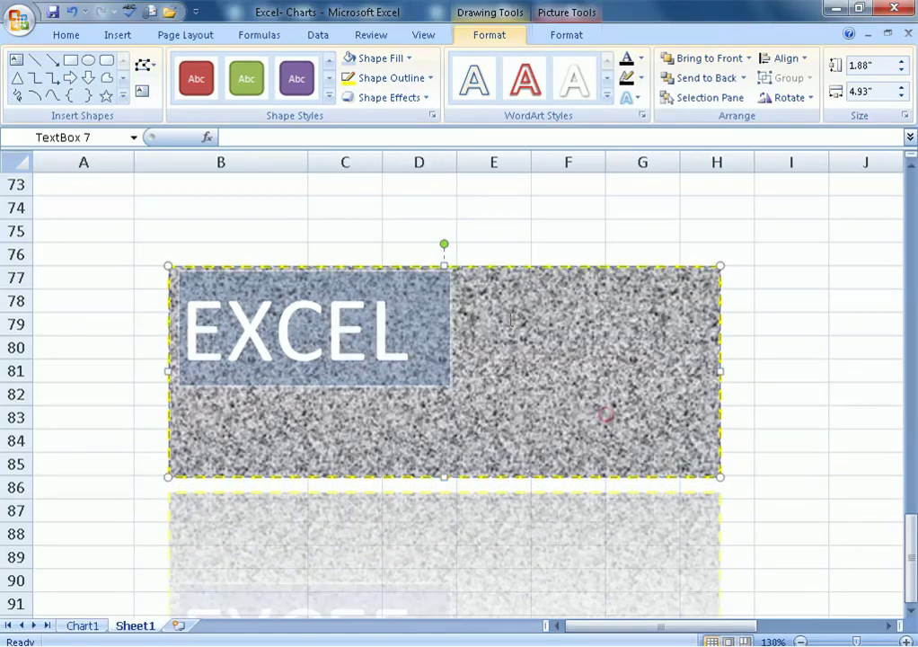
# - Add the third-size red glow around the text box and set it to No Soft Edges
pyautogui.click(409, 99)
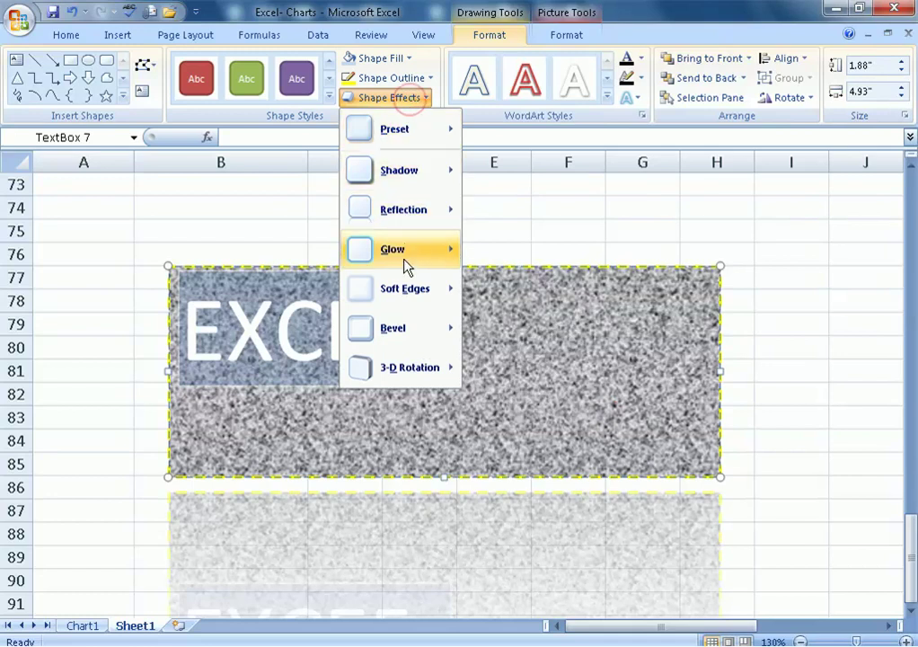
pyautogui.moveTo(405, 256)
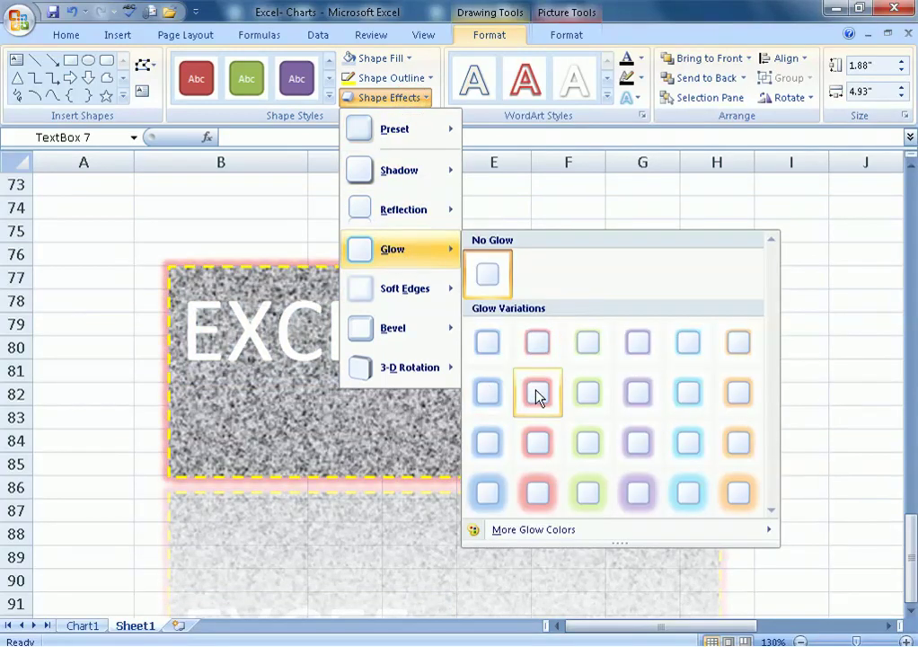
pyautogui.click(537, 436)
pyautogui.click(423, 98)
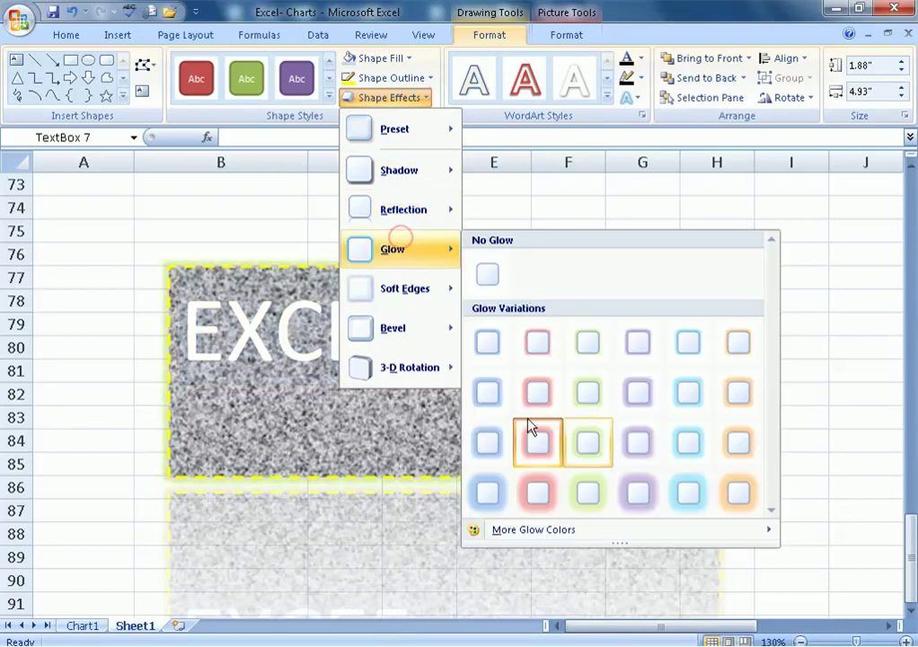
pyautogui.moveTo(417, 303)
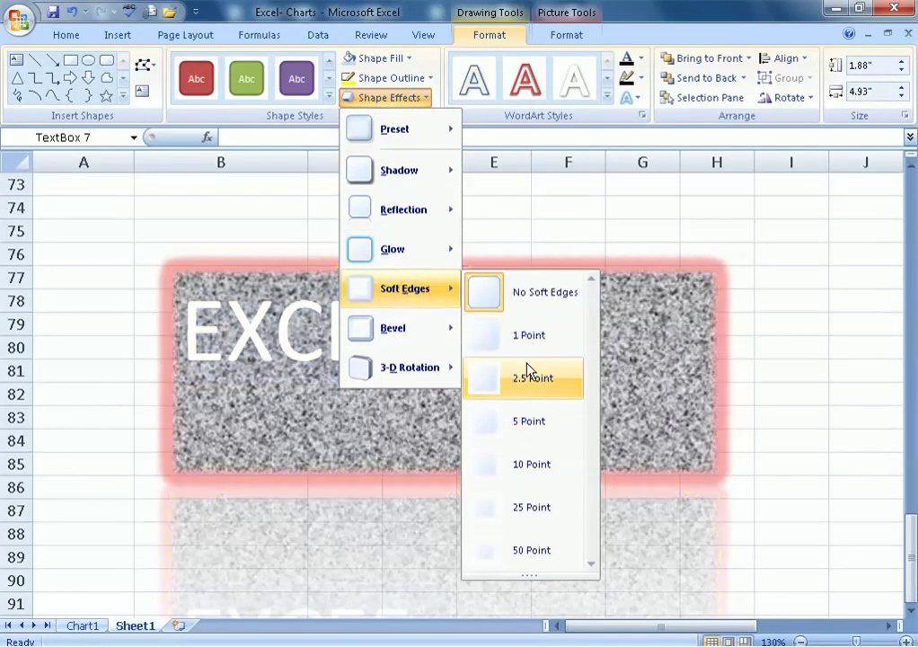
pyautogui.click(536, 296)
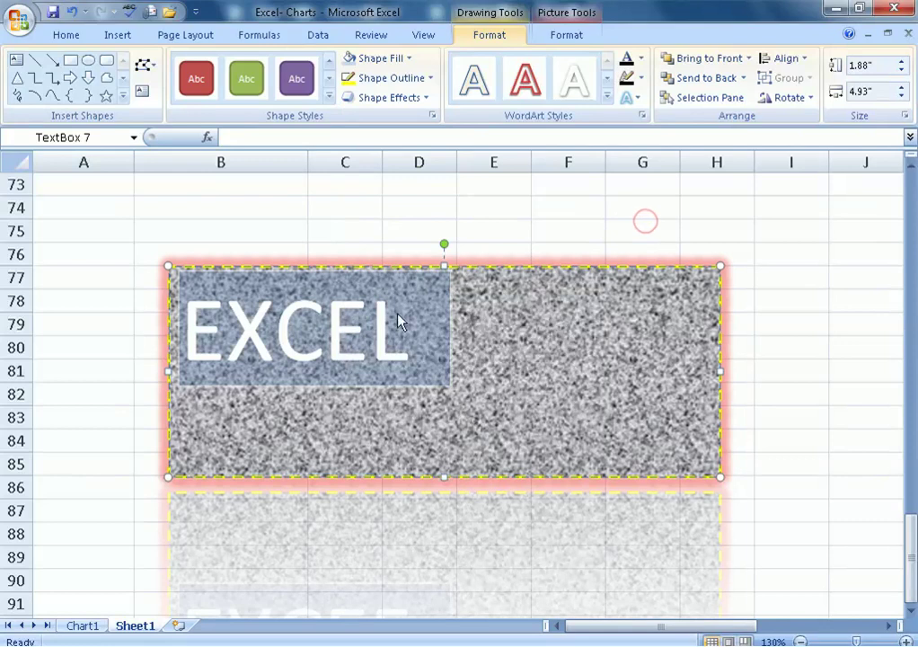
# - Apply the red beveled WordArt style to all the text in the text box and add an aqua glow to it
pyautogui.click(609, 97)
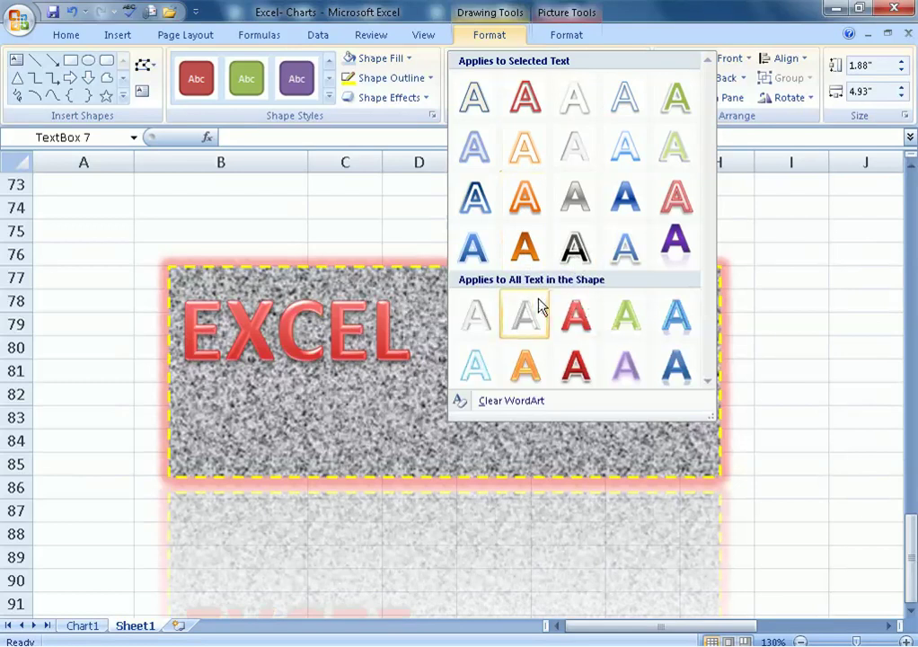
pyautogui.click(566, 312)
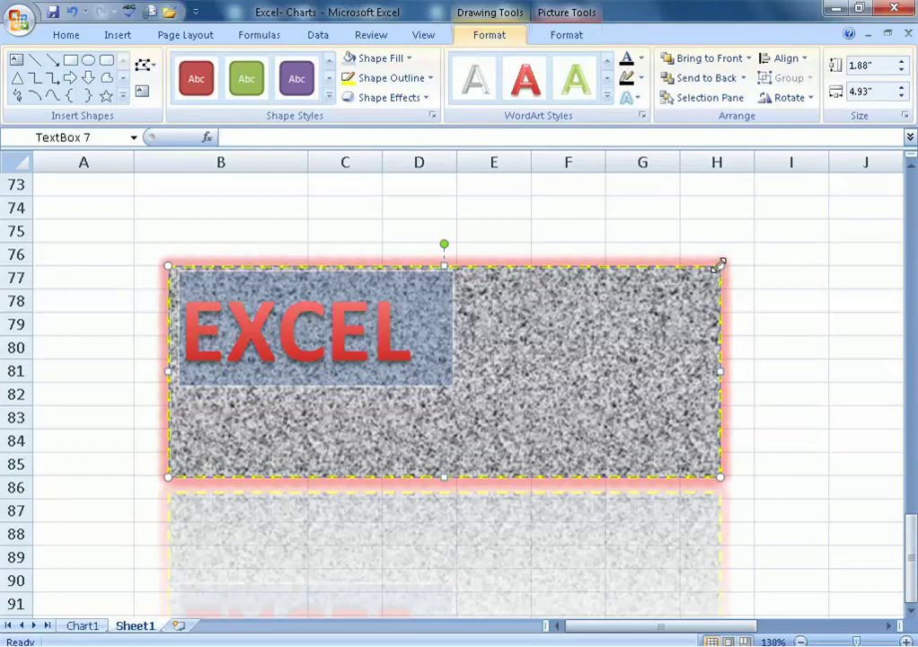
pyautogui.click(641, 57)
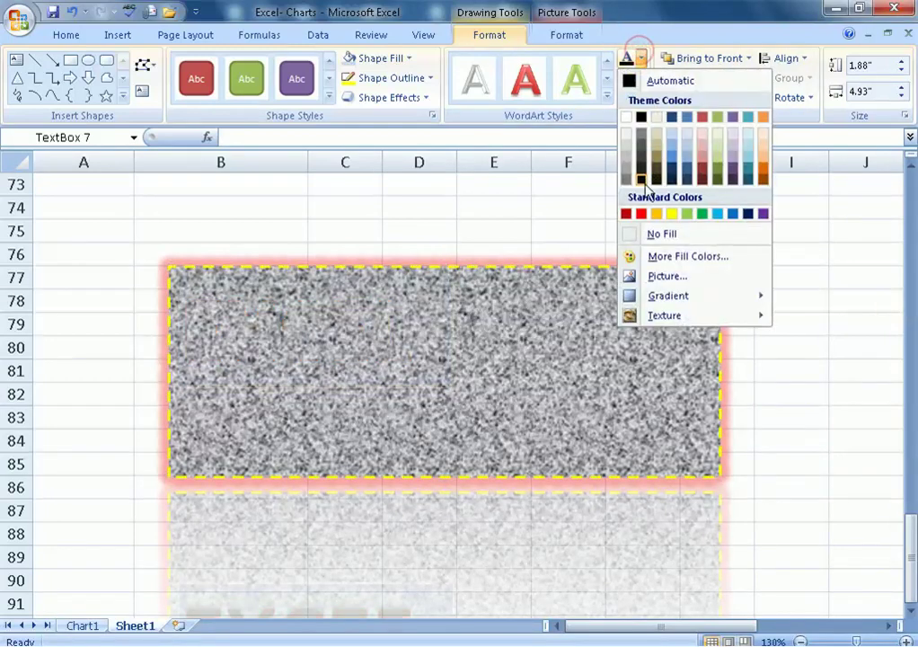
pyautogui.click(586, 168)
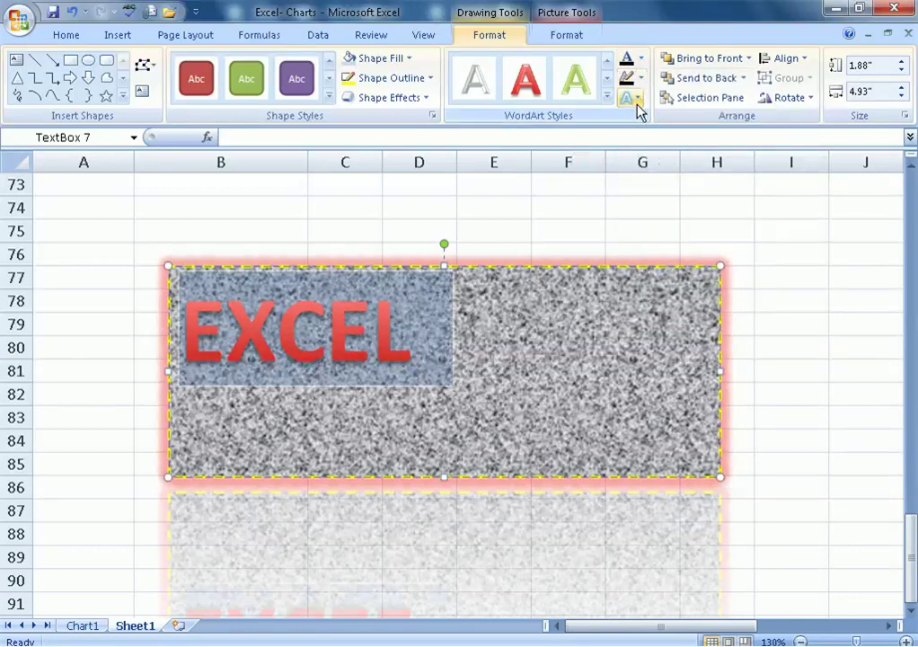
pyautogui.click(634, 97)
pyautogui.moveTo(656, 207)
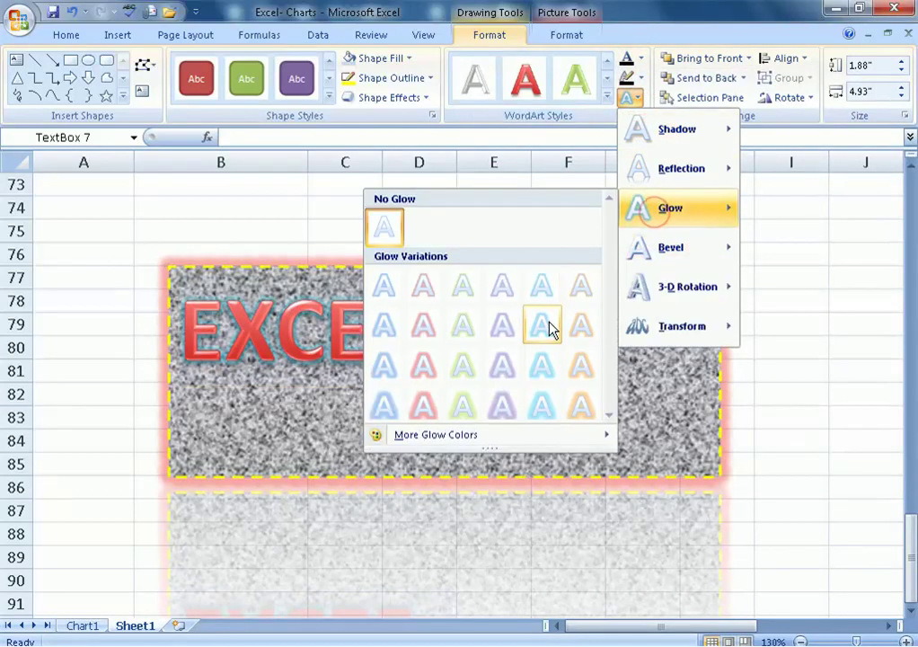
pyautogui.click(544, 362)
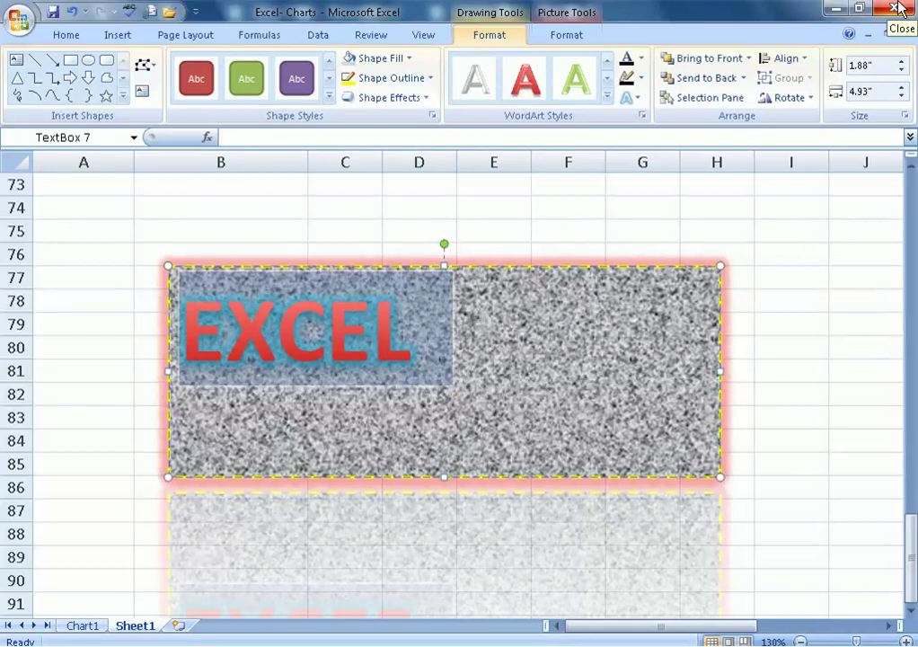
# - Examine the sheet's list of shapes, the alignment options and the ready-made shapes, and return to cell C74 near the document hyperlink
pyautogui.click(707, 100)
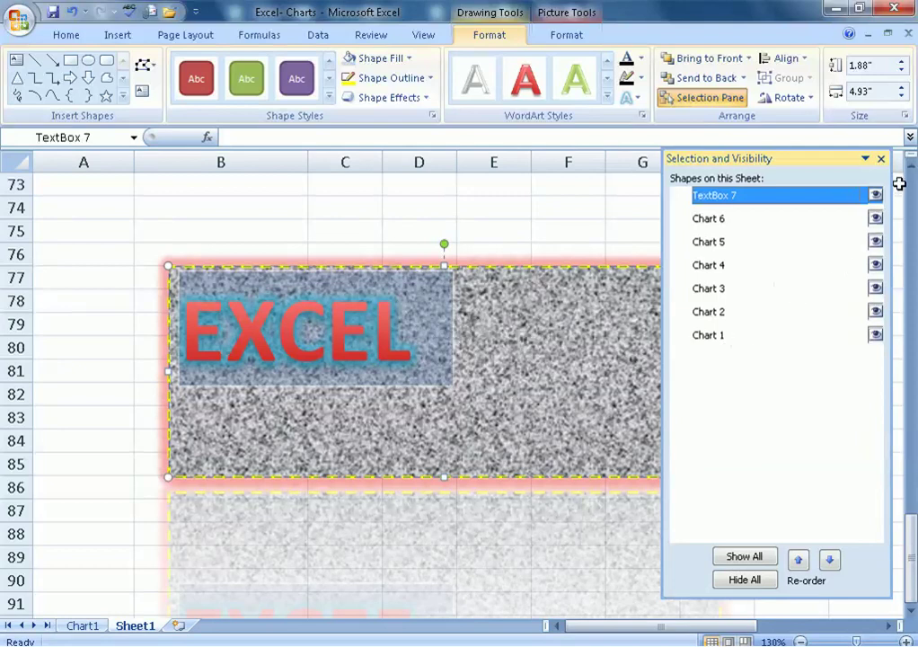
pyautogui.click(880, 160)
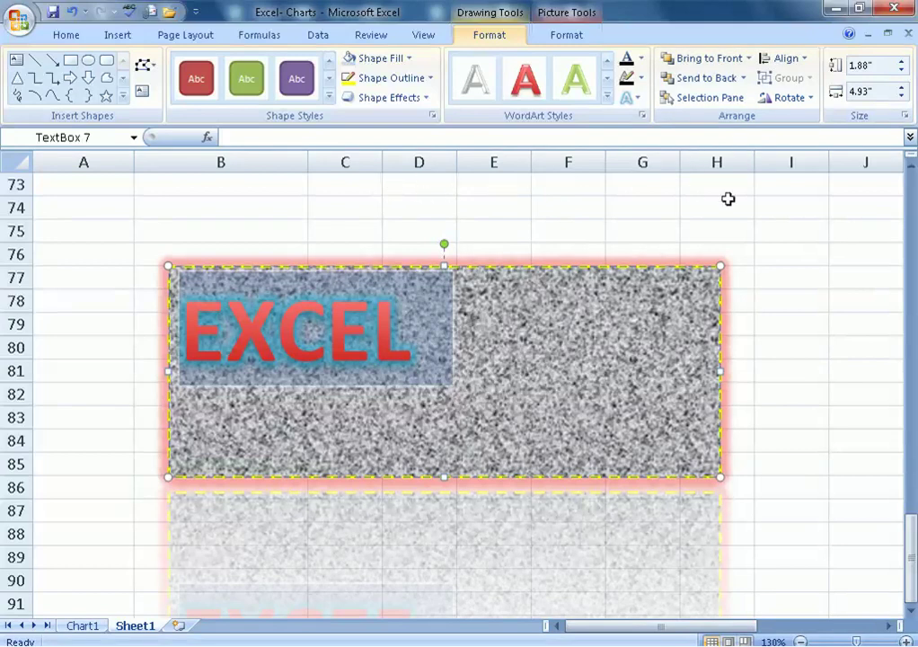
pyautogui.click(798, 59)
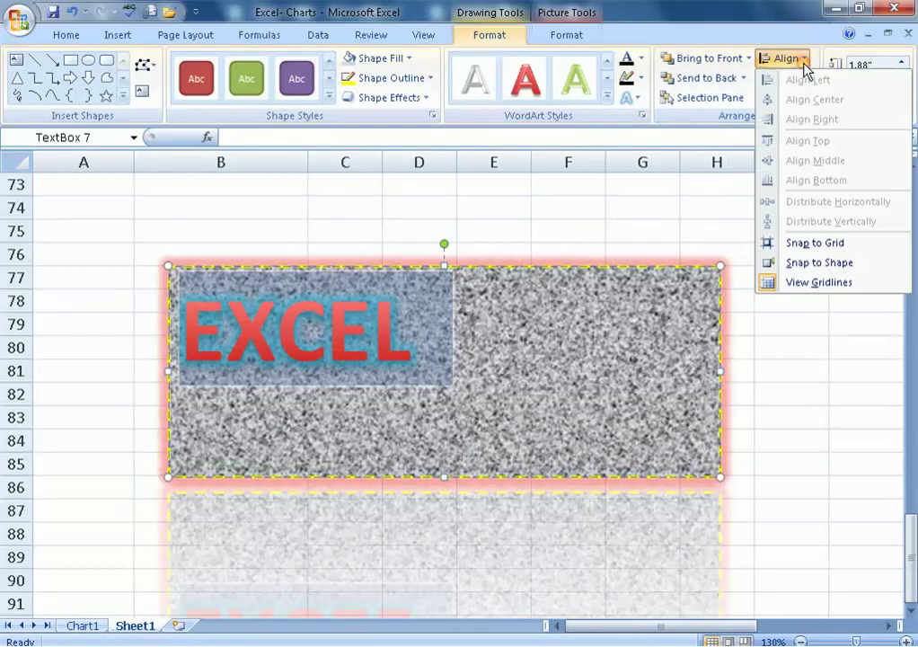
pyautogui.click(677, 201)
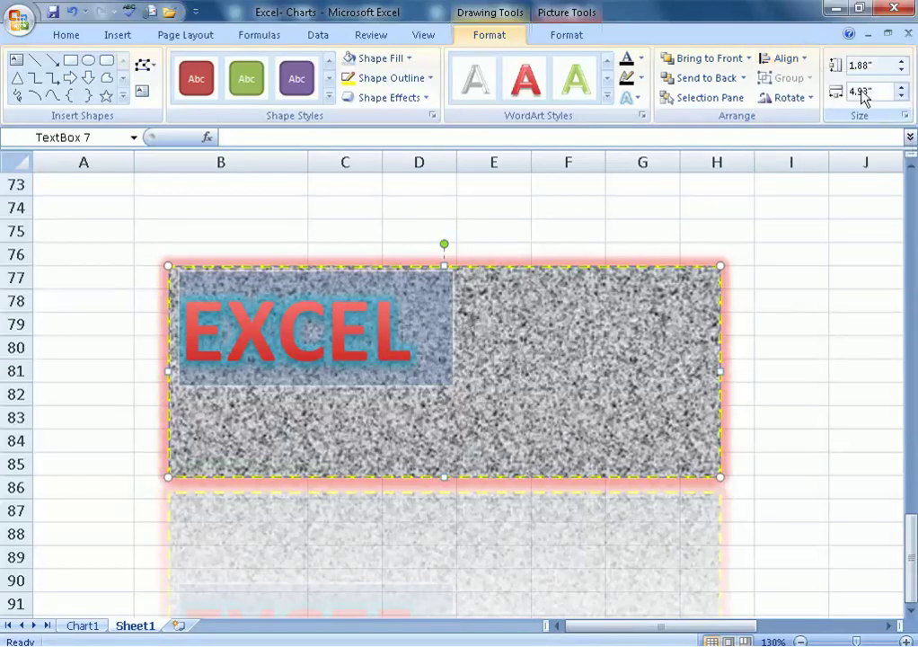
pyautogui.click(123, 97)
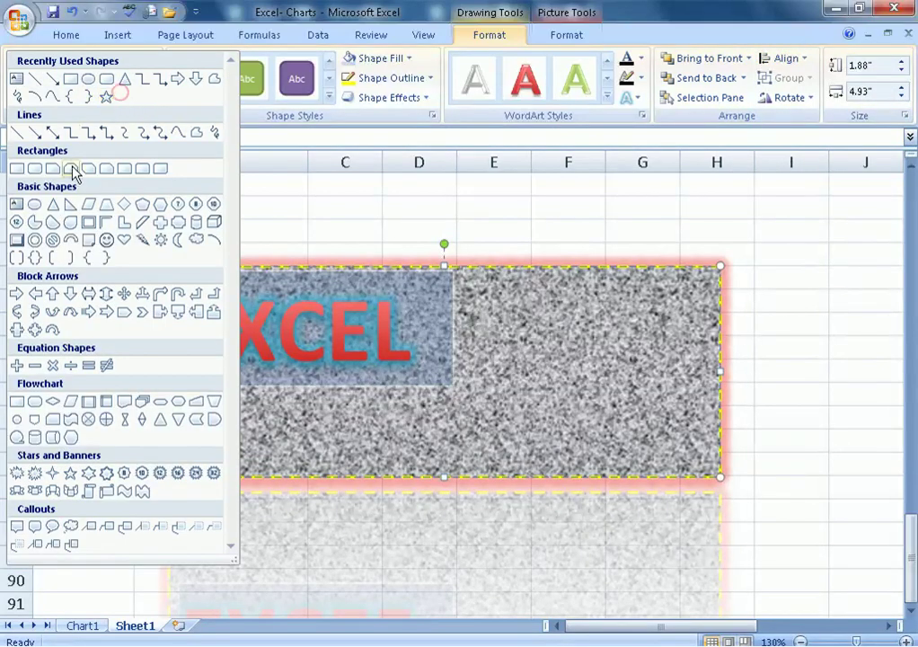
pyautogui.click(346, 236)
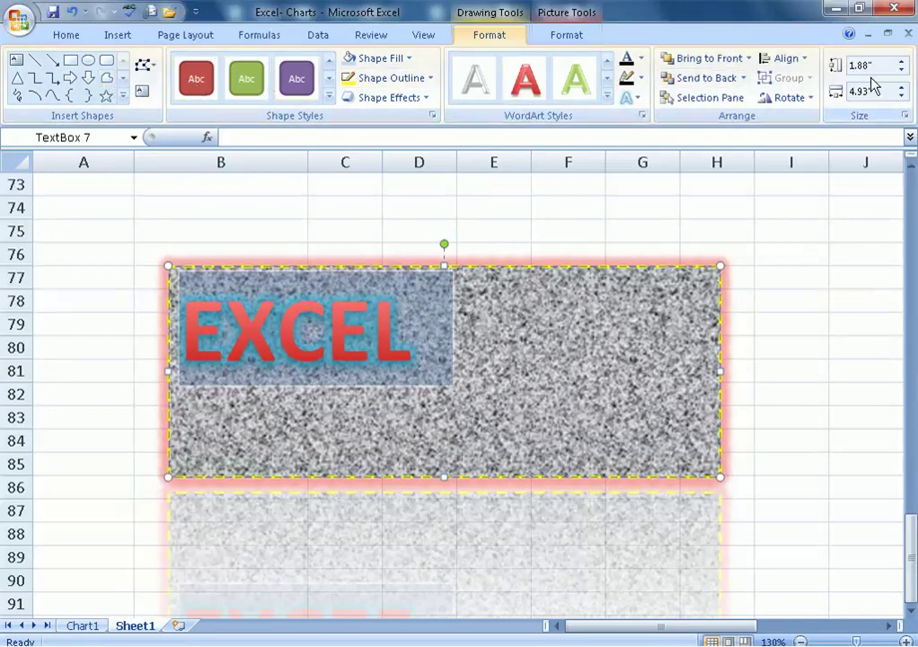
pyautogui.click(318, 216)
pyautogui.scroll(2, 363, 264)
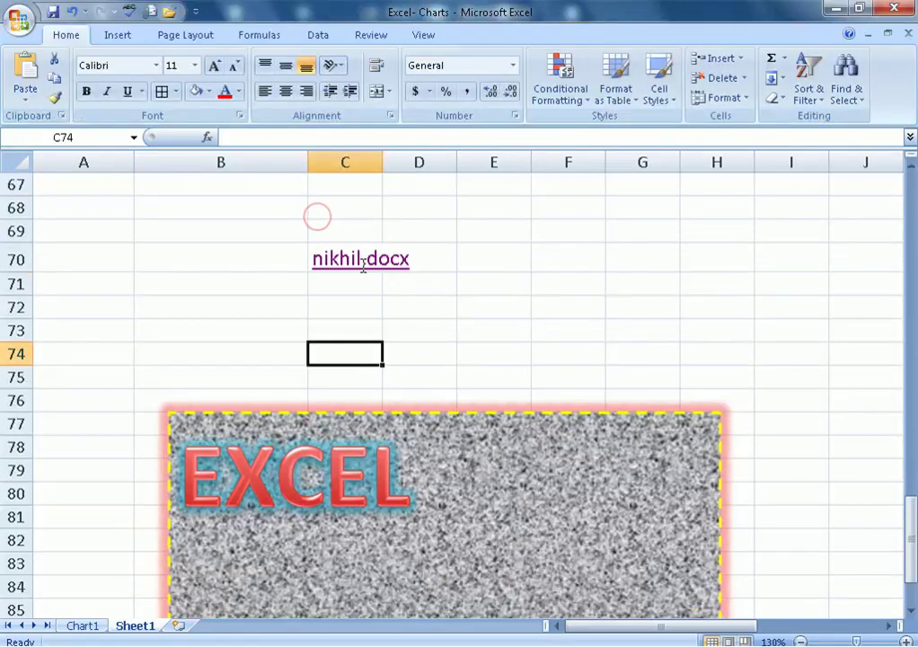
# - Review the finished column, line, pie, bar and area charts beside their tables on Sheet1, along with the document hyperlink below them
pyautogui.scroll(7, 363, 264)
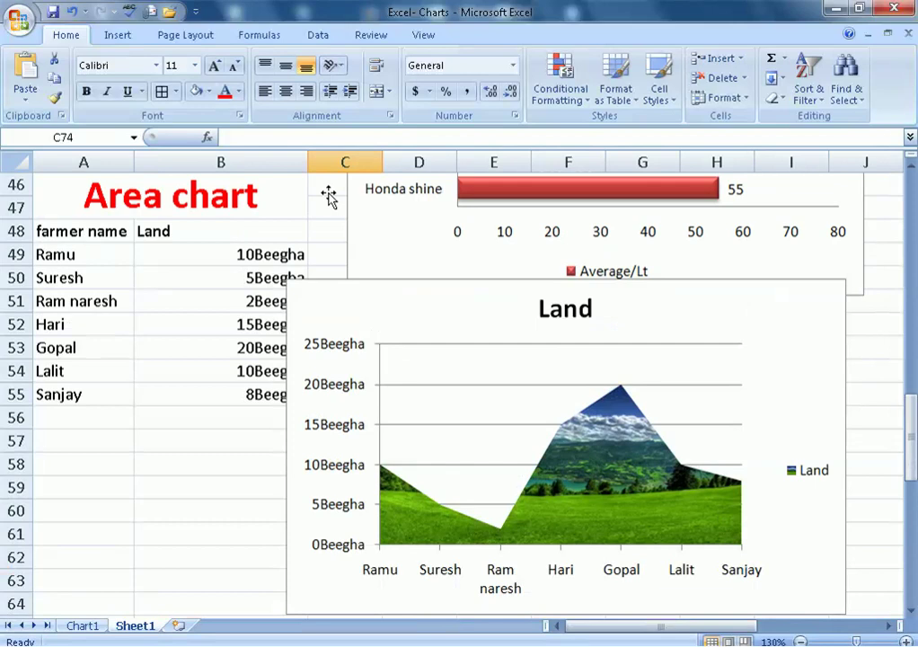
pyautogui.click(118, 35)
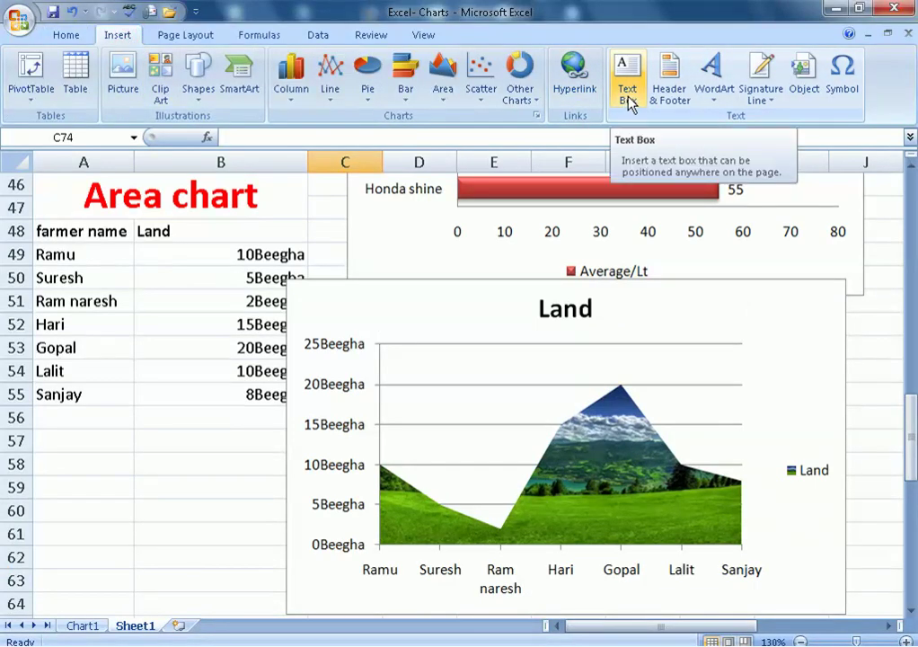
pyautogui.scroll(-3, 787, 469)
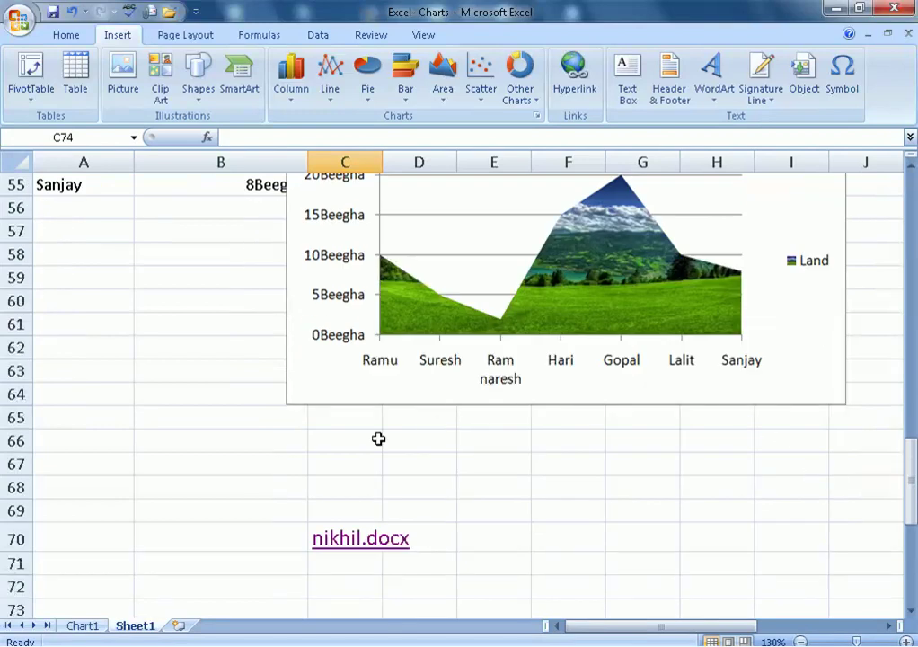
pyautogui.scroll(14, 254, 447)
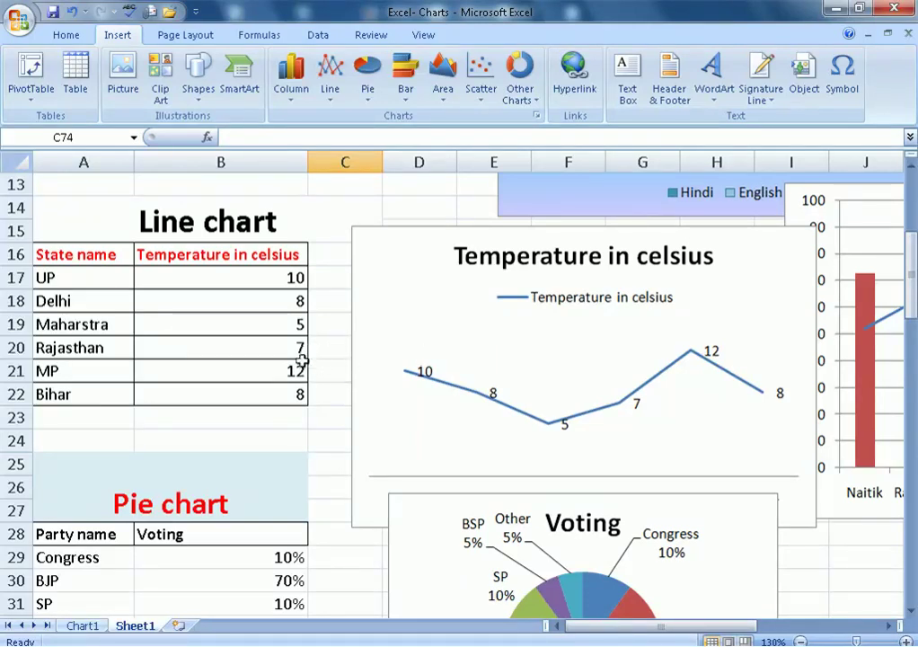
pyautogui.scroll(4, 302, 359)
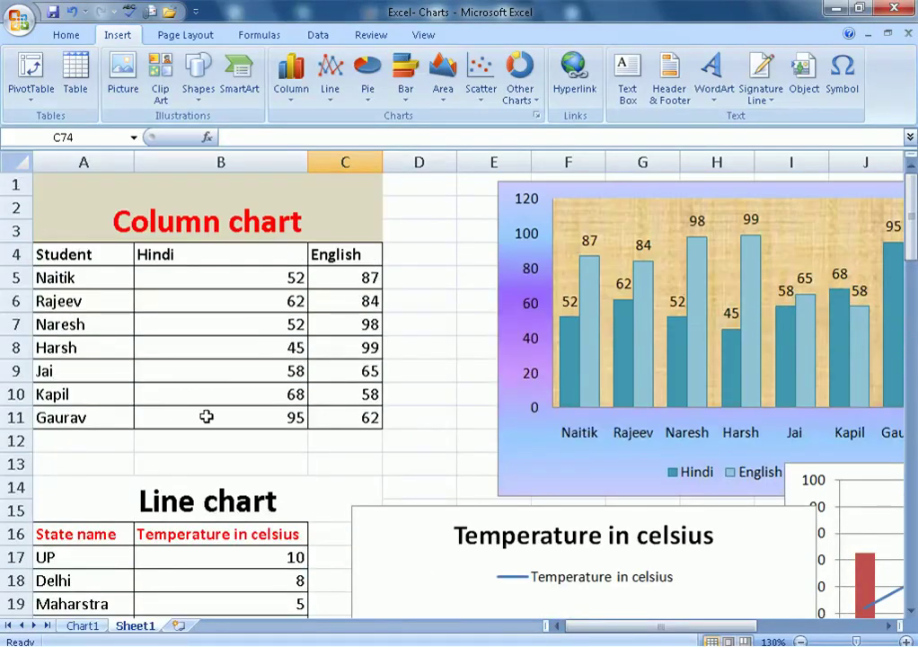
pyautogui.scroll(-4, 280, 352)
pyautogui.scroll(-2, 224, 400)
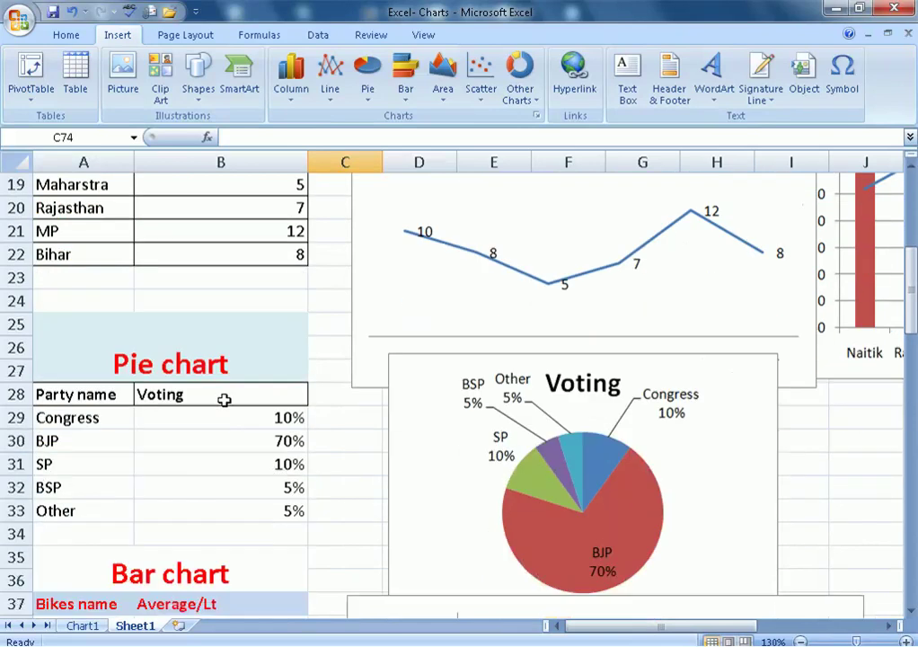
pyautogui.scroll(-4, 224, 400)
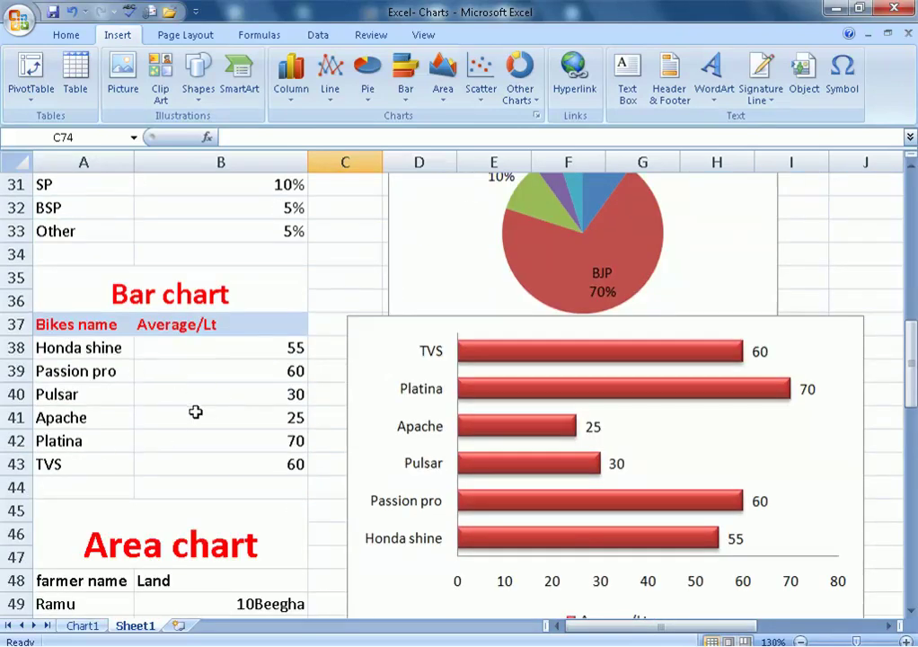
pyautogui.scroll(-3, 204, 451)
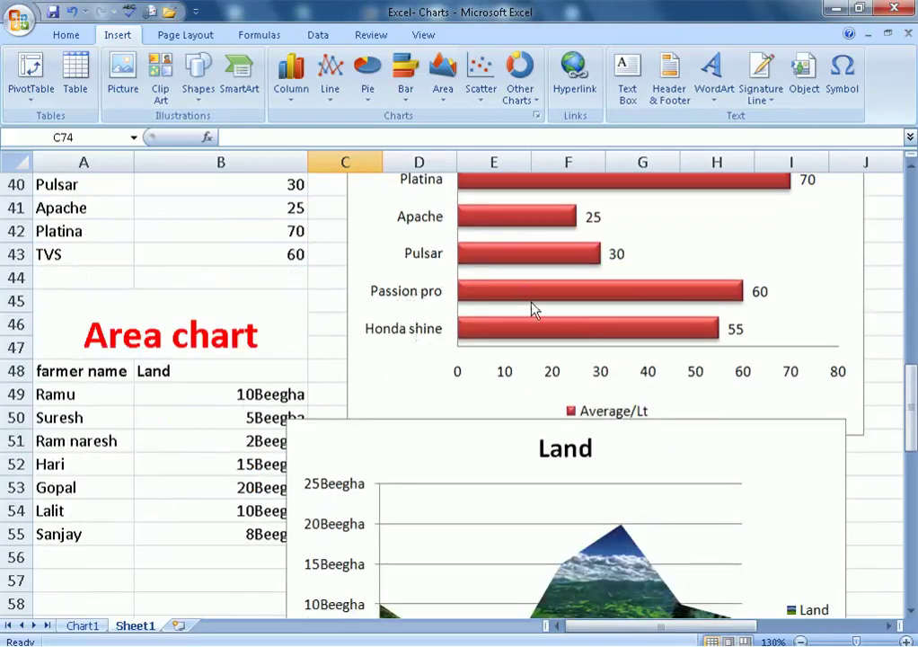
pyautogui.scroll(6, 533, 307)
pyautogui.scroll(6, 513, 259)
pyautogui.scroll(-12, 512, 259)
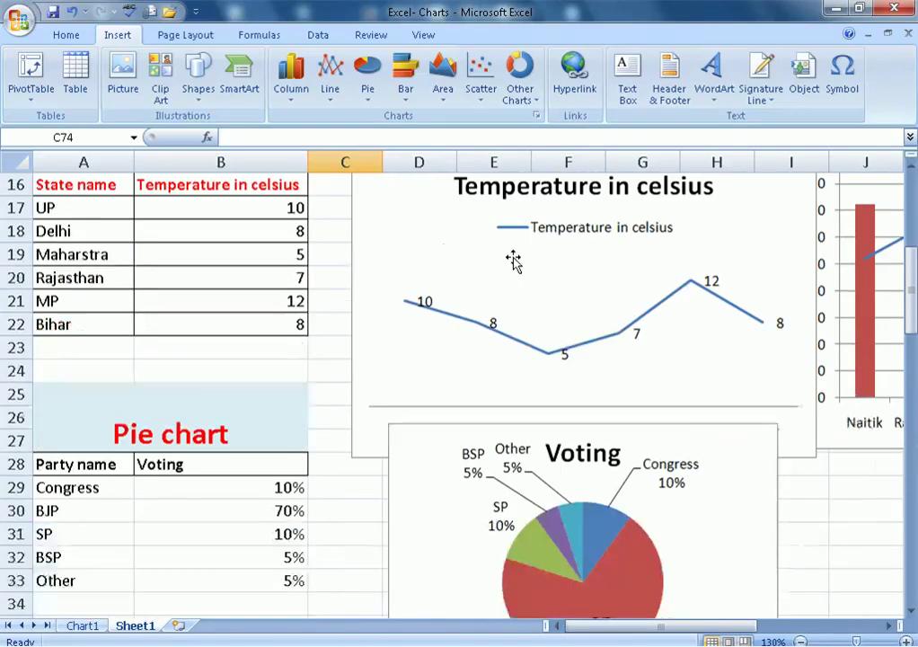
pyautogui.scroll(-5, 512, 266)
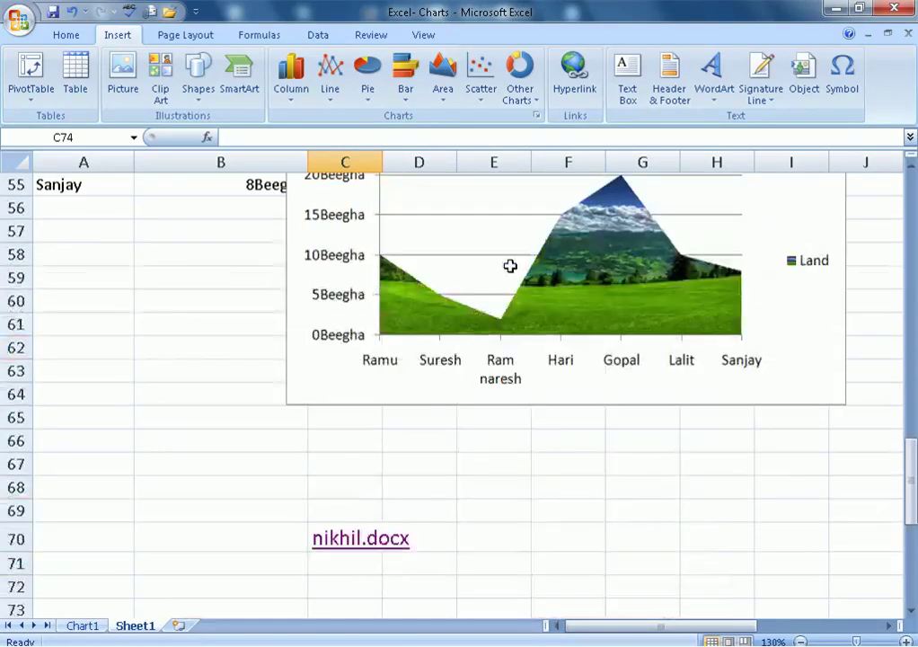
pyautogui.scroll(10, 512, 268)
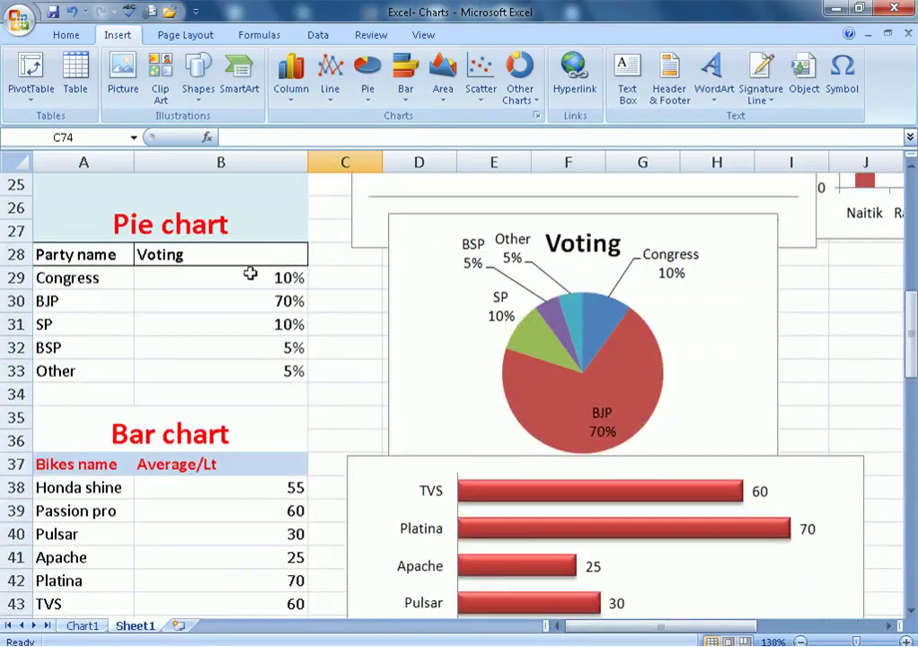
# - Minimize the workbook window to show the desktop
pyautogui.click(840, 10)
pyautogui.click(905, 16)
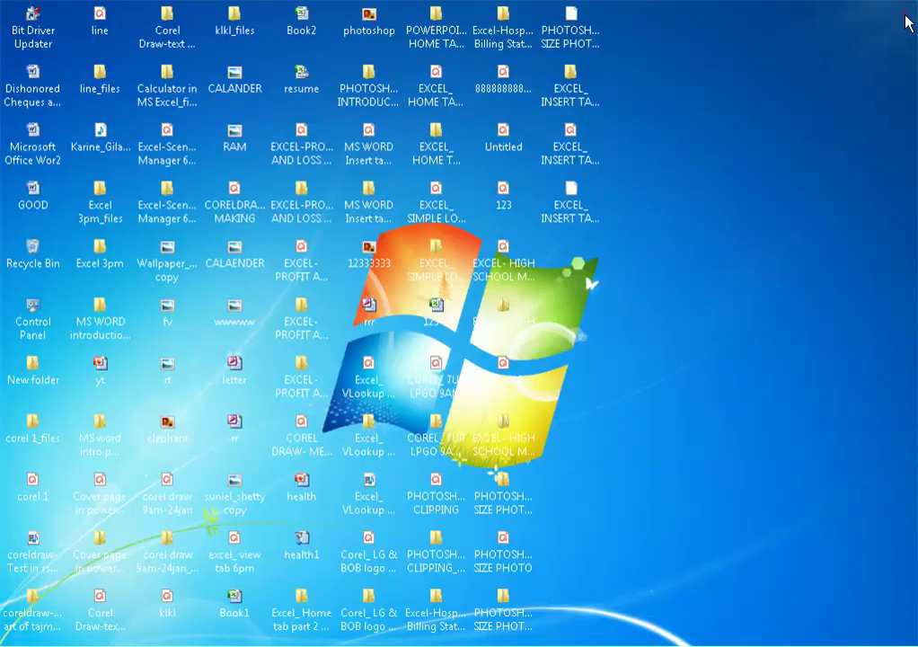